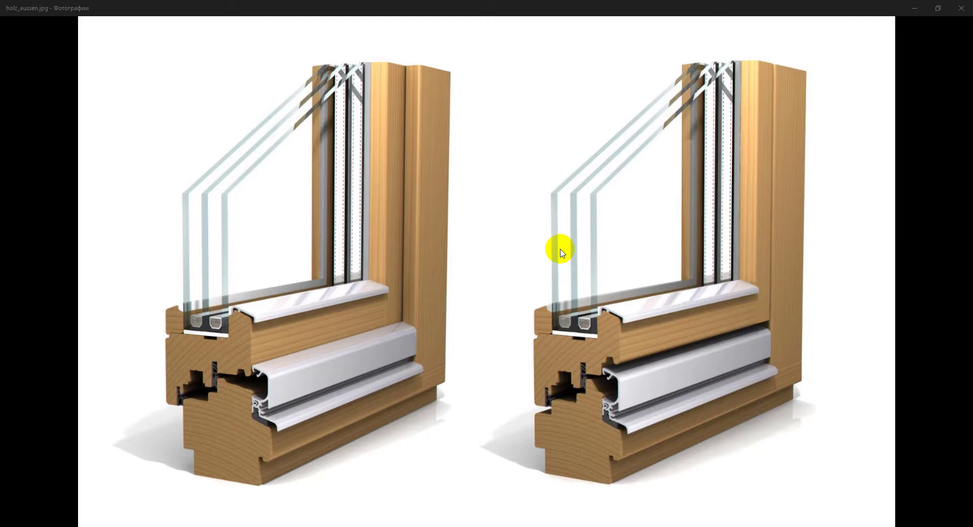
Browse the window profile reference images back to the Schüco section drawing aws75_bs_si_fest_alu.gif.
mouse_move(467, 330)
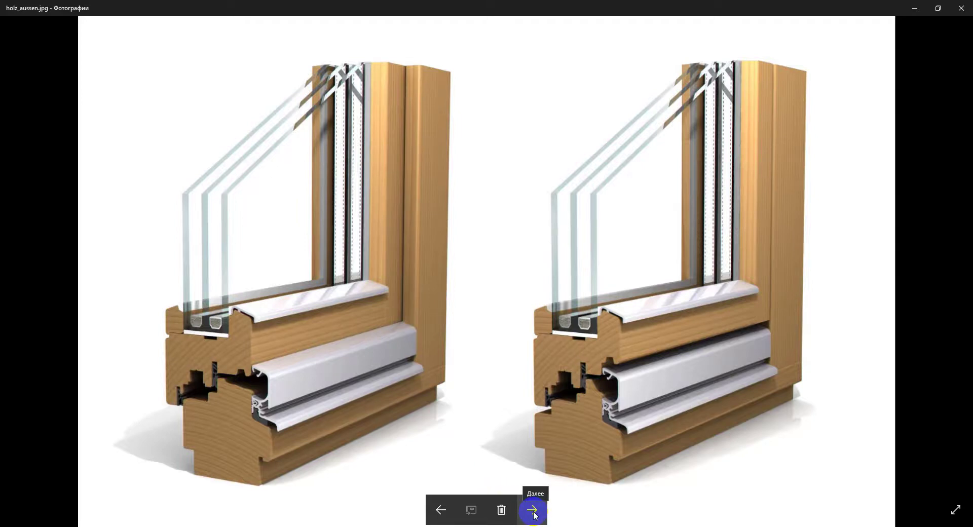
left_click(532, 511)
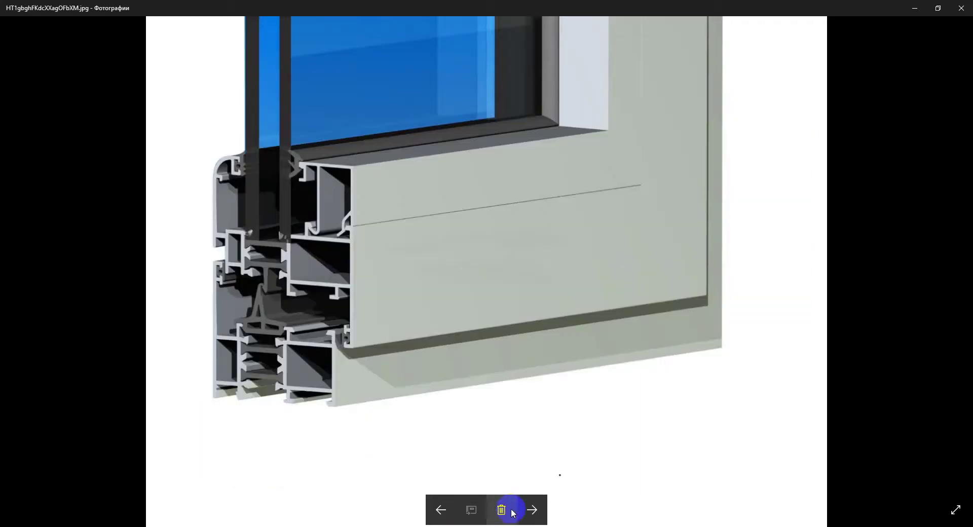
left_click(441, 511)
left_click(441, 511)
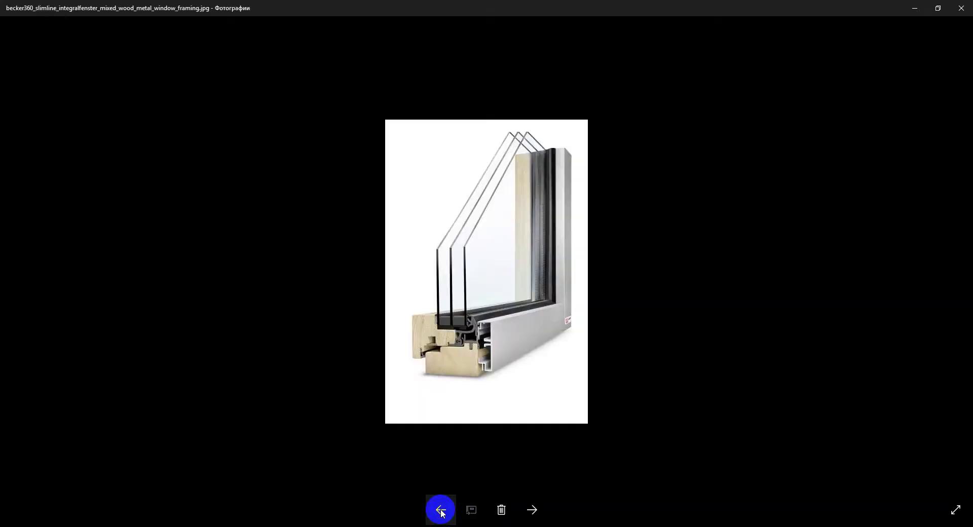
scroll(463, 356, "up", 2)
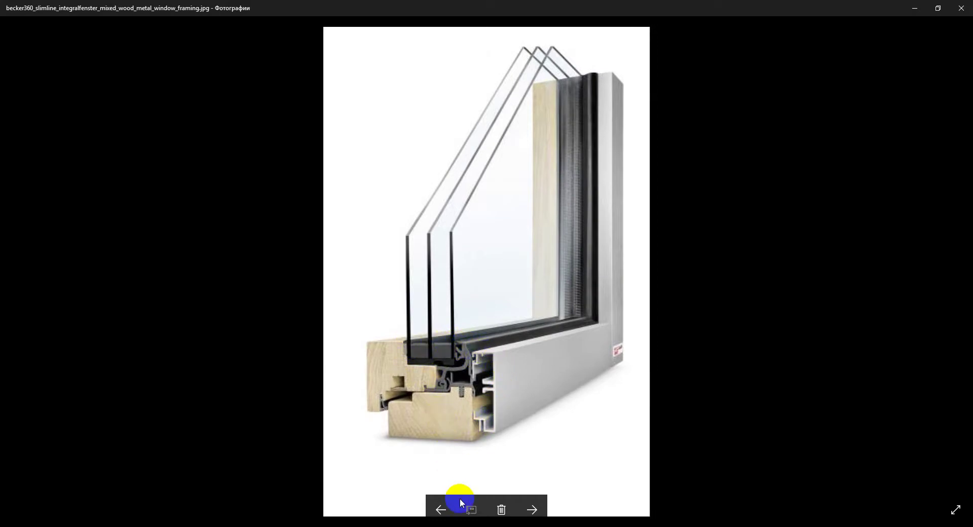
left_click(667, 325)
left_click(533, 507)
left_click(458, 386)
left_click(455, 508)
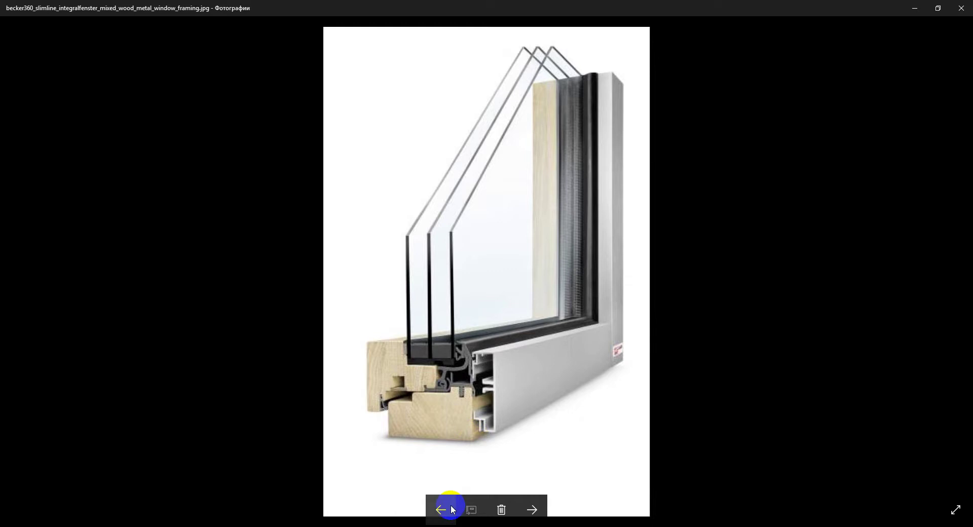
left_click(441, 510)
left_click(308, 268)
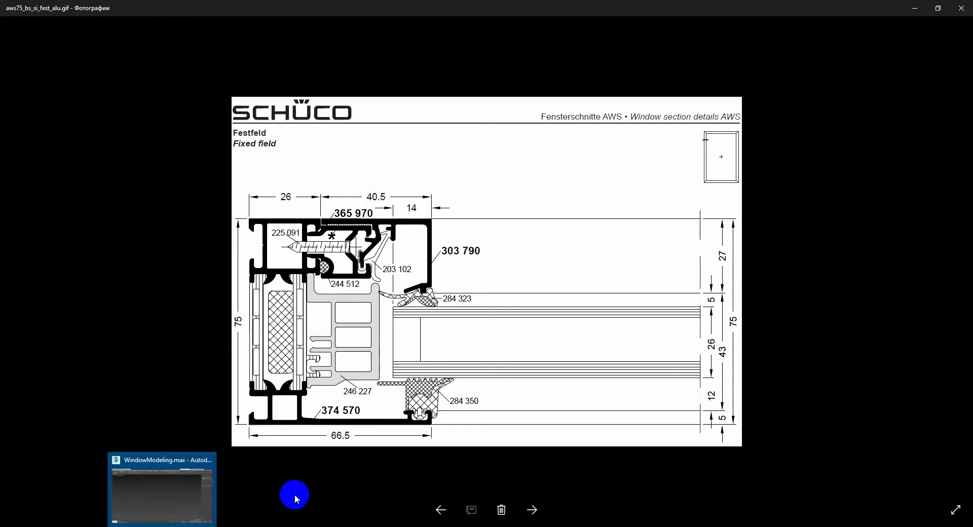
Switch to 3ds Max and create a plane about 16 cm long and 24.5 cm wide on the grid, then show its parameters.
key("alt+Tab")
left_click(458, 406)
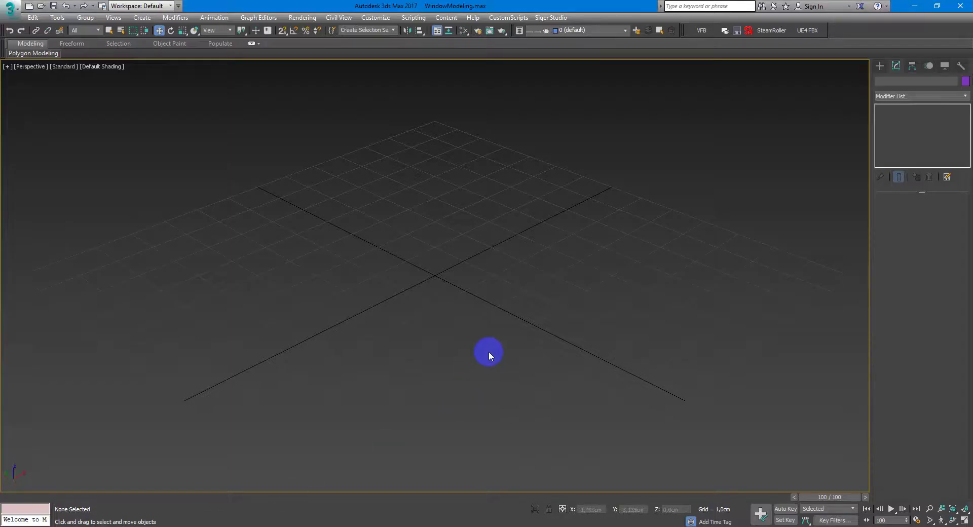
scroll(497, 290, "down", 6)
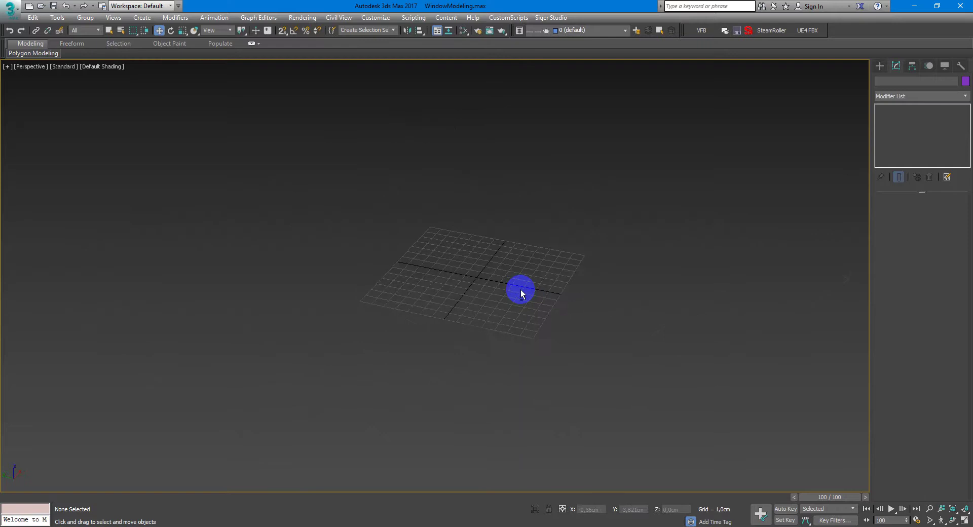
right_click(522, 265)
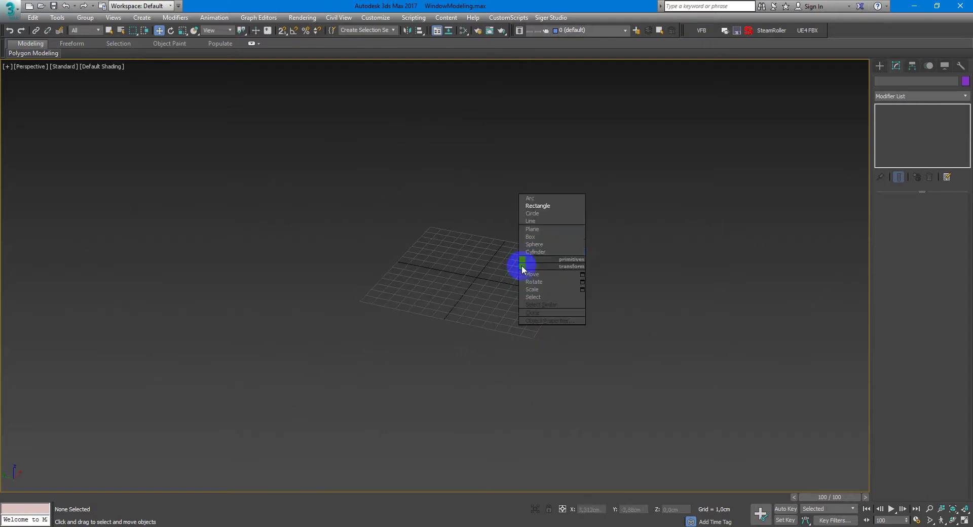
left_click(532, 229)
middle_click_drag(501, 282, 439, 289)
left_click_drag(465, 268, 785, 461)
right_click(784, 444)
middle_click_drag(782, 349, 745, 326, "alt")
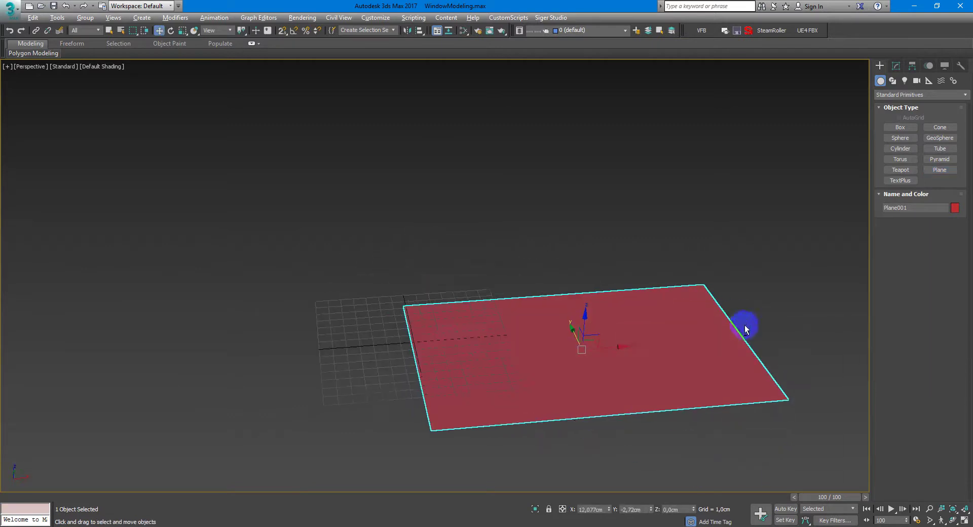
left_click(898, 70)
middle_click_drag(831, 274, 805, 266)
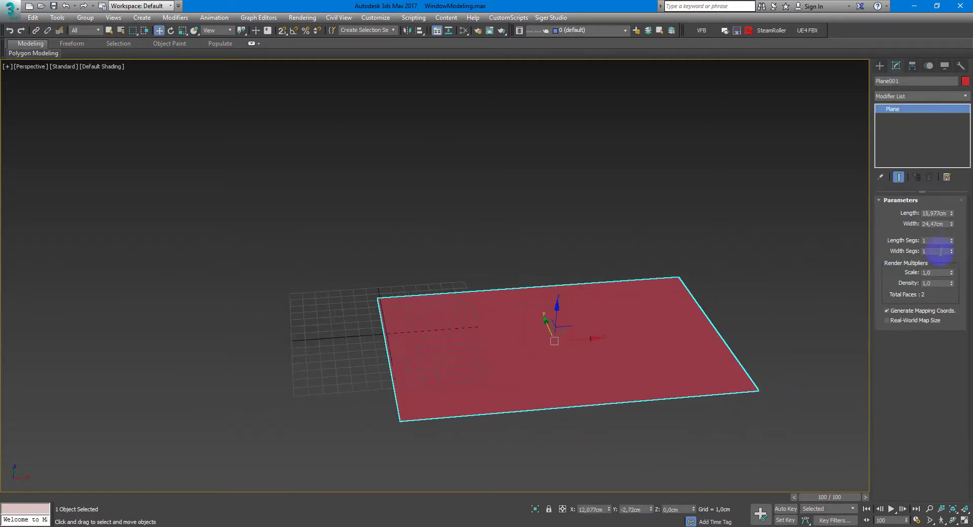
Look up the pixel dimensions of aws75_bs_si_fest_alu.gif in the file properties from the WindowProfile folder.
mouse_move(91, 521)
left_click(59, 504)
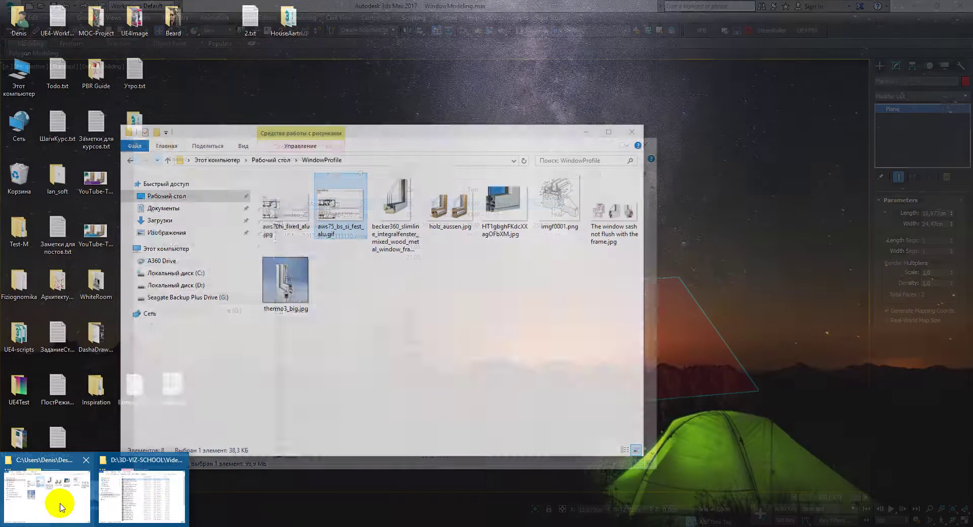
left_click_drag(440, 136, 365, 118)
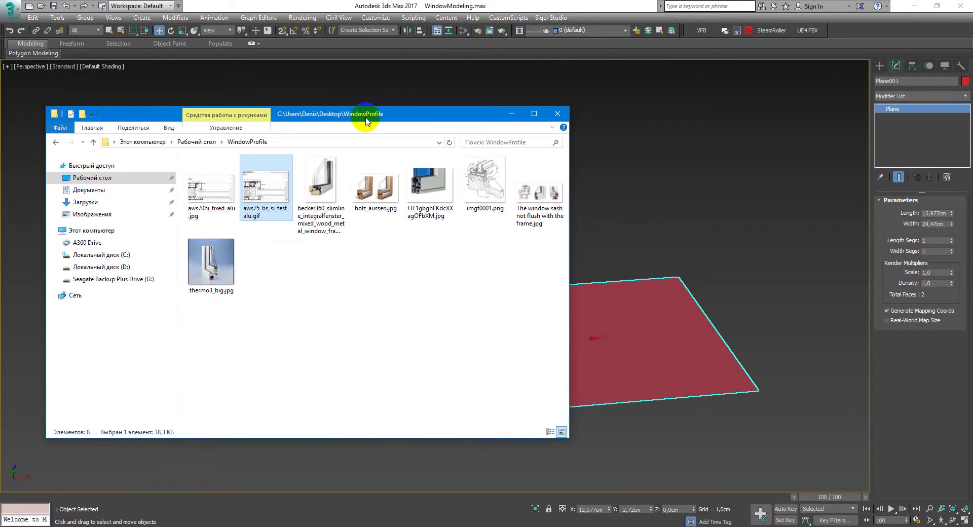
right_click(260, 195)
left_click(337, 420)
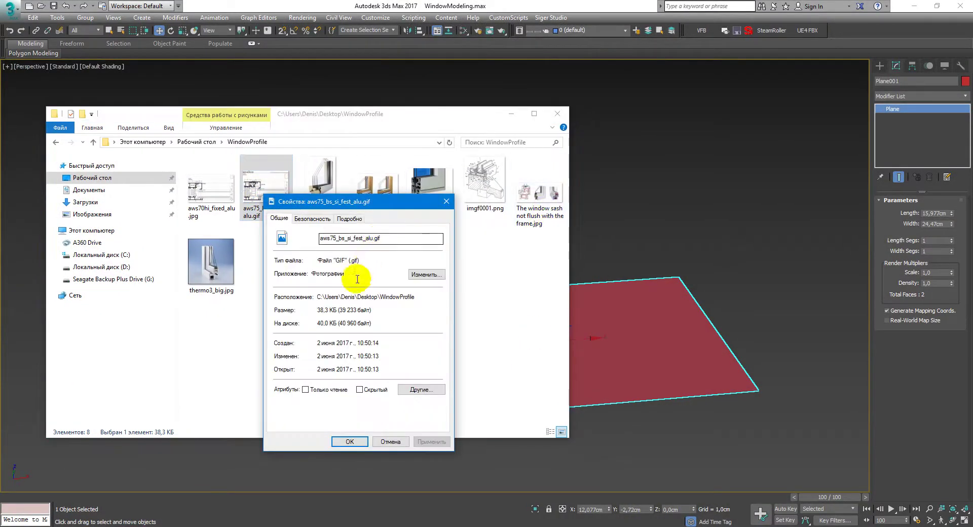
left_click(350, 219)
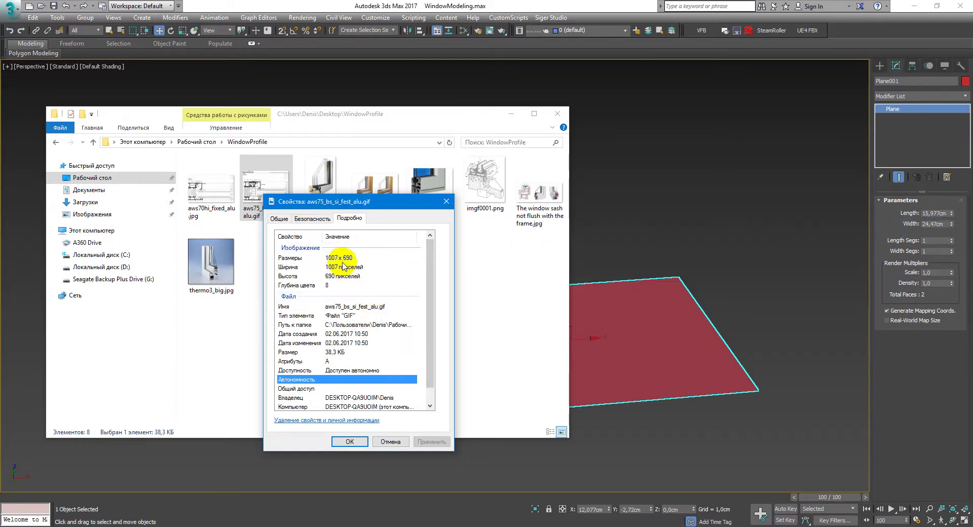
Set the plane's length to 69 cm and its width to 100 cm.
left_click(944, 212)
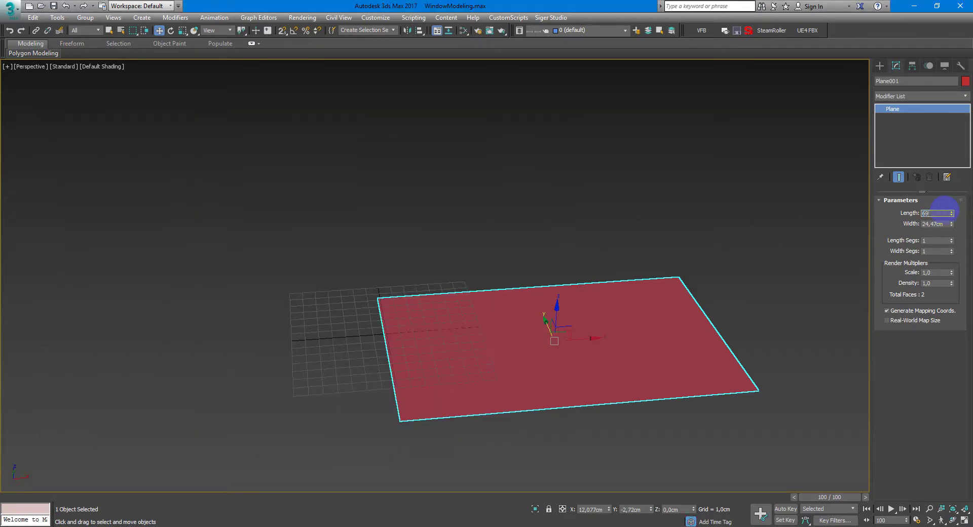
type("69")
key("Tab")
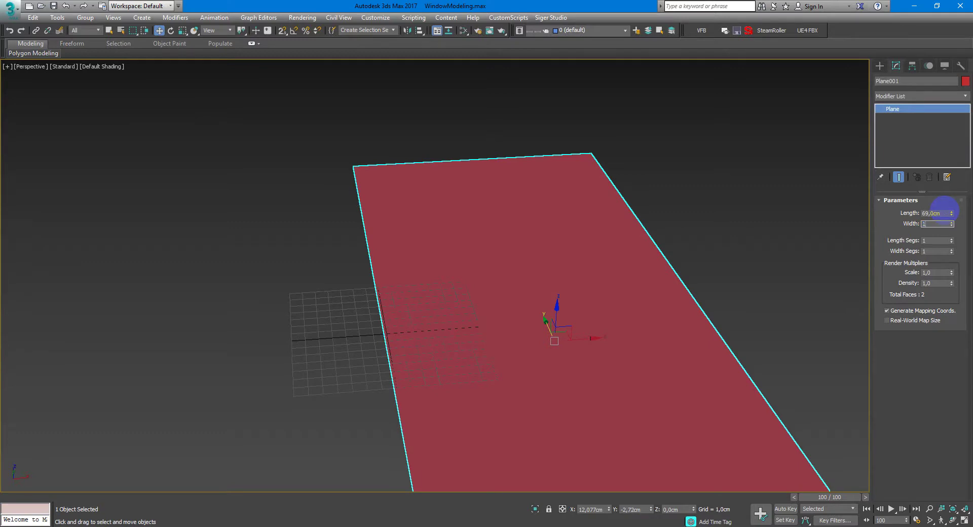
type("100")
key("Return")
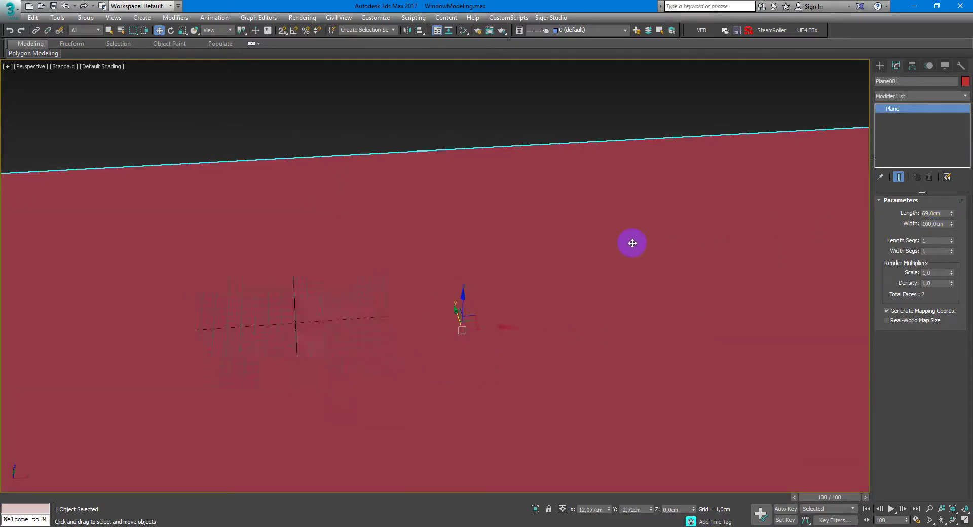
scroll(626, 239, "down", 5)
scroll(608, 249, "up", 3)
middle_click_drag(532, 276, 531, 270, "alt")
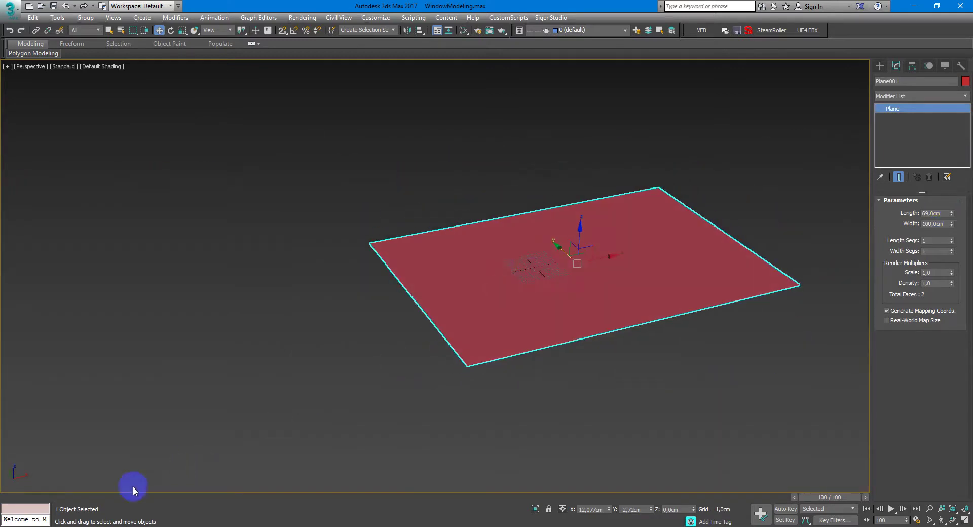
Apply aws75_bs_si_fest_alu.gif from the WindowProfile folder to the plane as its texture and close the folder window.
left_click(119, 482)
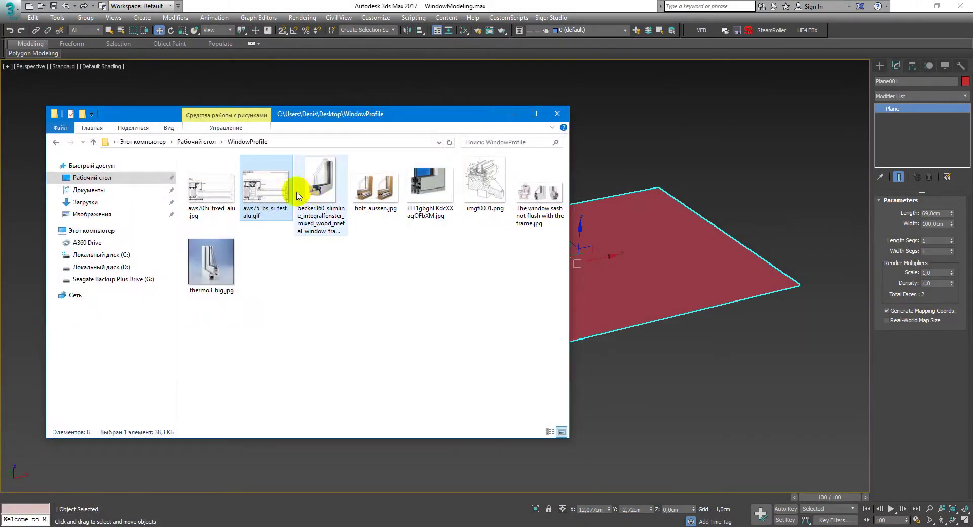
left_click_drag(266, 188, 635, 252)
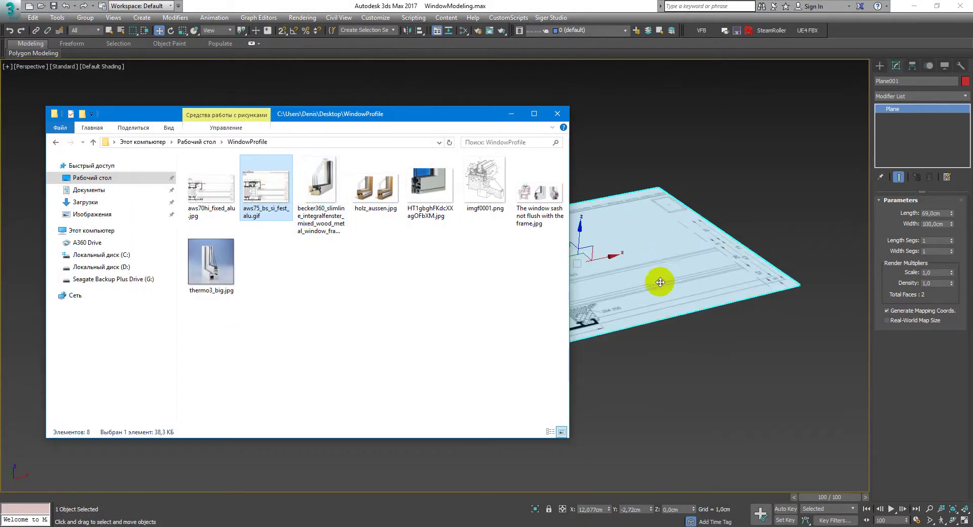
left_click(557, 114)
Show the plane in a maximized Top view with shaded display so the section drawing is readable.
middle_click_drag(597, 235, 554, 245)
key("alt+w")
right_click(291, 143)
key("alt+w")
key("z")
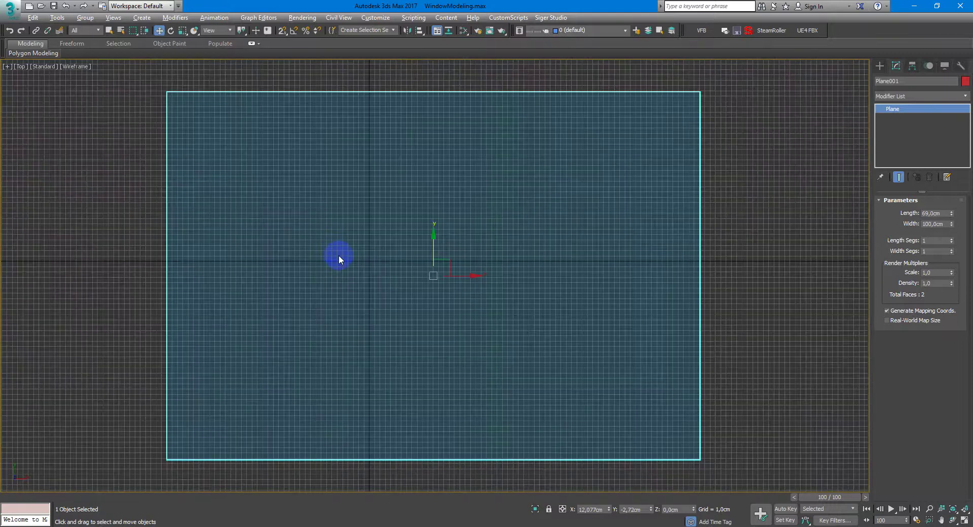
key("F3")
middle_click_drag(341, 258, 457, 279)
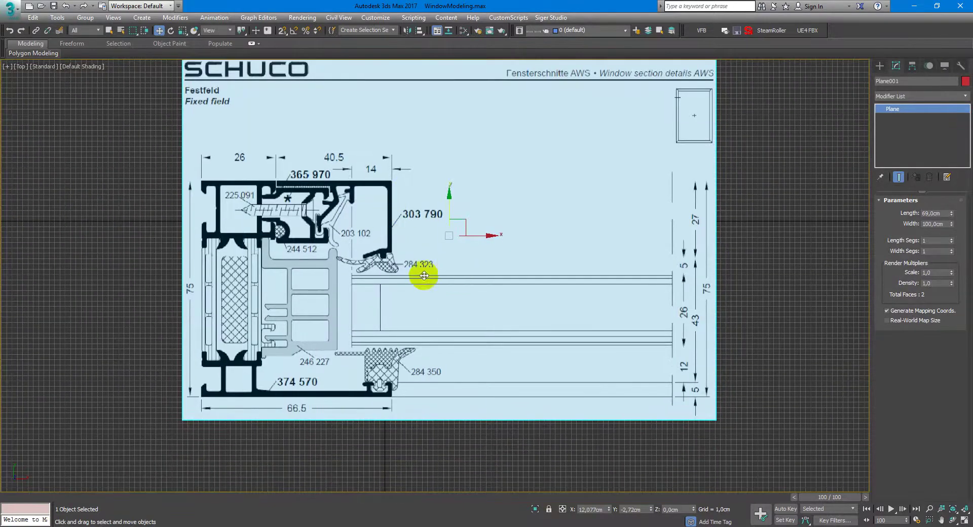
middle_click_drag(376, 298, 420, 283)
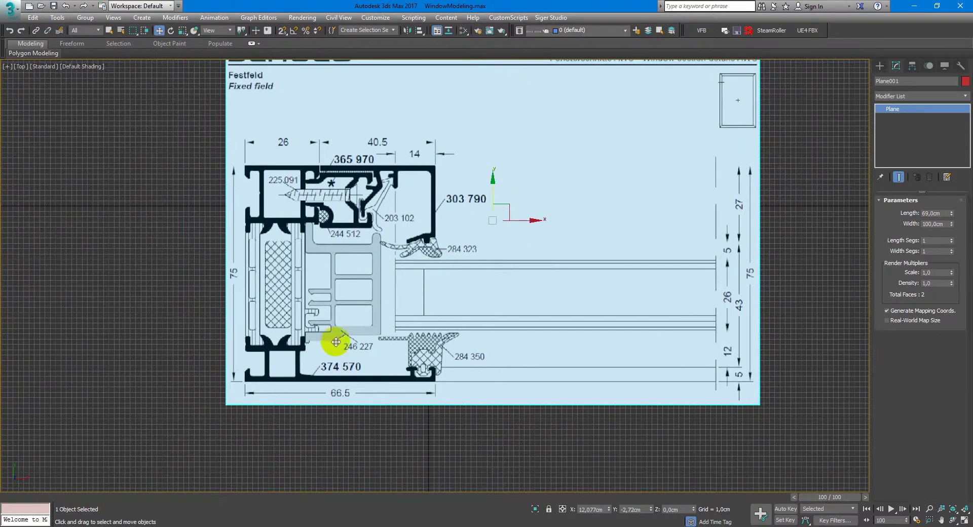
Create a box about 13.2 cm long, 28.2 cm wide and 13.2 cm high over the lower-left part of the profile drawing.
right_click(394, 320, "ctrl")
left_click(429, 290)
left_click_drag(274, 324, 425, 394)
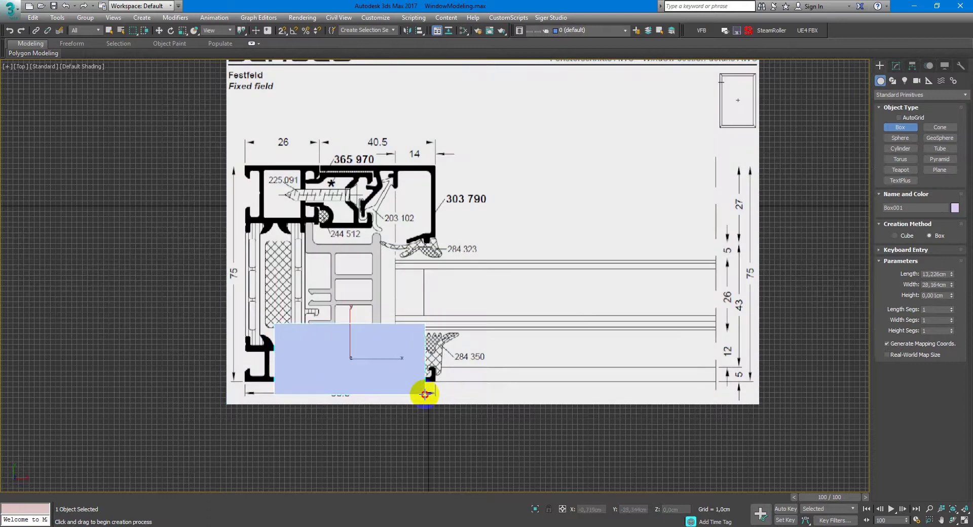
left_click(429, 262)
right_click(429, 263)
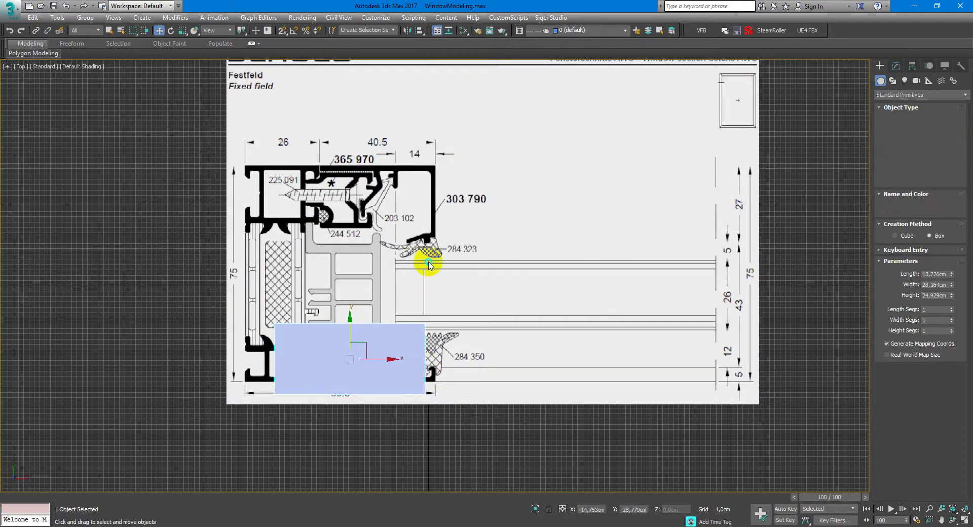
left_click(897, 65)
left_click_drag(363, 346, 332, 313)
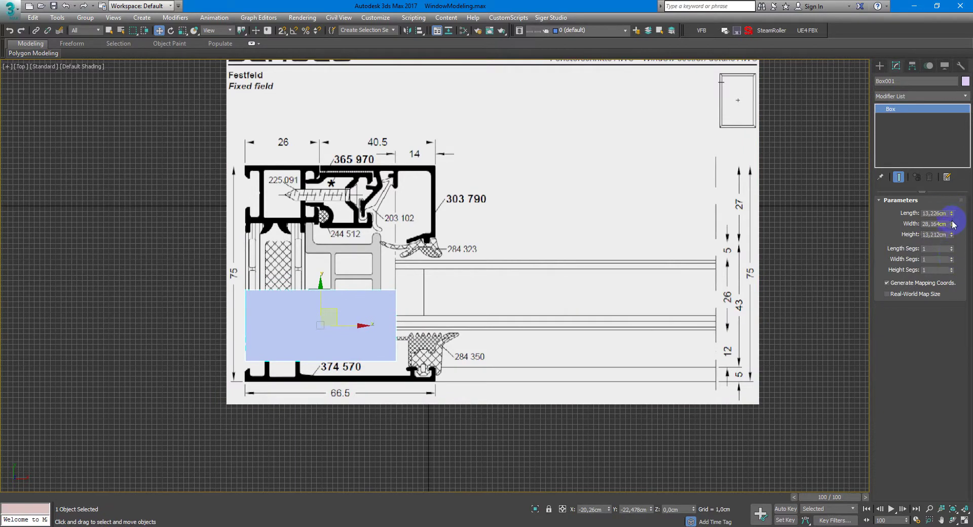
Set the box's width to 6.65 cm and length to 7.5 cm, and place it at the profile's lower-left outer corner.
left_click_drag(953, 225, 953, 229)
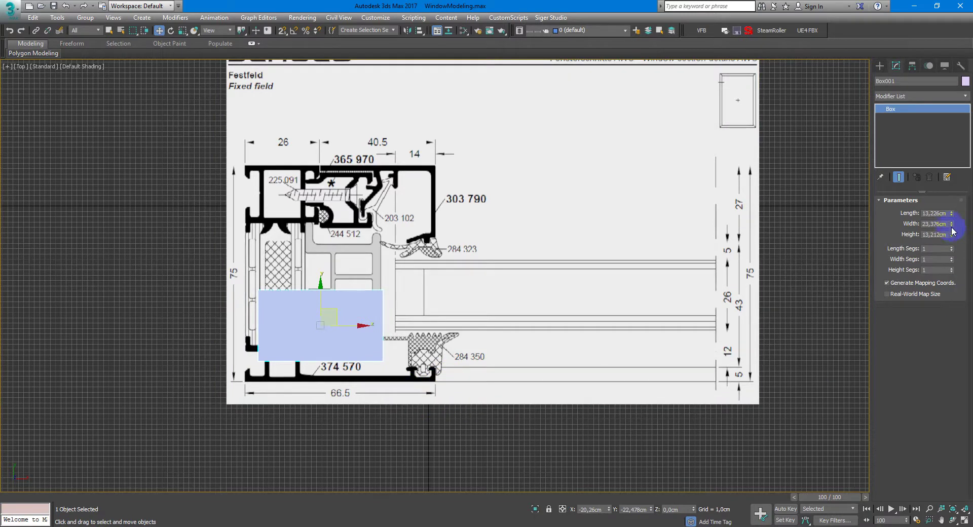
left_click_drag(952, 229, 952, 245)
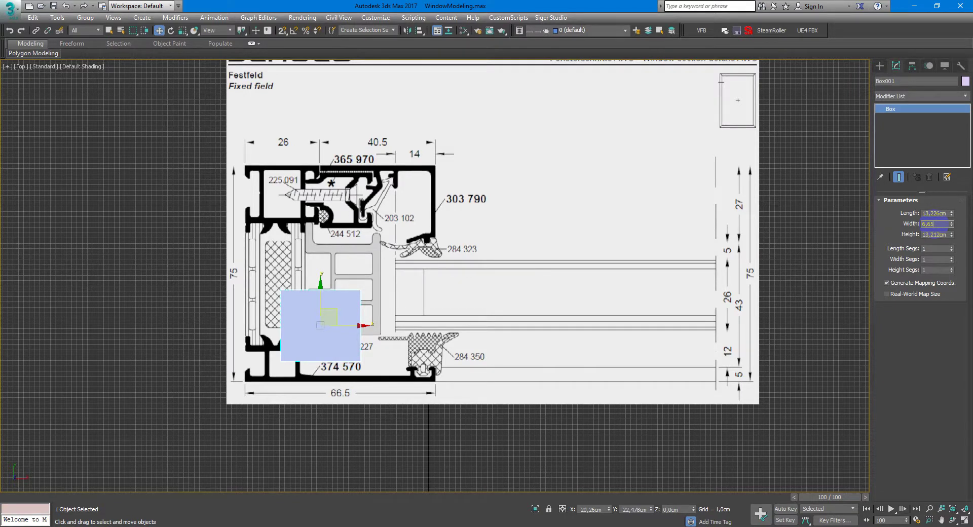
key("Return")
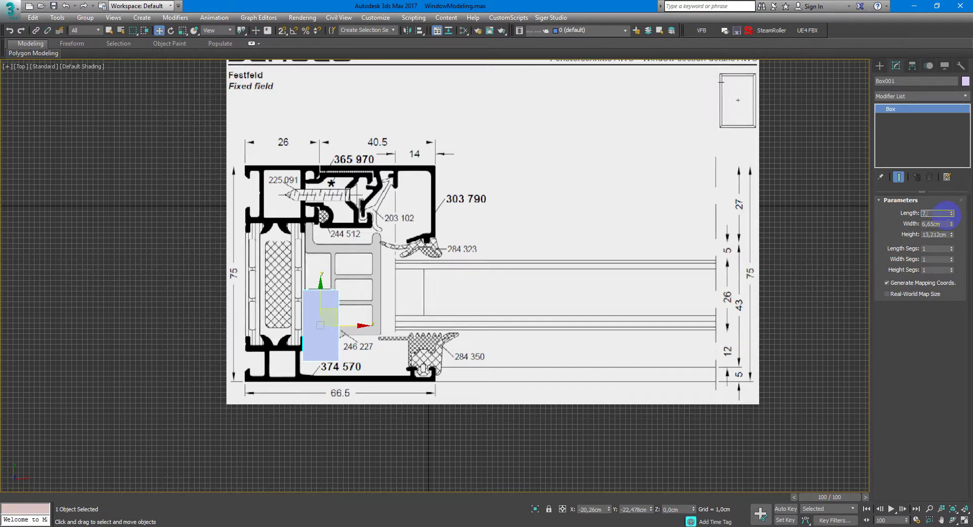
key("Return")
scroll(513, 213, "up", 4)
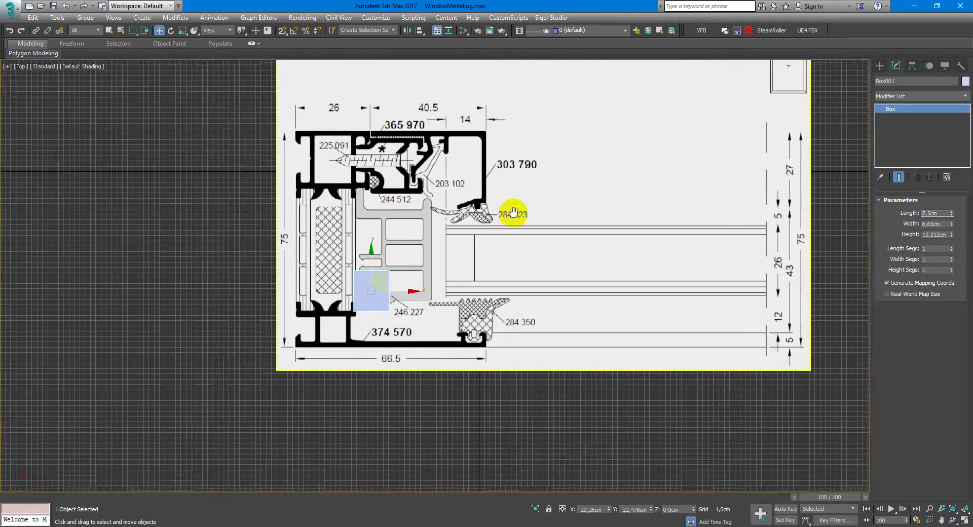
left_click_drag(410, 270, 326, 321)
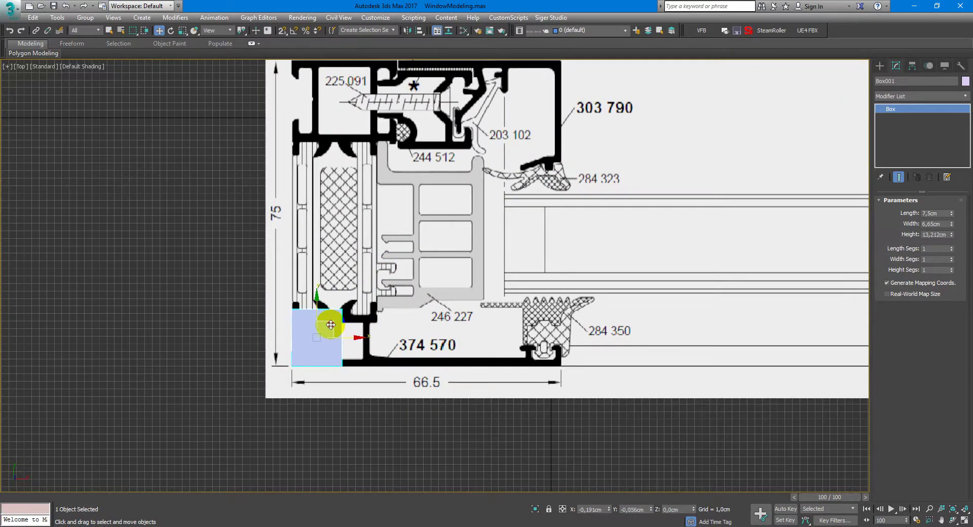
Move only the drawing plane's pivot to the box's lower-left corner using vertex snapping.
left_click(437, 269)
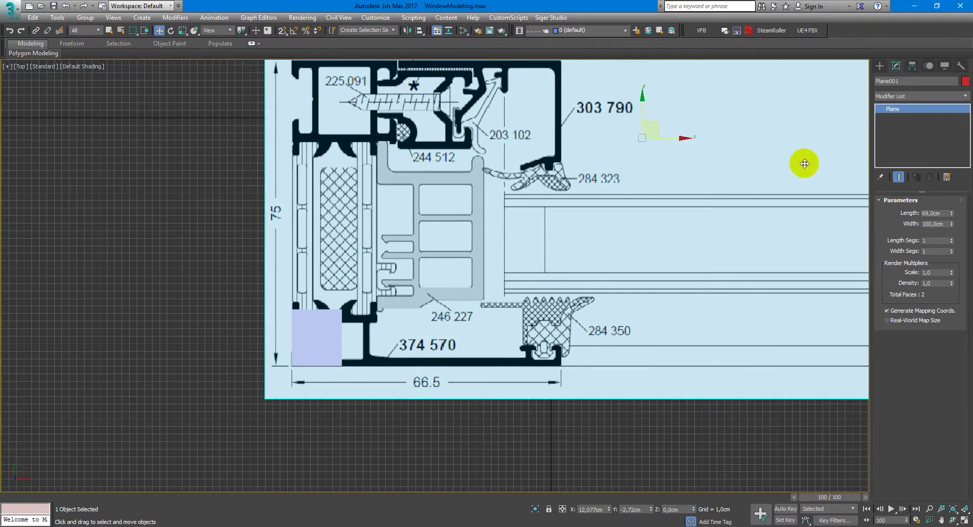
left_click(914, 69)
left_click(928, 135)
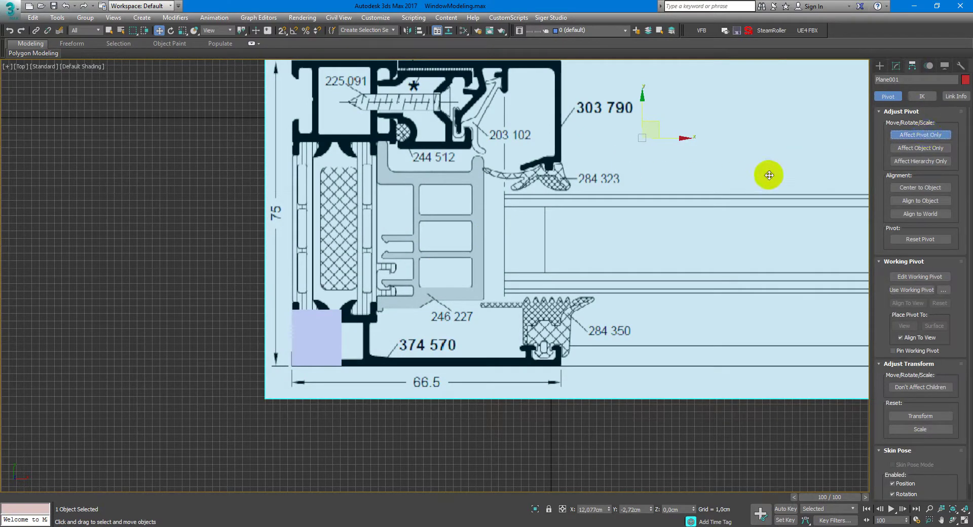
left_click_drag(657, 122, 317, 352)
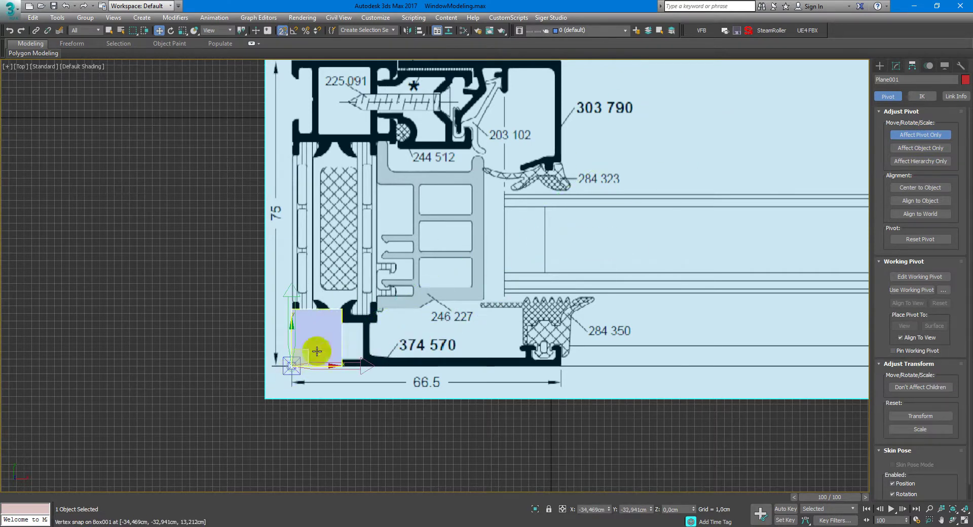
Leave pivot editing and uniformly scale the drawing plane to about 18.38% so the profile outline matches the box.
left_click(920, 134)
left_click(897, 66)
middle_click_drag(635, 239, 515, 215)
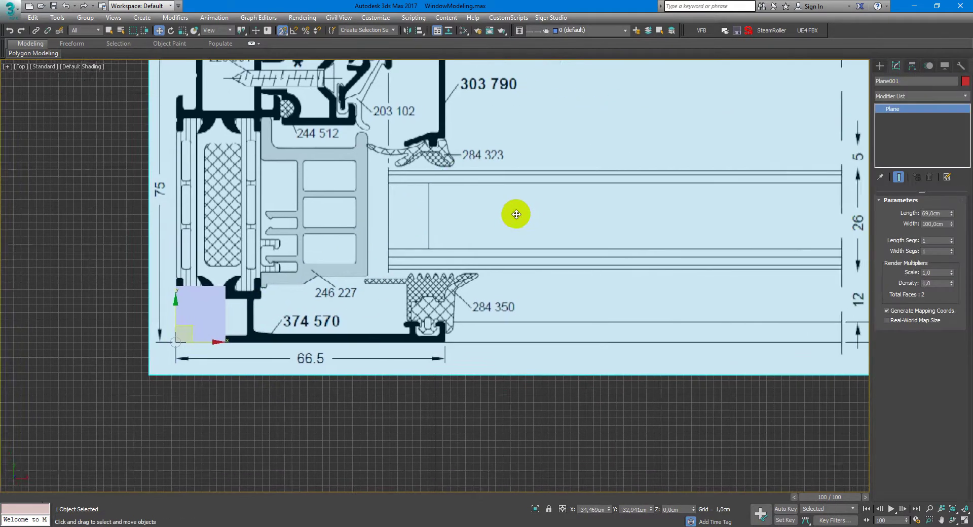
scroll(515, 214, "down", 2)
key("r")
mouse_move(292, 306)
left_mouse_down()
mouse_move(279, 302)
mouse_move(269, 393)
mouse_move(265, 369)
mouse_move(260, 383)
mouse_move(282, 513)
mouse_move(318, 4)
mouse_move(282, 4)
mouse_move(317, 153)
left_mouse_up()
middle_click_drag(301, 231, 335, 196)
scroll(335, 198, "up", 5)
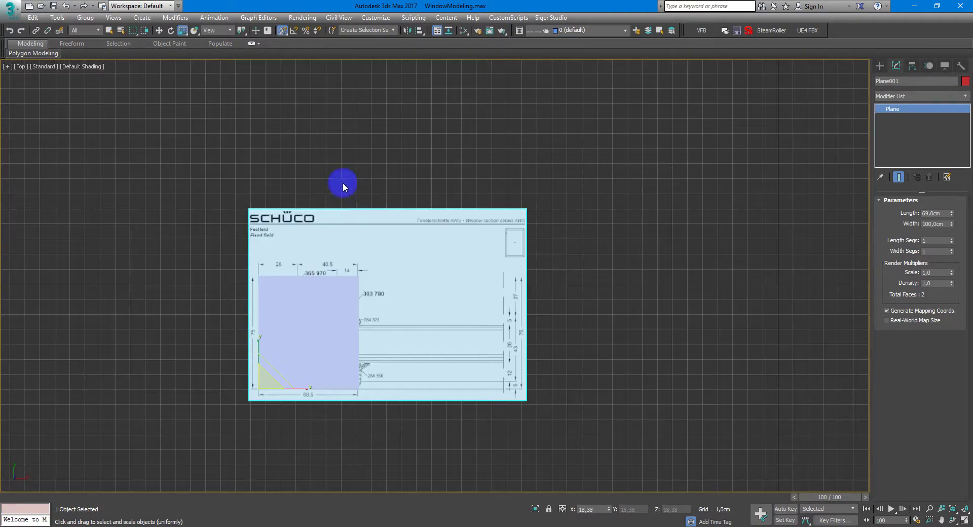
middle_click_drag(345, 313, 363, 245)
Delete the reference box from over the drawing.
key("w")
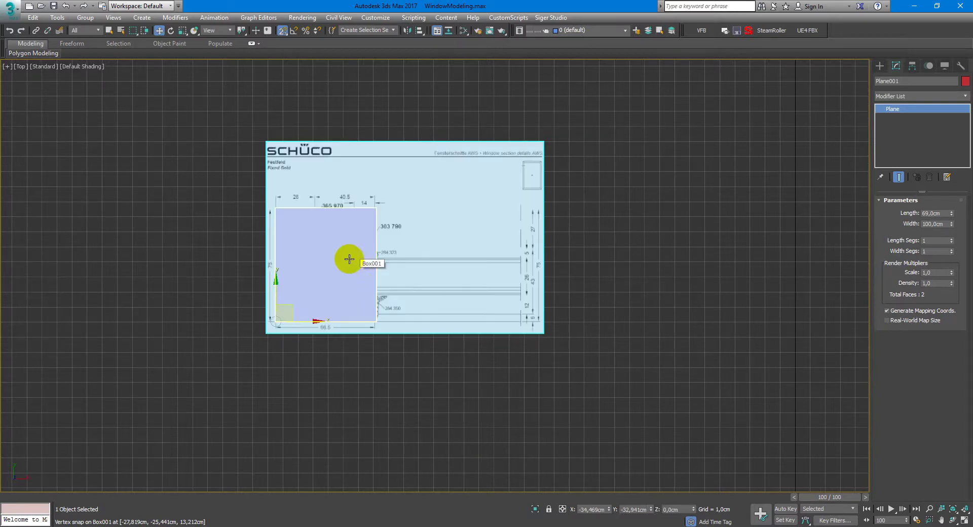
left_click(337, 297)
key("Delete")
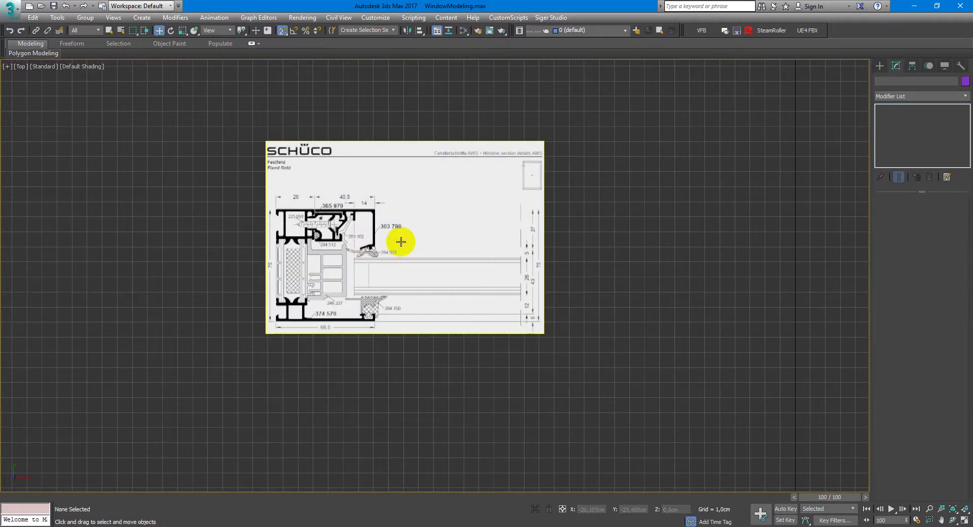
Start a Line spline at the profile's lower-left outer corner, tracing the lower edge and the short rise at its right end.
right_click(392, 227)
left_click(442, 197)
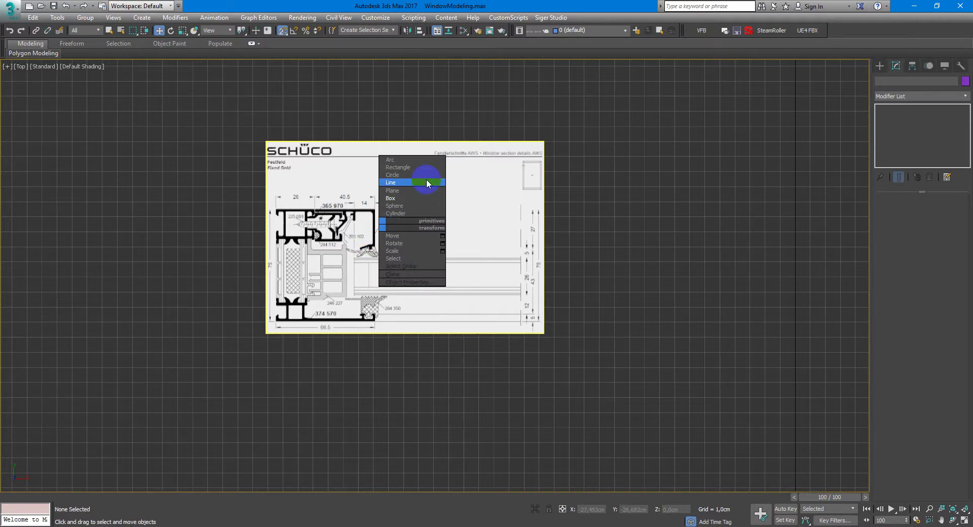
left_click(427, 182)
scroll(326, 268, "up", 8)
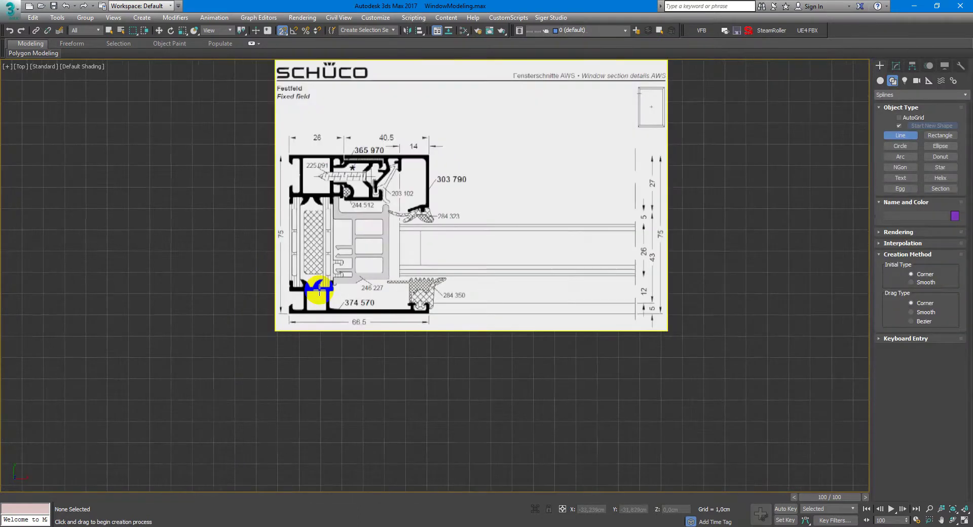
left_click(87, 360)
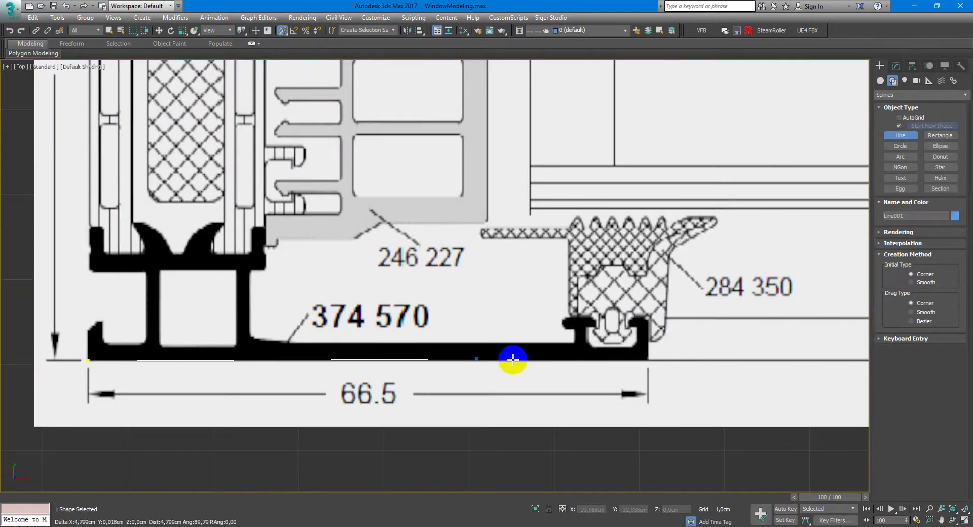
left_click(648, 361)
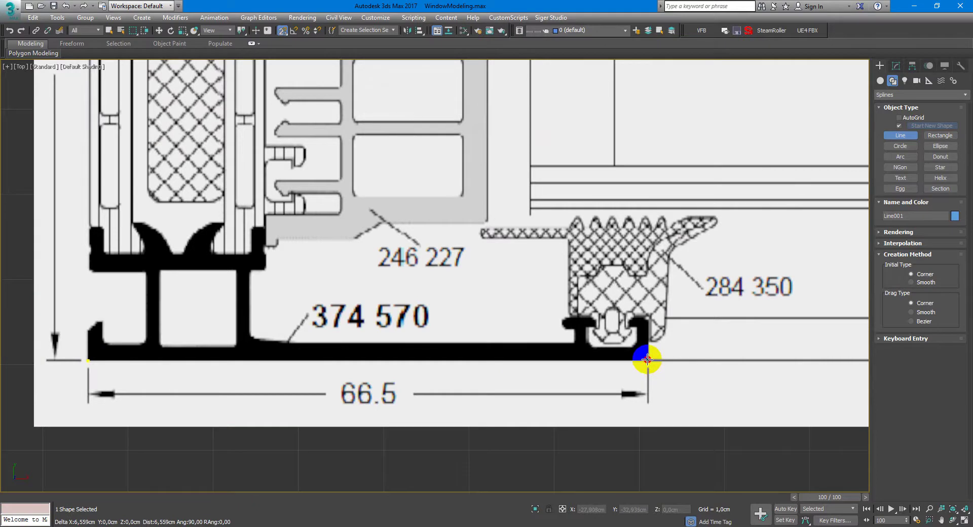
left_click(648, 344)
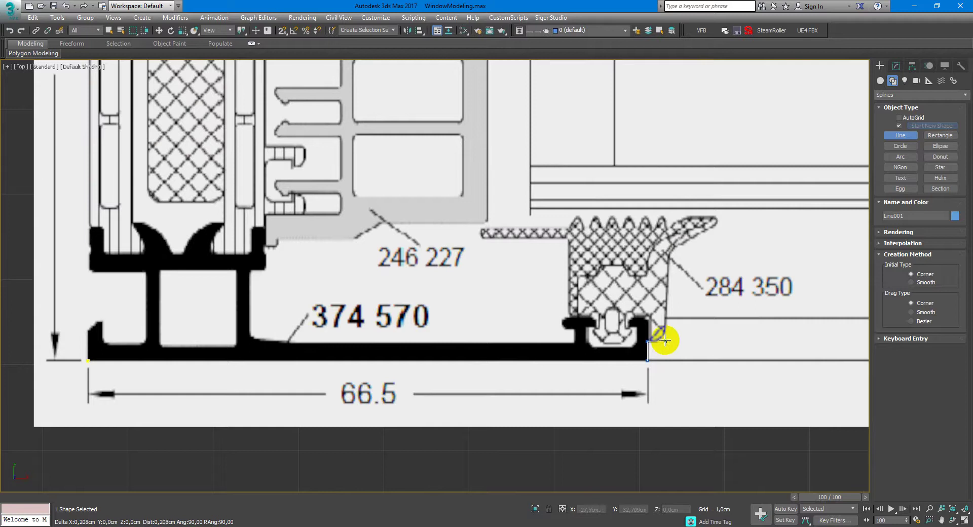
Continue the line around the outer contour of gasket 284 350 and along its upper-left lip to the glass edge.
left_click(663, 334)
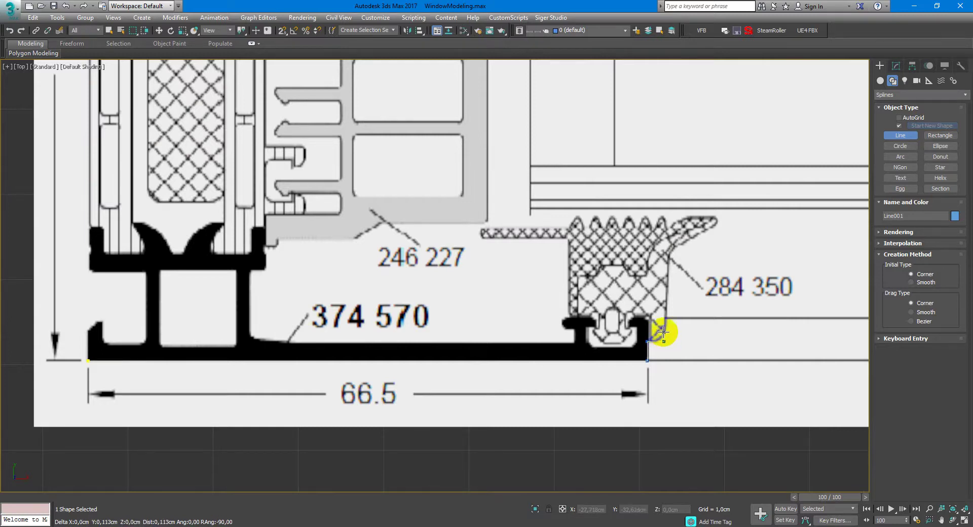
left_click(670, 254)
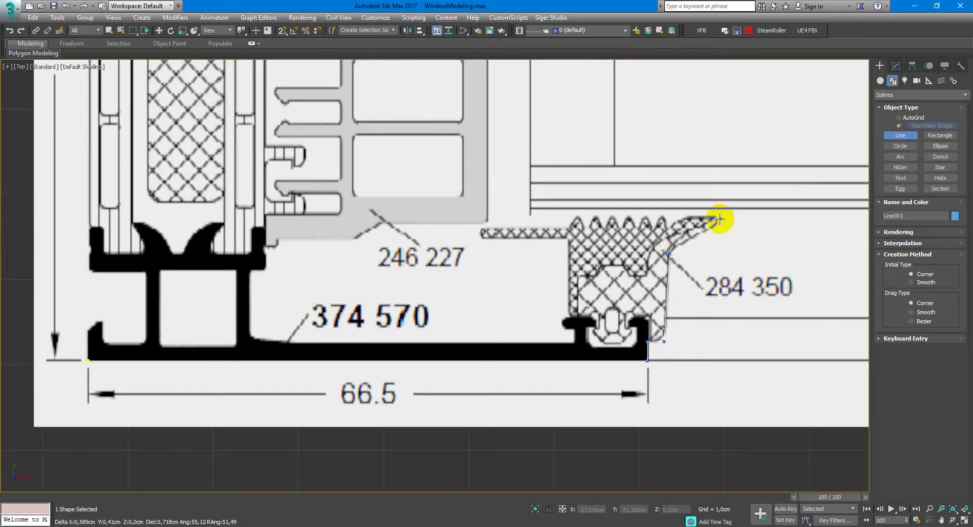
left_click(716, 224)
scroll(715, 224, "up", 4)
left_click(712, 216)
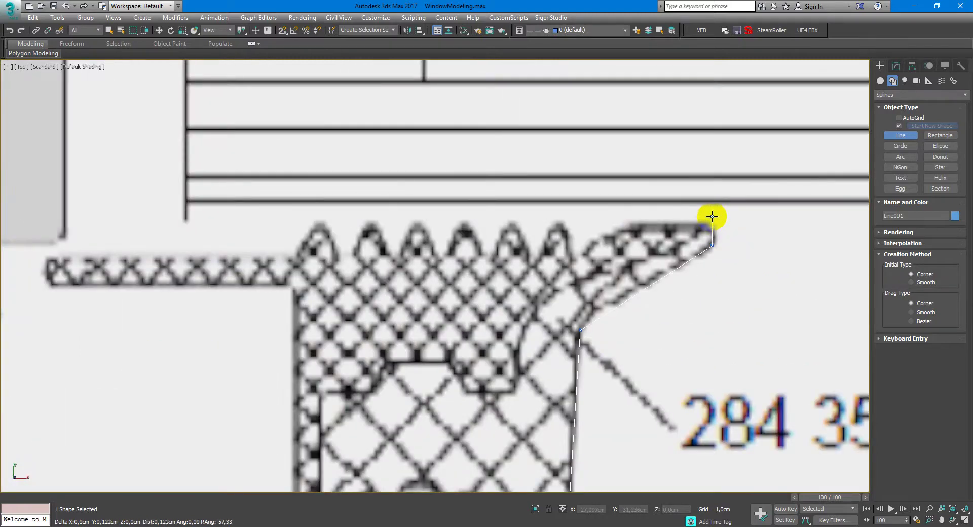
left_click(316, 216)
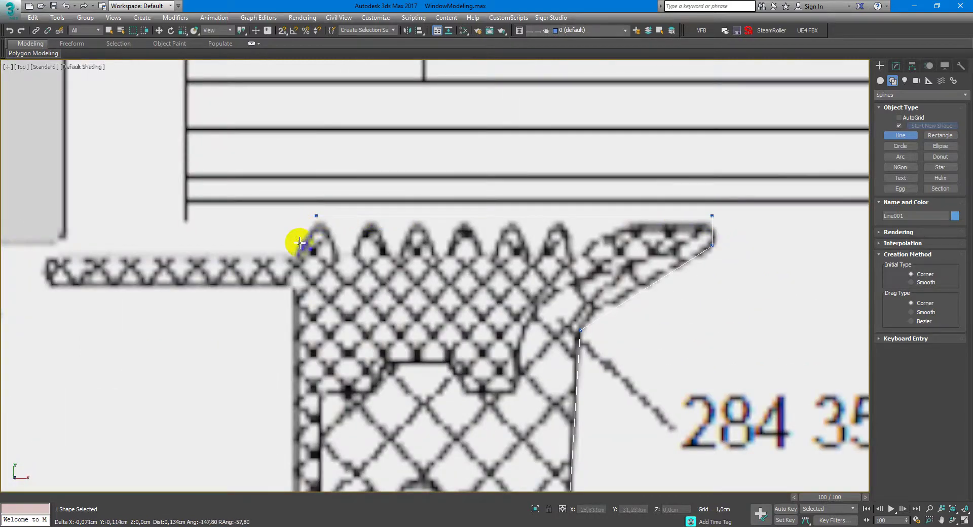
left_click(292, 251)
left_click(184, 250, "shift")
scroll(187, 130, "down", 2)
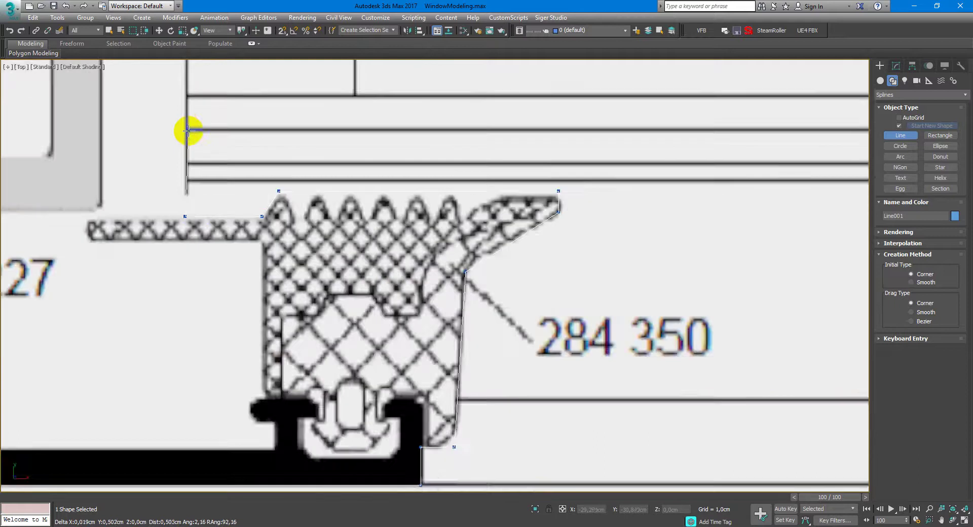
Continue the line up the glass edge, stepping around the spacer between the panes and ending just above the glass.
middle_click_drag(205, 87, 214, 225)
scroll(211, 185, "down", 2)
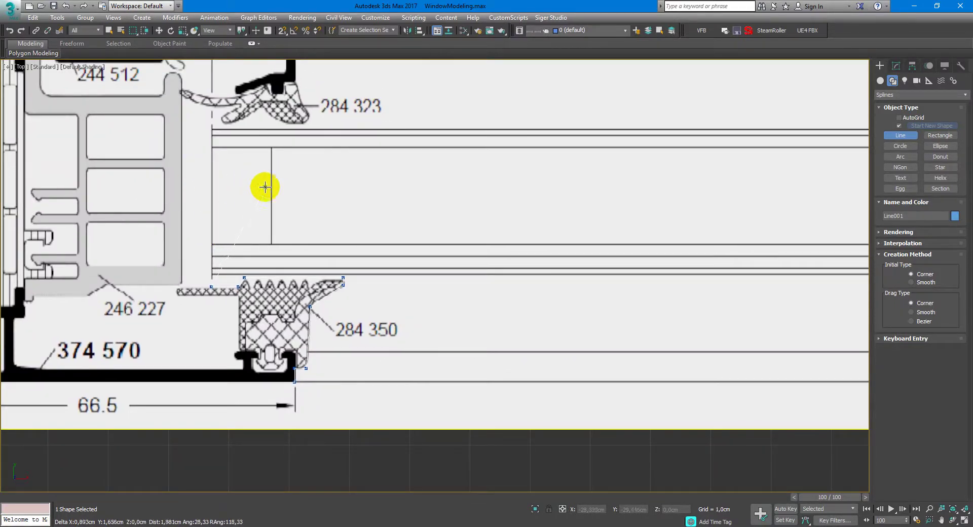
left_click(214, 243)
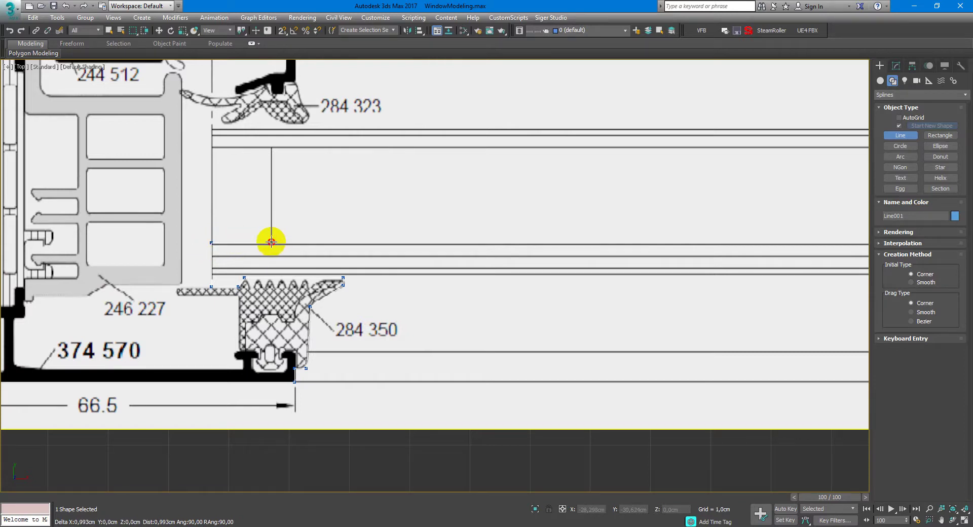
left_click(271, 243)
left_click(271, 150)
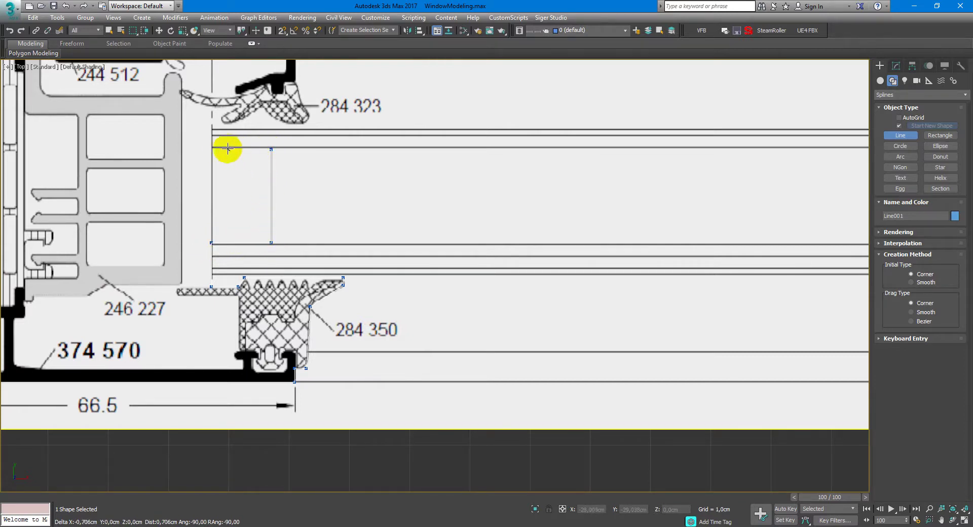
left_click(212, 148)
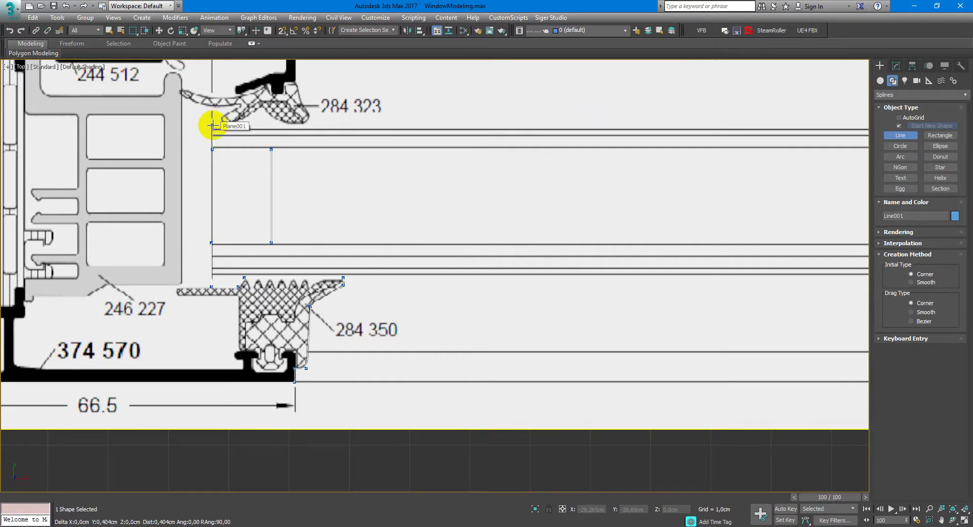
left_click(213, 125)
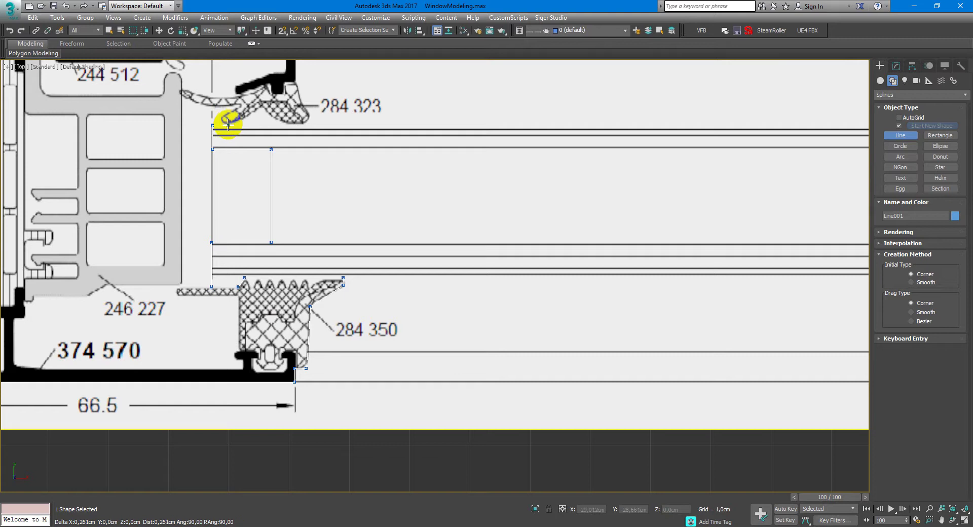
Trace the lower and right contour of gasket 284 323 with the line, ending at the lower-right corner of profile 303 790.
left_click(228, 125)
left_click(261, 105)
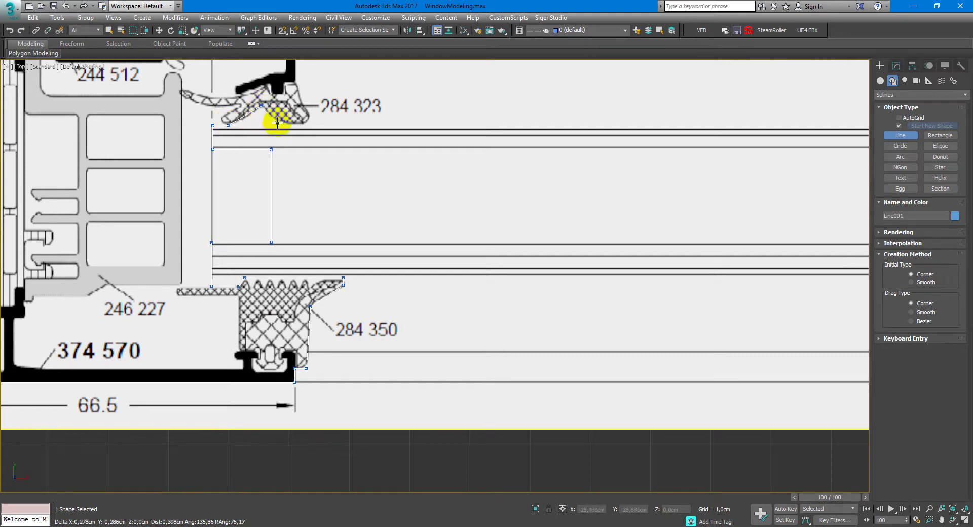
left_click(284, 123)
left_click(309, 123)
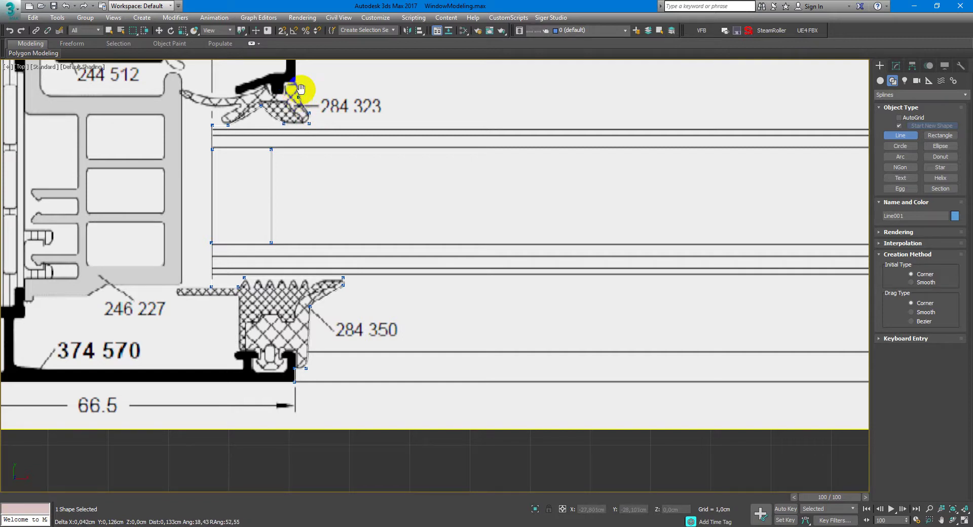
middle_click_drag(300, 89, 274, 225)
scroll(274, 226, "up", 6)
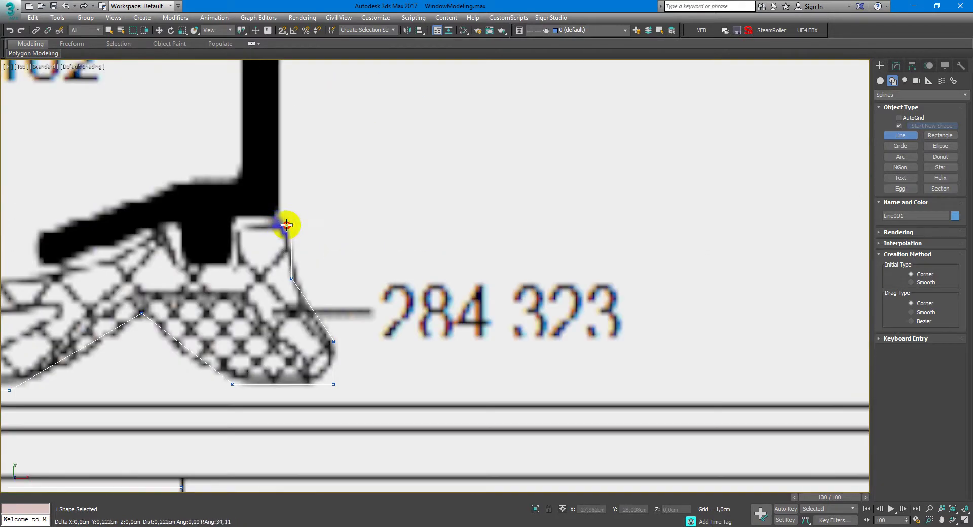
left_click(287, 225, "shift")
left_click(246, 225, "shift")
left_click(247, 214, "shift")
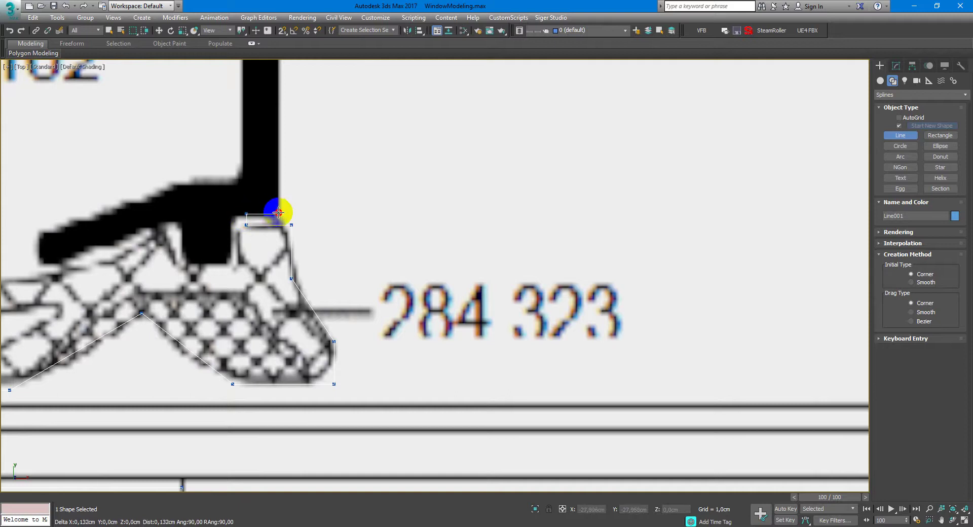
left_click(278, 213)
Trace the profile's right, upper and left outer edges back to the starting vertex and close the spline.
scroll(280, 152, "down", 5)
middle_click_drag(282, 137, 362, 249)
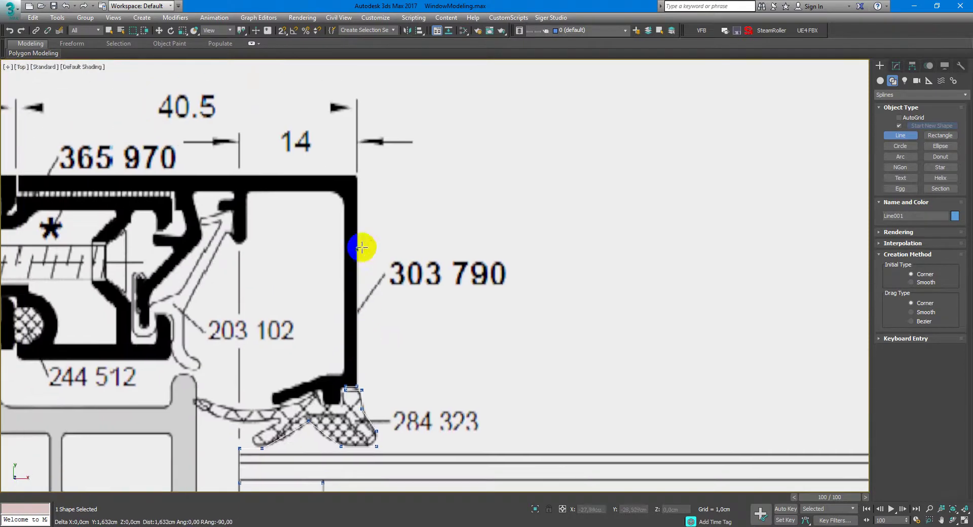
left_click(356, 177)
scroll(218, 190, "down", 5)
left_click(184, 187)
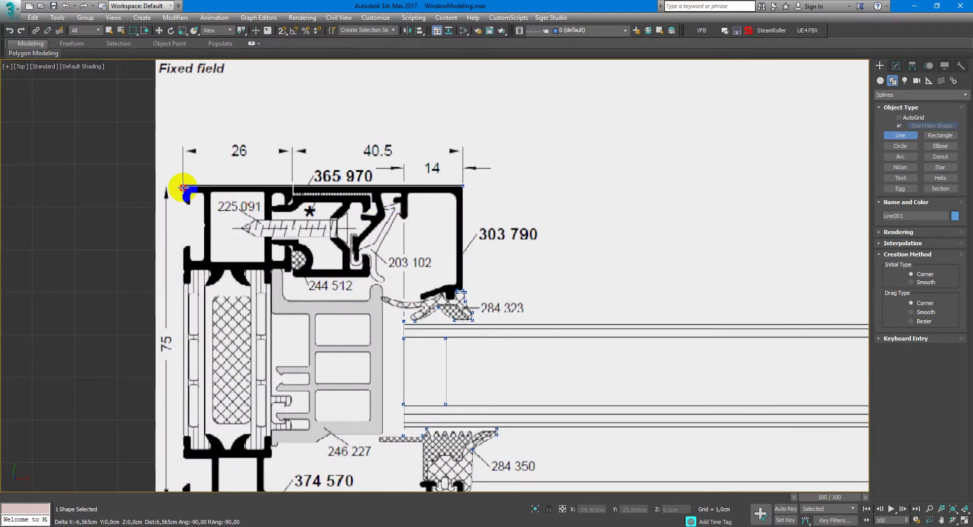
scroll(211, 310, "down", 4)
scroll(228, 245, "up", 6)
left_click(223, 307)
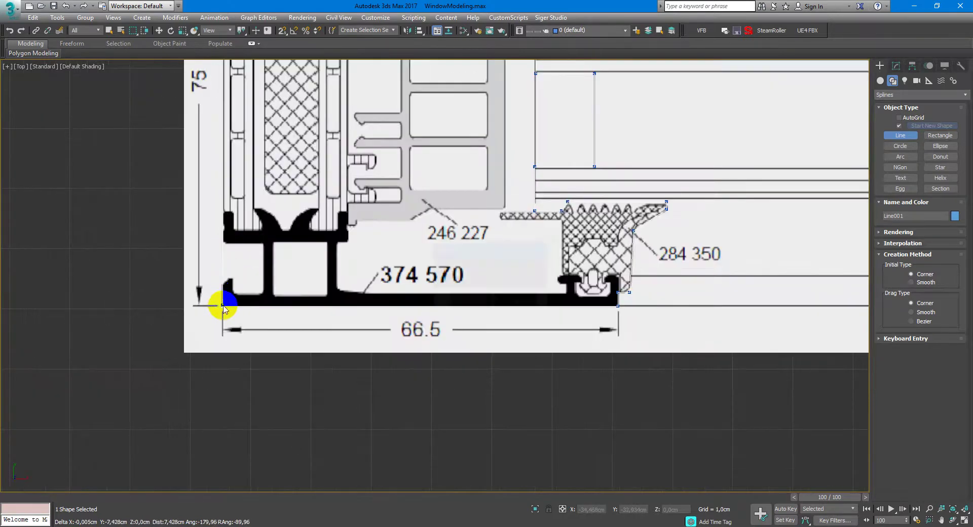
left_click(464, 303)
right_click(449, 263)
Switch to a maximized Front view zoomed out far enough for a window-sized shape.
middle_click_drag(357, 255, 281, 300)
scroll(277, 238, "down", 3)
middle_click_drag(277, 237, 259, 300)
scroll(208, 226, "up", 5)
scroll(286, 249, "down", 5)
middle_click_drag(456, 297, 245, 246)
scroll(246, 246, "down", 3)
key("alt+w")
right_click(649, 169)
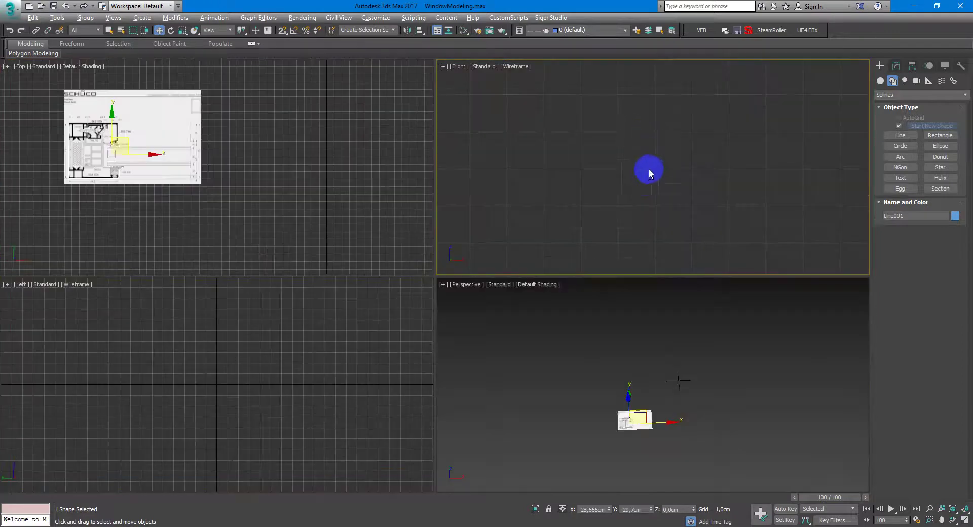
key("alt+w")
scroll(690, 193, "down", 7)
middle_click_drag(720, 188, 312, 291)
scroll(345, 281, "down", 5)
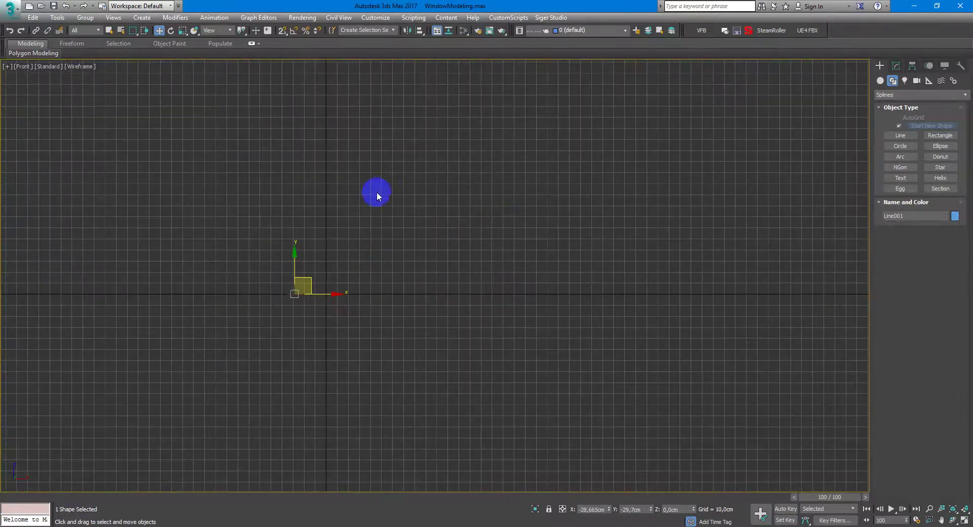
Draw a rectangle spline about 213.6 cm long and 157.2 cm wide above the ground line in the Front view.
right_click(376, 192)
left_click(407, 131)
scroll(367, 193, "up", 2)
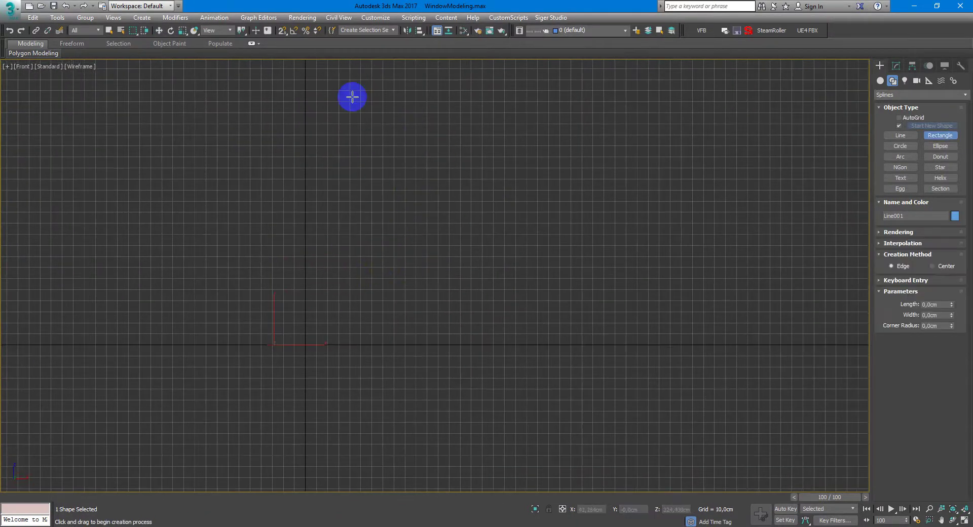
left_click_drag(352, 96, 527, 332)
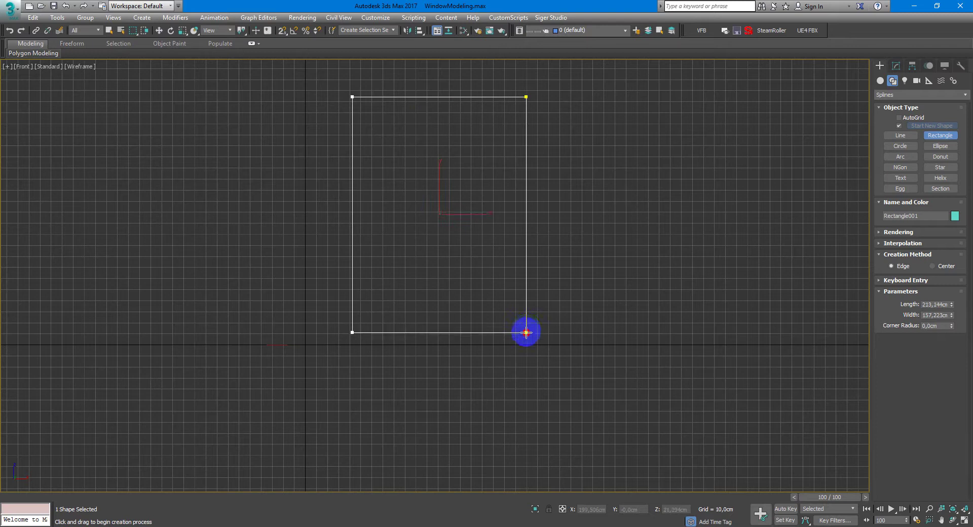
right_click(569, 257)
Enlarge the rectangle to about 282 cm long and 199.7 cm wide.
left_click(896, 66)
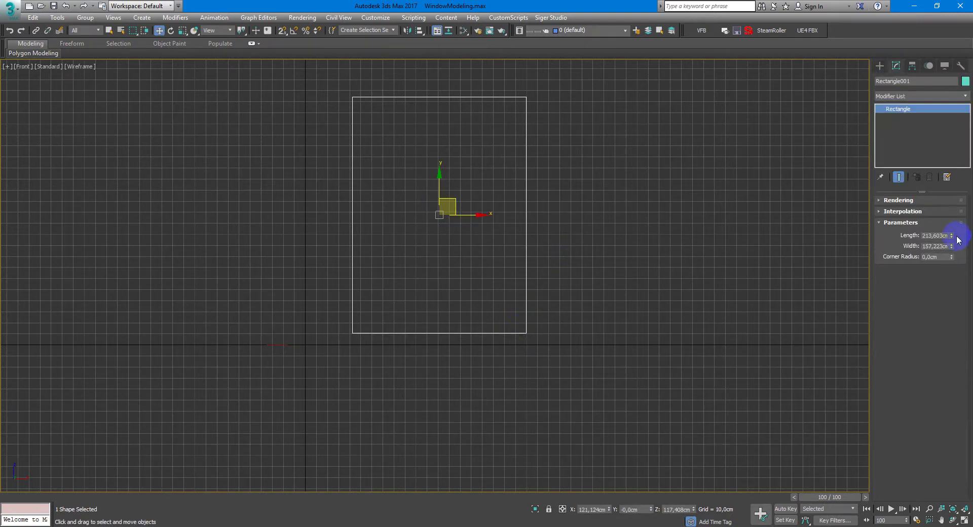
mouse_move(952, 236)
left_mouse_down()
mouse_move(953, 219)
mouse_move(953, 228)
left_mouse_up()
middle_click_drag(656, 219, 611, 208)
Apply a Sweep modifier to the rectangle in a maximized Perspective view showing both the frame and the traced profile.
key("alt+w")
middle_click(694, 397)
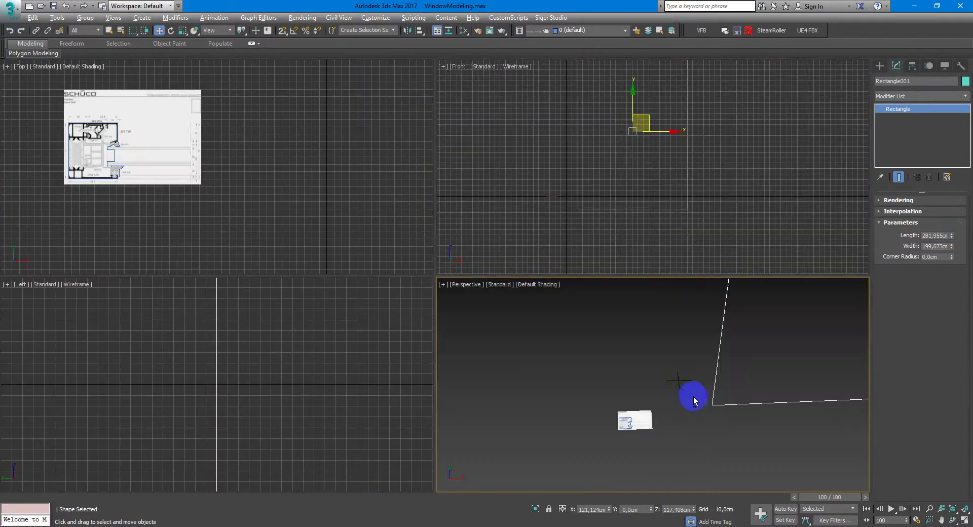
key("alt+w")
middle_click_drag(681, 352, 787, 163, "alt")
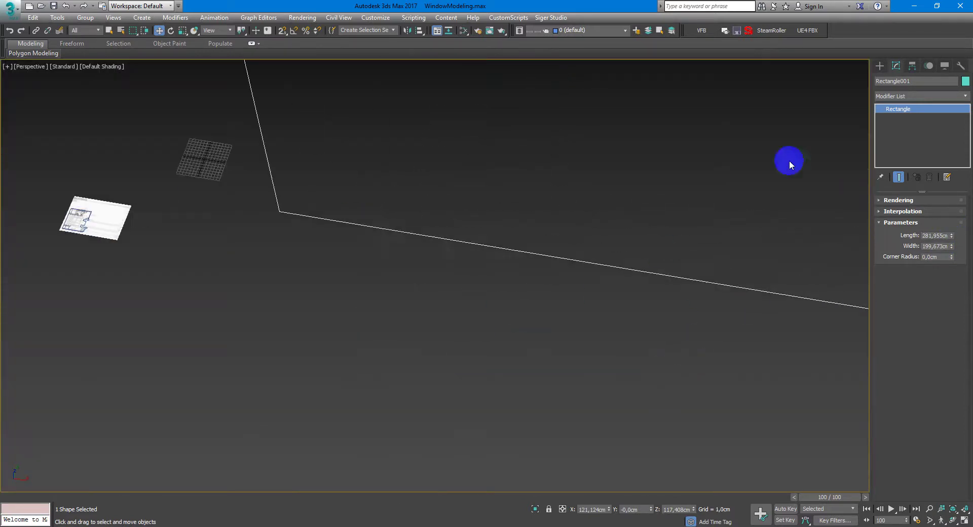
left_click(968, 96)
type("sw")
key("Return")
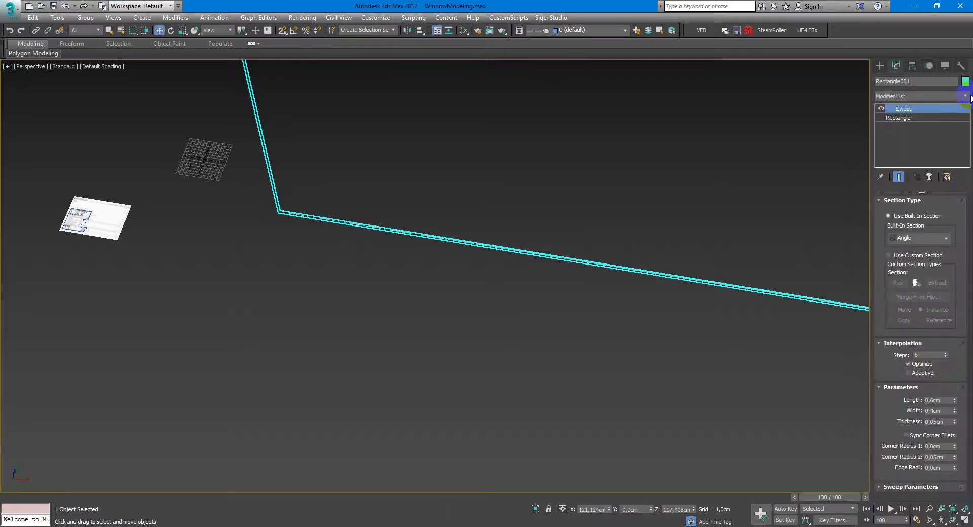
key("z")
middle_click_drag(355, 365, 392, 311, "alt")
middle_click_drag(392, 310, 408, 211)
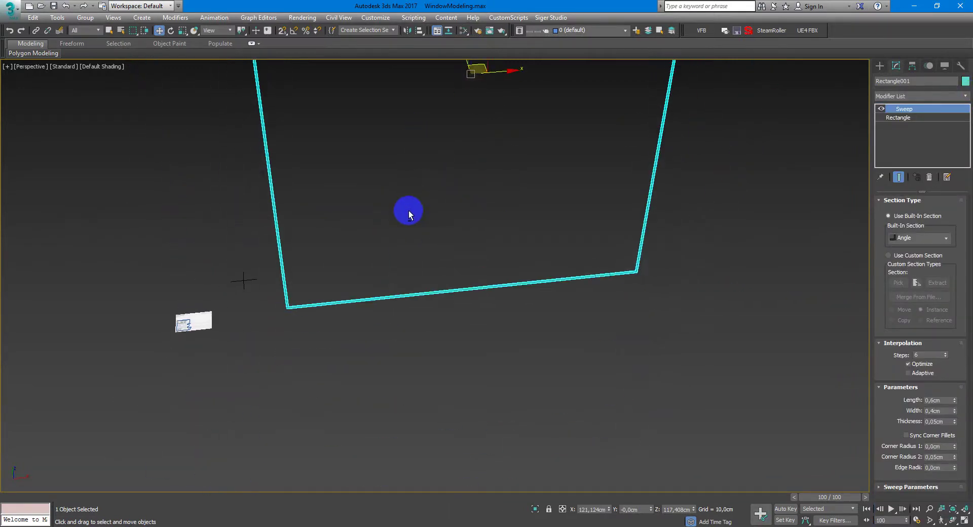
Switch the Sweep to a custom section and pick the traced profile spline as its shape.
left_click(903, 259)
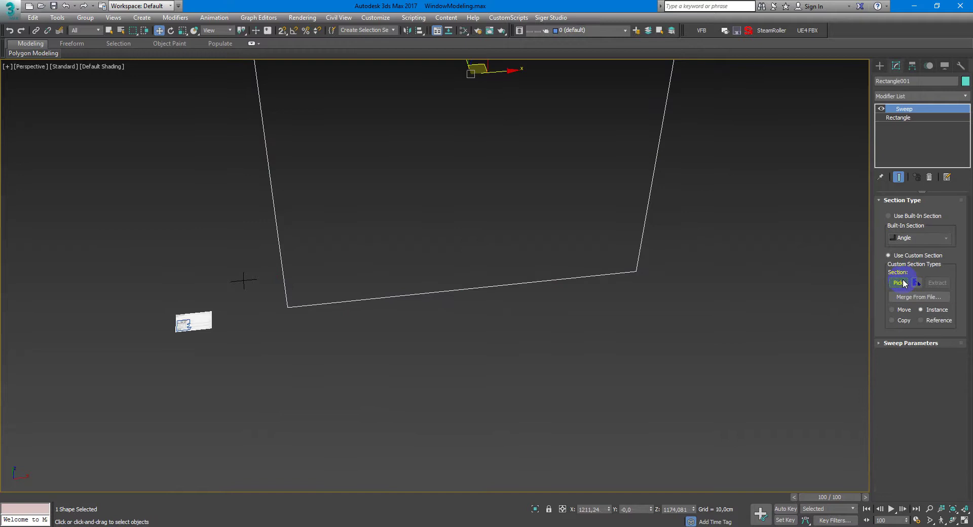
left_click(903, 283)
middle_click_drag(339, 302, 413, 287)
key("F3")
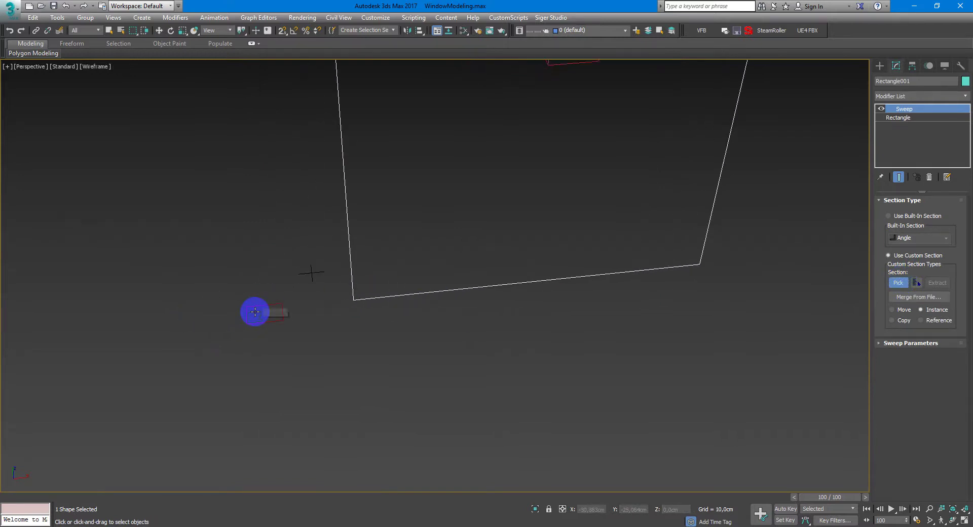
left_click(255, 311)
right_click(354, 254)
key("F3")
Mirror the swept section on both the XZ and XY planes.
mouse_move(337, 280)
middle_mouse_down("alt")
mouse_move(281, 253)
mouse_move(345, 266)
middle_mouse_up("alt")
scroll(351, 301, "up", 4)
middle_click_drag(351, 301, 322, 285, "alt")
middle_click_drag(453, 163, 414, 224)
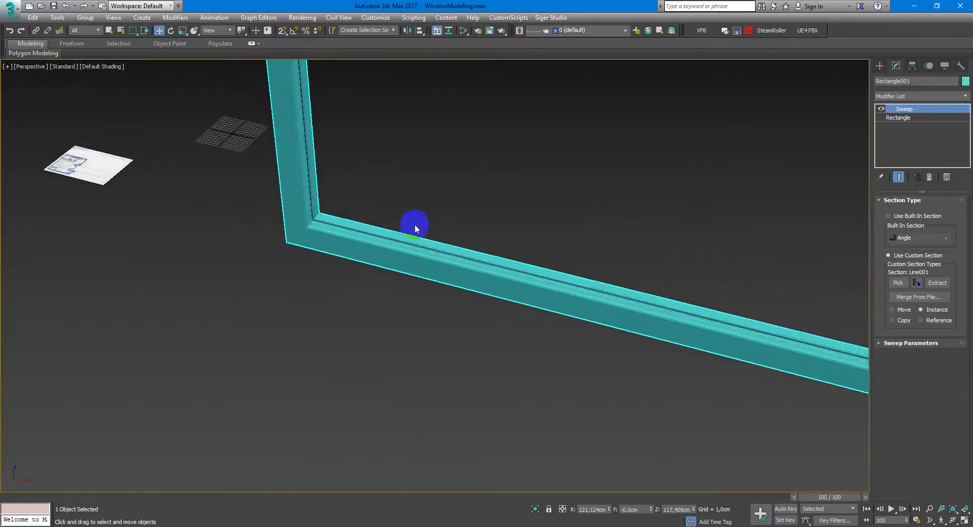
left_click(880, 343)
scroll(375, 215, "up", 5)
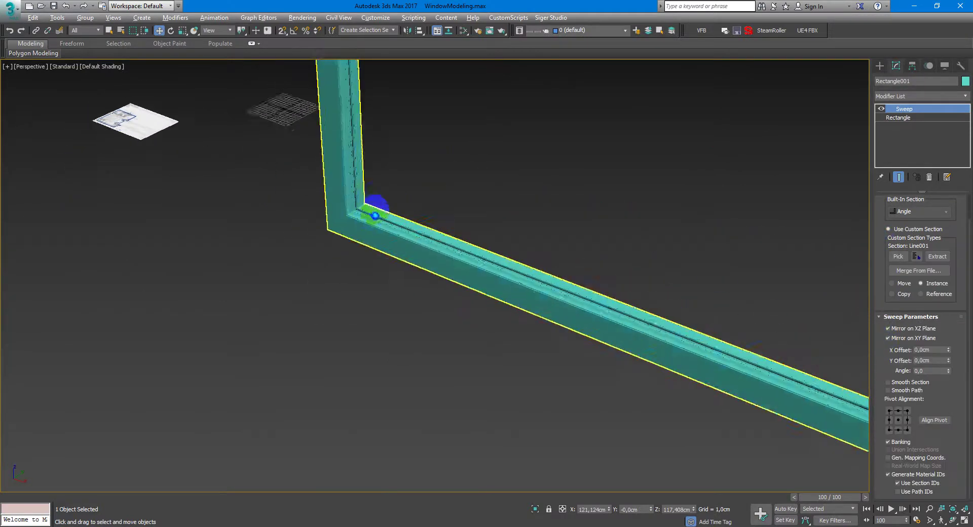
scroll(376, 215, "up", 2)
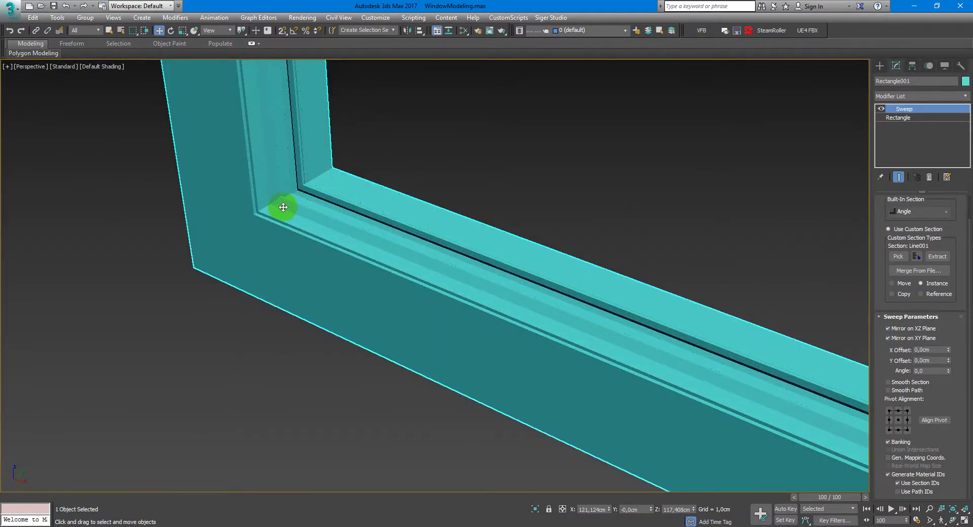
Select the traced profile spline and show the area around gasket 284 350 in a maximized Top view.
scroll(302, 209, "down", 3)
middle_click_drag(302, 208, 616, 325)
scroll(616, 325, "down", 5)
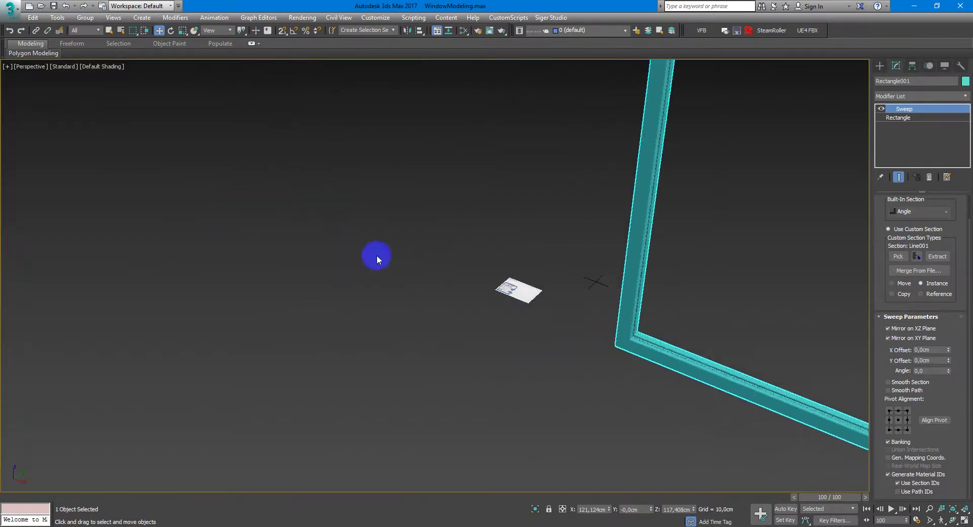
scroll(398, 245, "up", 4)
left_click(423, 239)
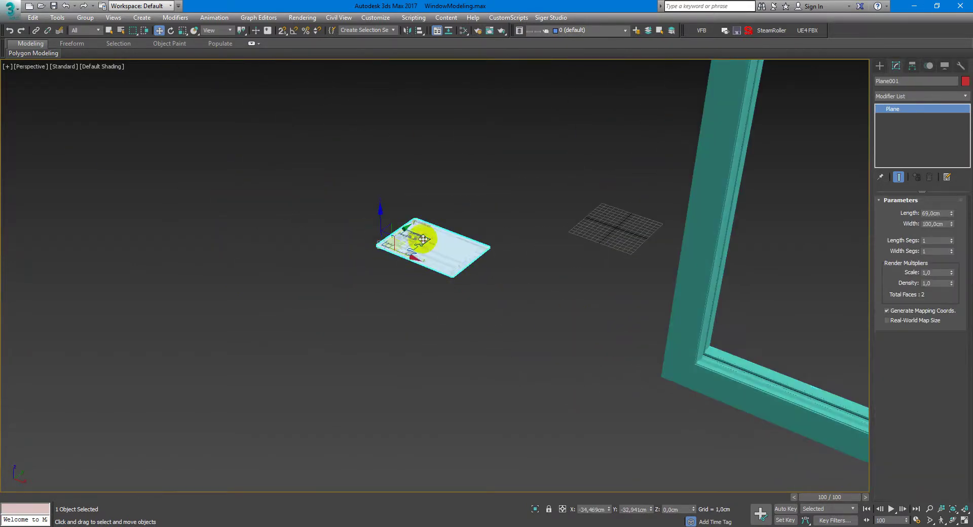
left_click(420, 243)
key("alt+w")
middle_click(246, 174)
key("alt+w")
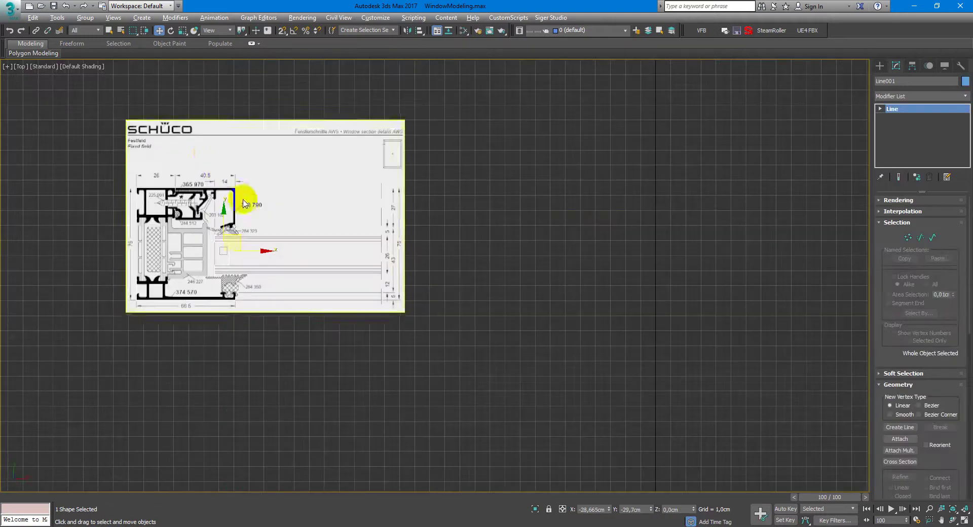
key("F3")
middle_click_drag(311, 220, 335, 213)
key("F3")
scroll(270, 249, "up", 2)
scroll(269, 250, "up", 3)
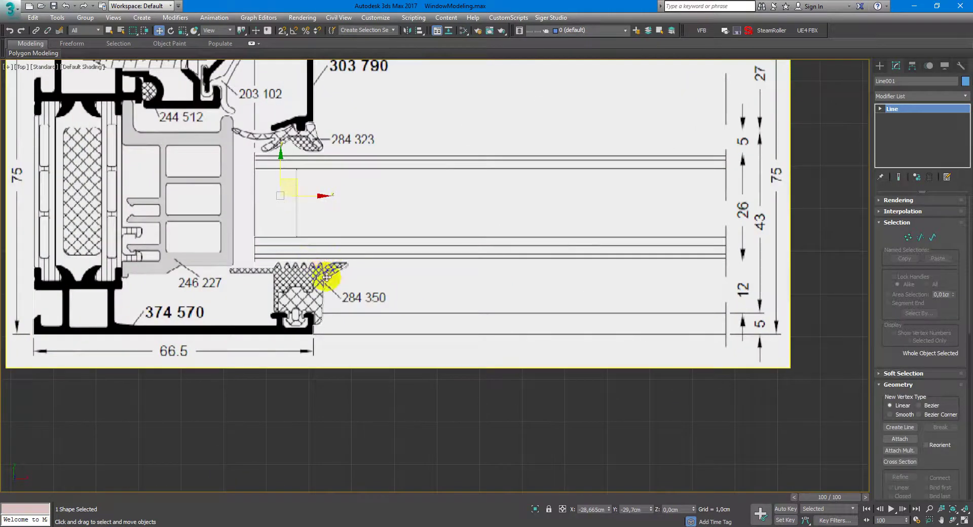
key("F3")
key("F3")
scroll(310, 271, "up", 5)
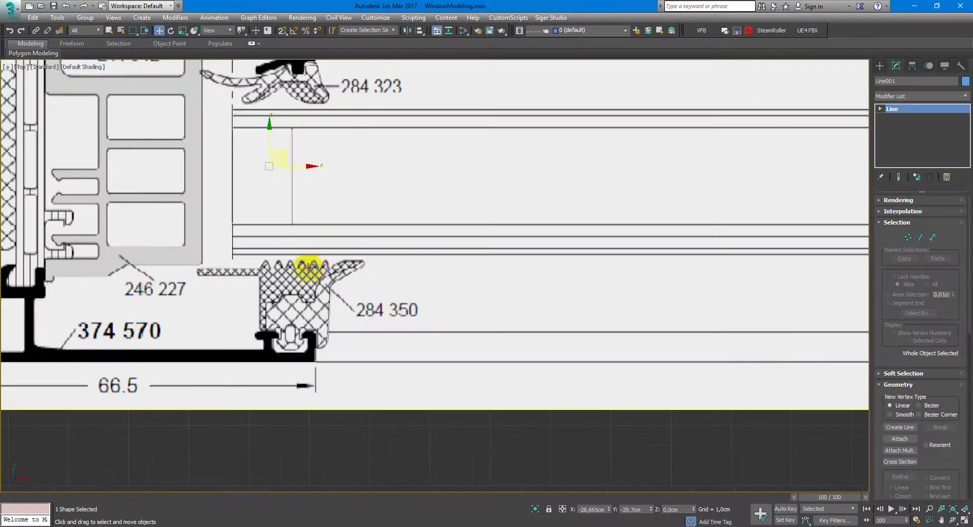
right_click(396, 292)
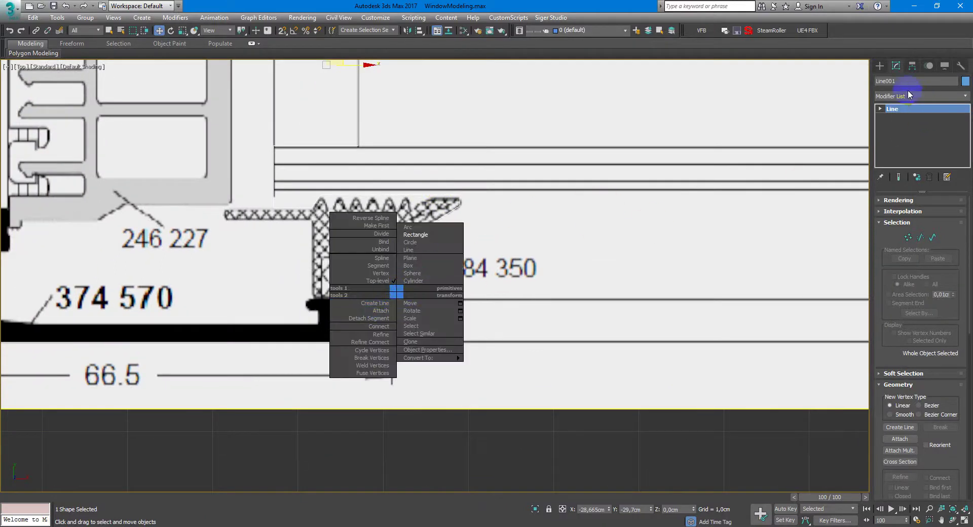
left_click(881, 66)
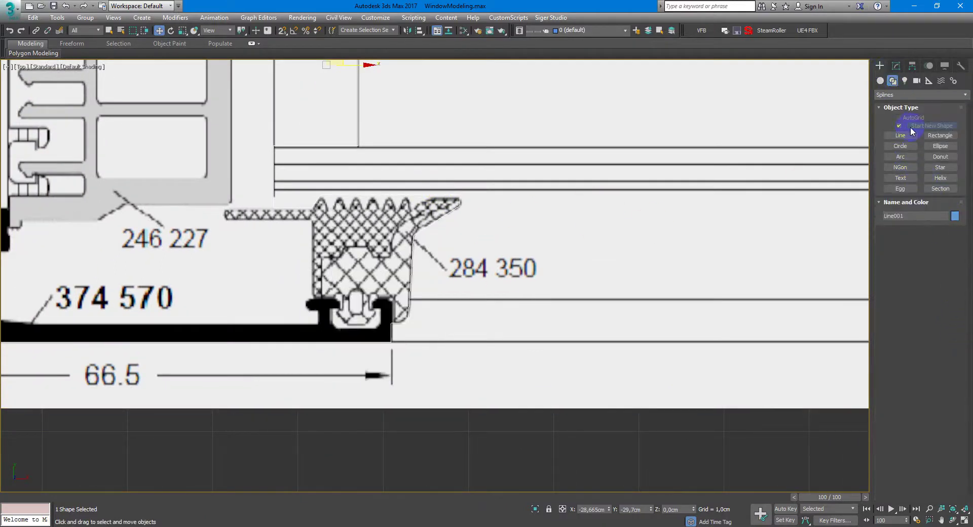
left_click(896, 65)
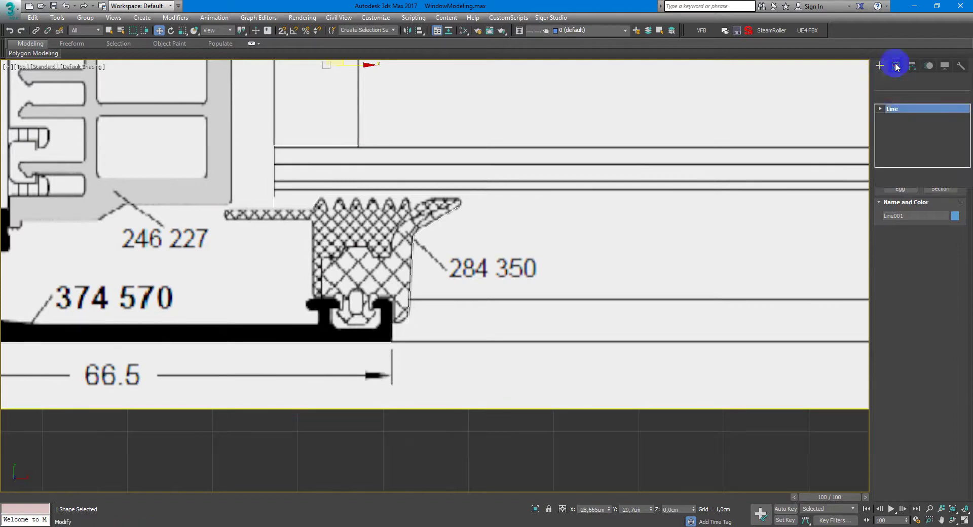
scroll(897, 406, "down", 9)
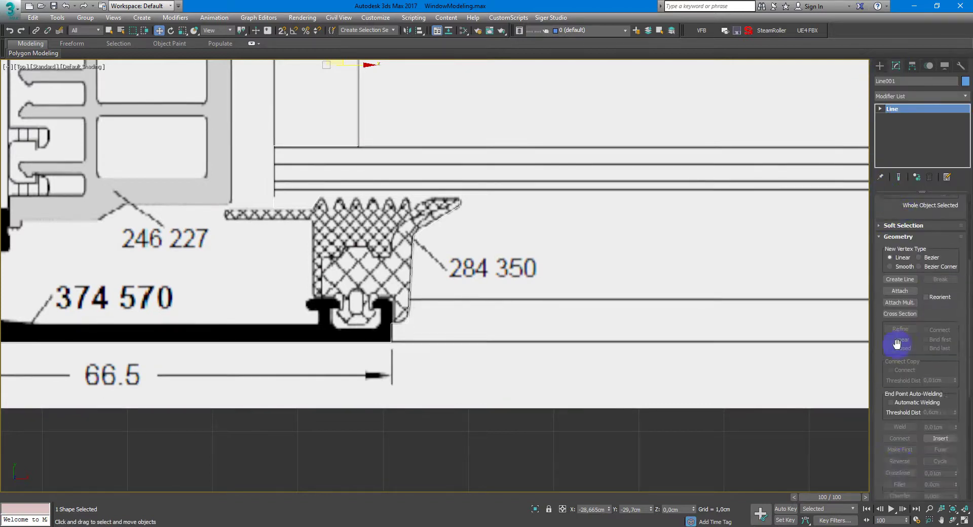
left_click(409, 309)
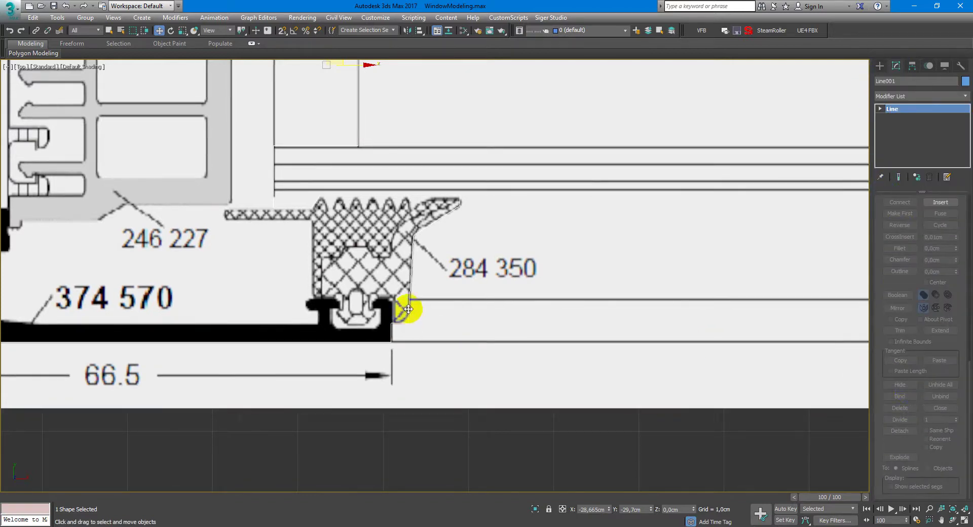
left_click(390, 323)
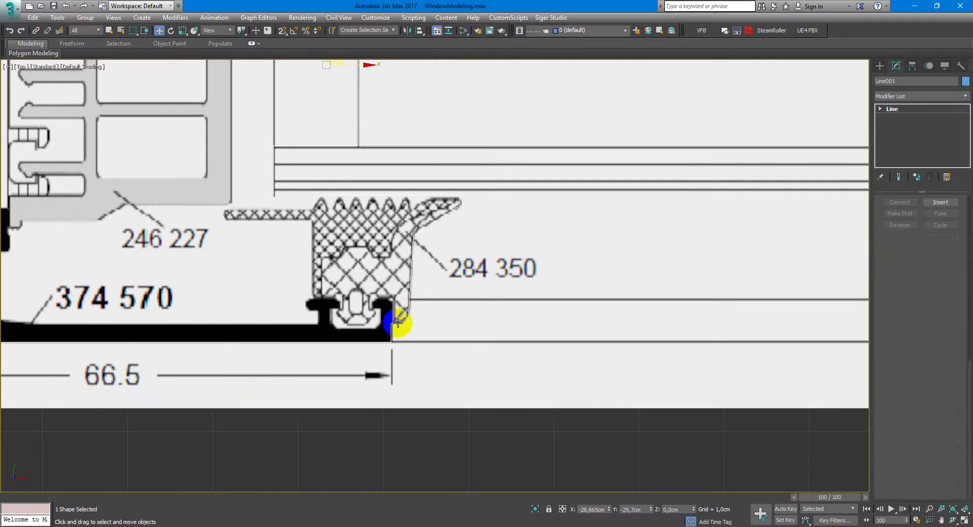
left_click(426, 436)
left_click(408, 300)
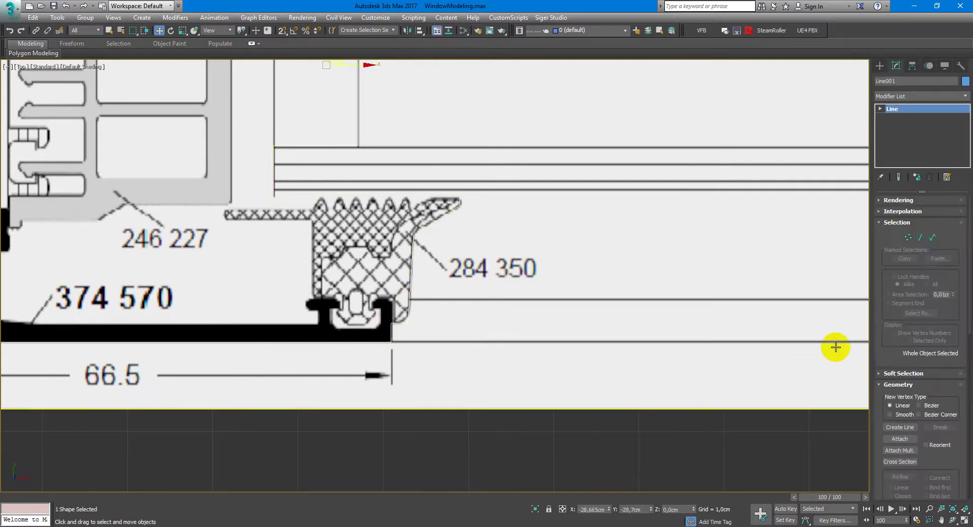
left_click_drag(886, 340, 887, 217)
Enter vertex editing of the profile and fillet the lower outer corner of gasket 284 350 by about 0.11 cm.
key("1")
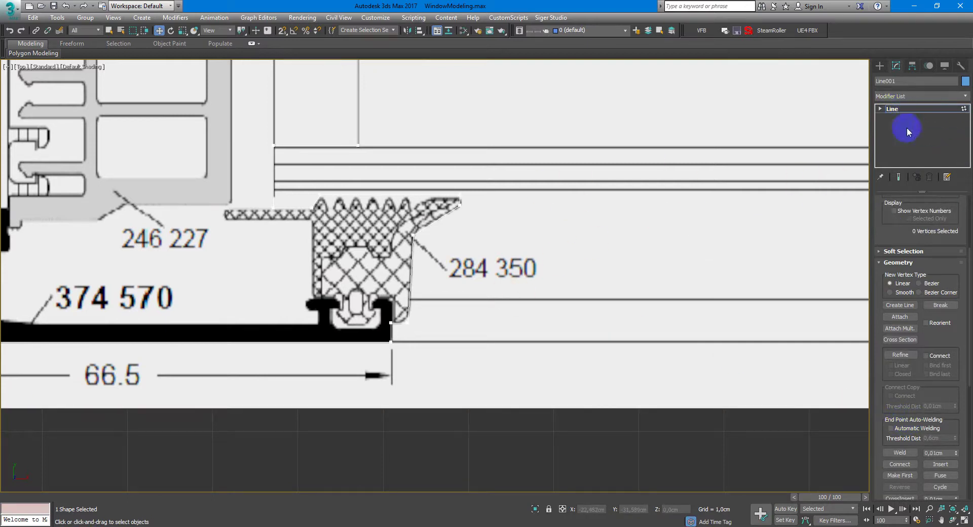
left_click_drag(882, 232, 907, 354)
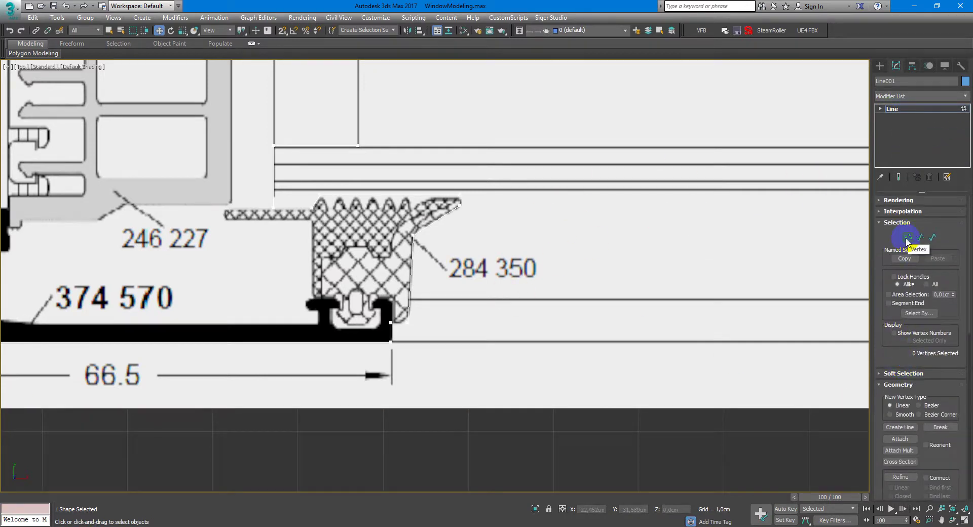
scroll(885, 336, "down", 5)
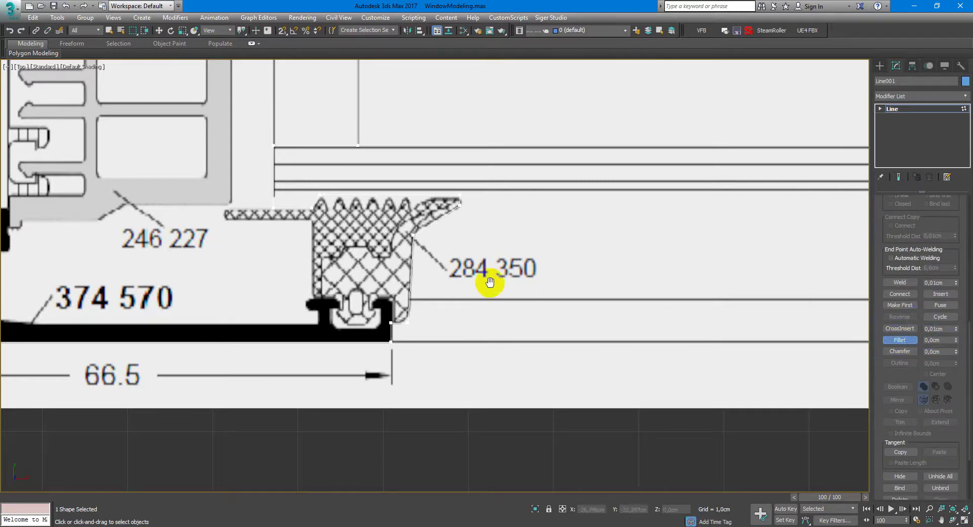
scroll(478, 308, "up", 4)
key("F3")
left_click_drag(448, 315, 450, 296)
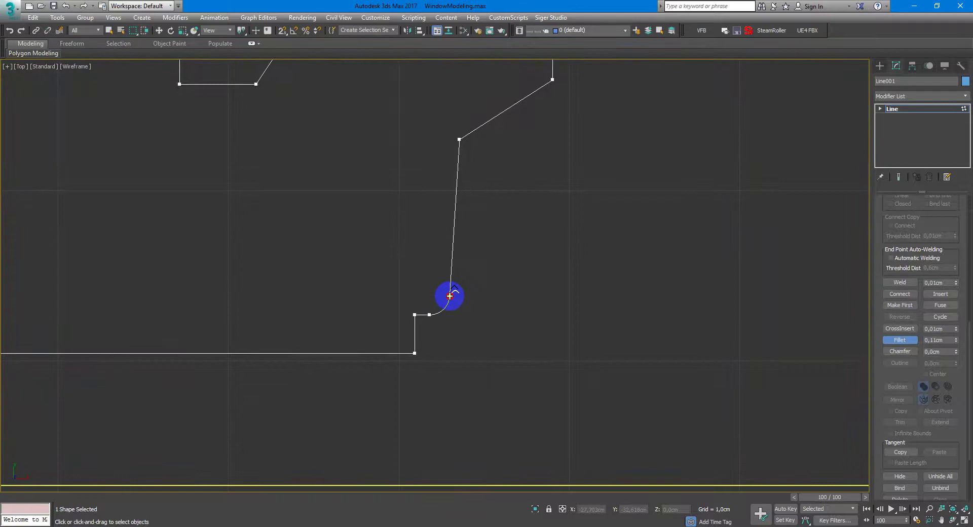
Fillet the bend below the lip of gasket 284 350 and both corners of its tip, the upper one by about 0.036 cm.
key("F3")
middle_click_drag(477, 150, 478, 201)
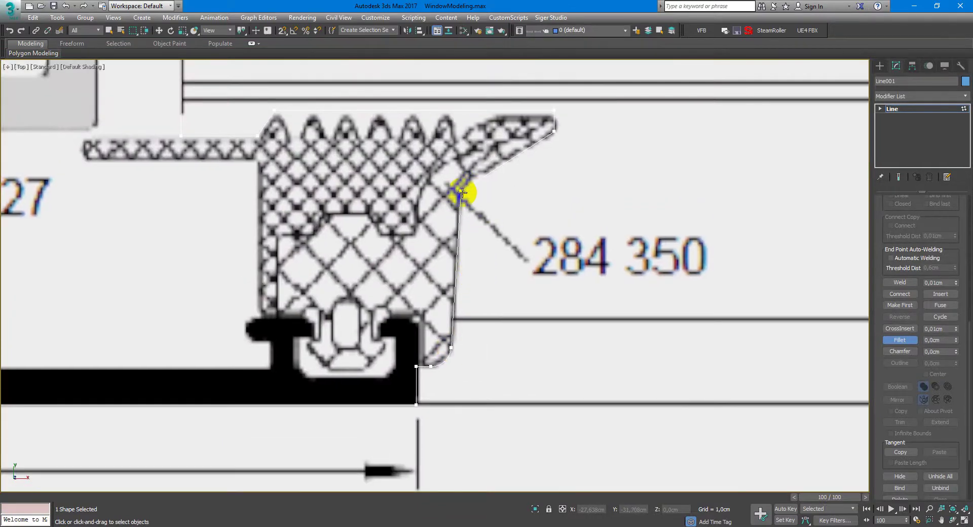
left_click_drag(462, 192, 471, 166)
key("F3")
middle_click_drag(552, 161, 565, 228)
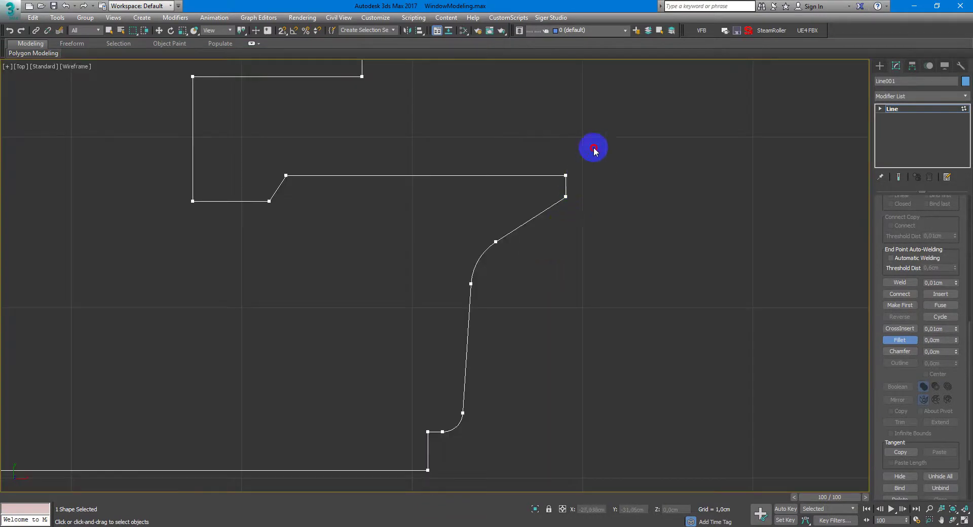
key("F3")
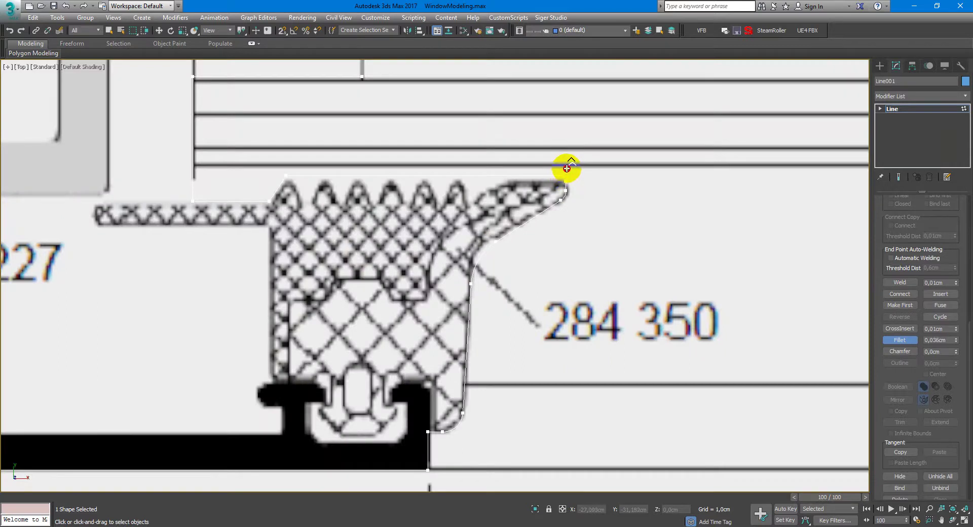
left_click_drag(567, 167, 567, 168)
Fillet slightly the profile's bottom corner beside gasket 284 350, at the end of the 66.5 width.
key("F3")
middle_click_drag(312, 237, 541, 262)
key("F3")
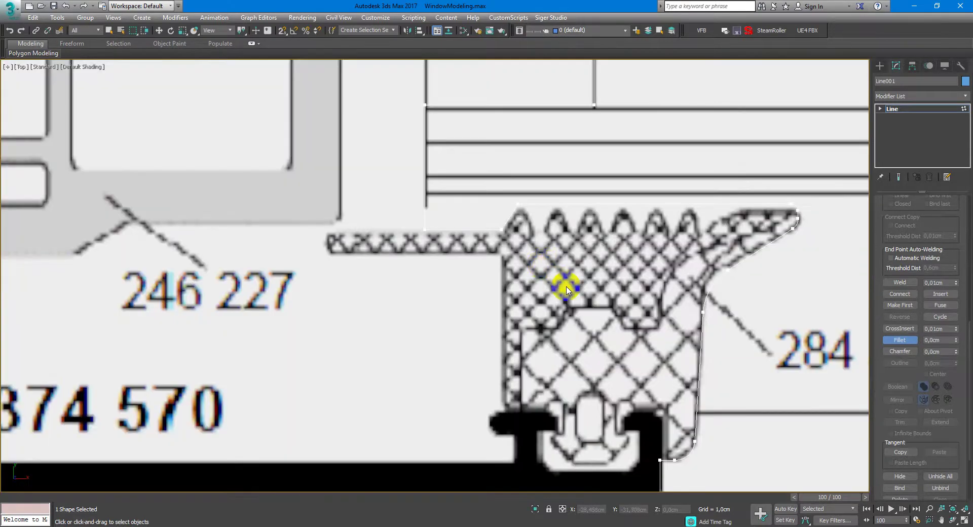
key("F3")
scroll(566, 286, "down", 3)
key("F3")
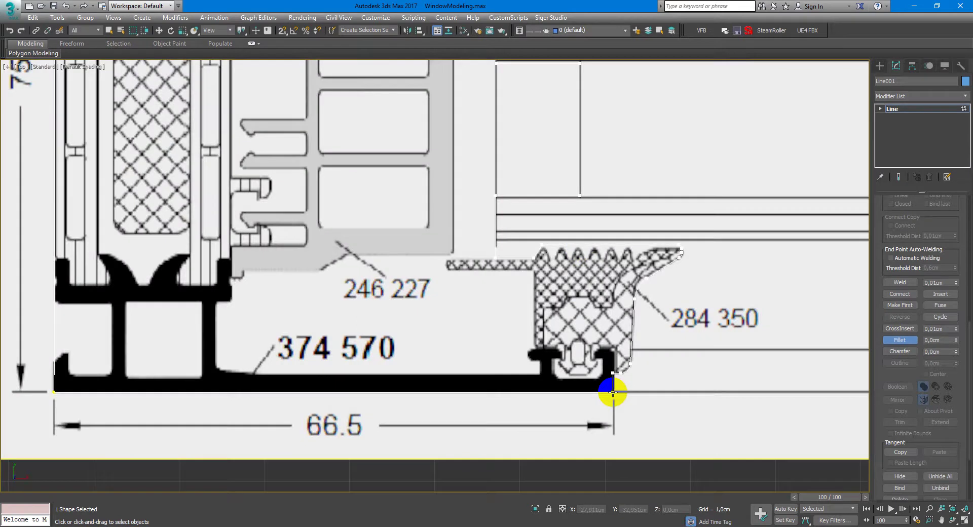
left_click_drag(617, 385, 618, 382)
scroll(555, 355, "down", 3)
middle_click_drag(554, 232, 506, 284)
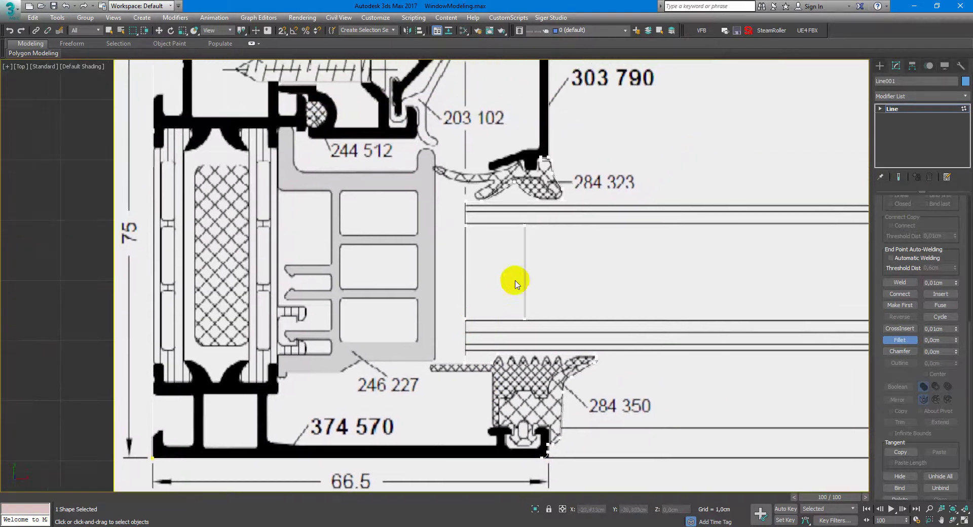
Fillet the inner bend and the central peak on the underside of gasket 284 323.
key("F3")
left_click(482, 201)
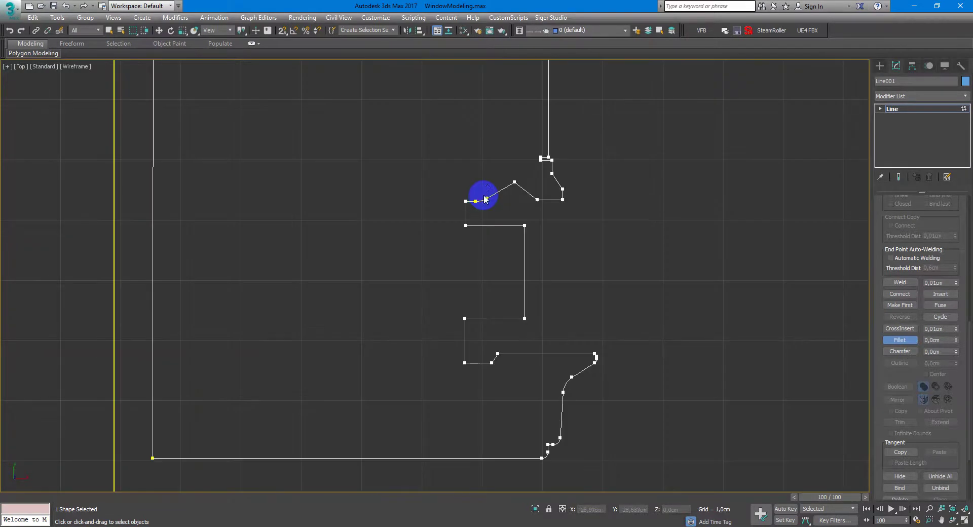
left_click_drag(485, 199, 486, 198)
left_click(515, 182)
key("F3")
scroll(568, 190, "up", 5)
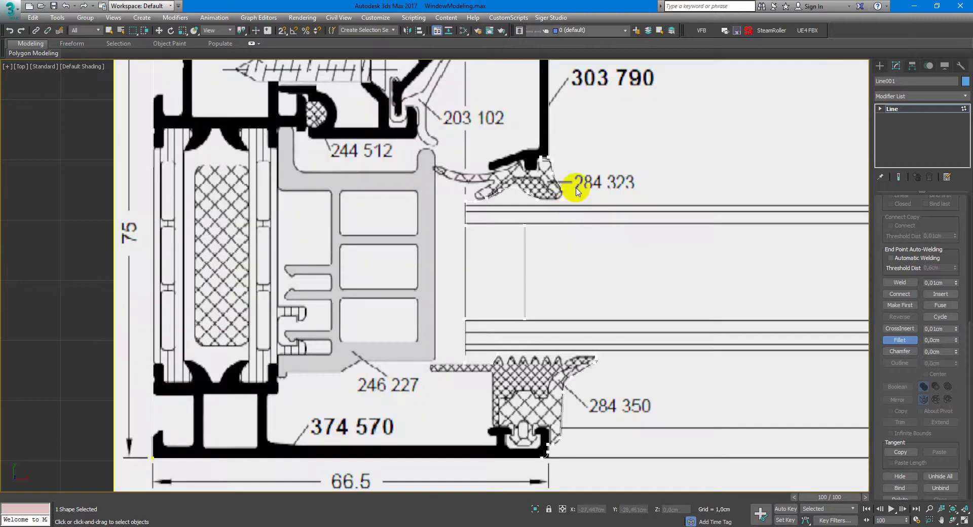
Fillet the outer corners of gasket 284 323's lip, using about 0.131 cm, and the bend above them.
key("F3")
left_click(542, 223)
left_click_drag(542, 223, 548, 202)
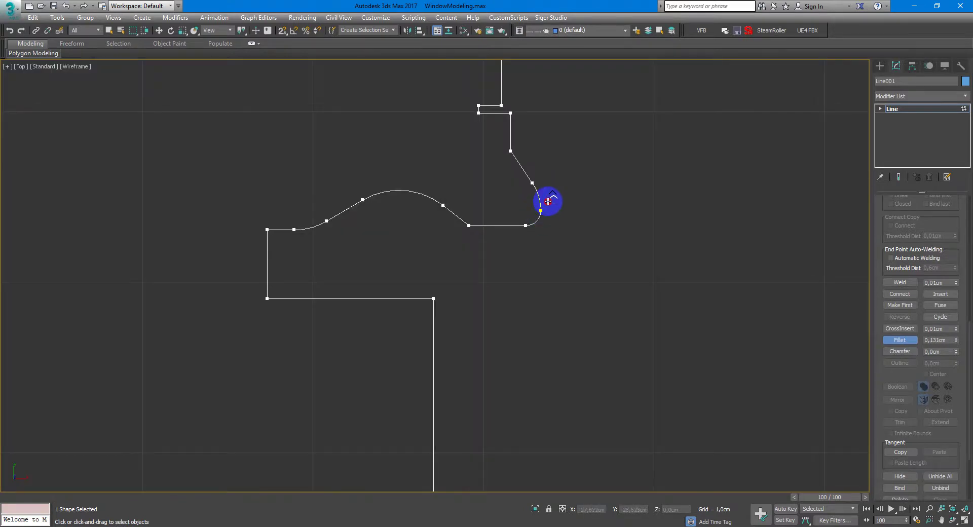
key("F3")
middle_click_drag(525, 182, 523, 242)
key("F3")
left_click_drag(510, 210, 509, 161)
Fillet the profile's top outer corner above part 303 790 and leave vertex editing.
key("F3")
scroll(528, 211, "down", 10)
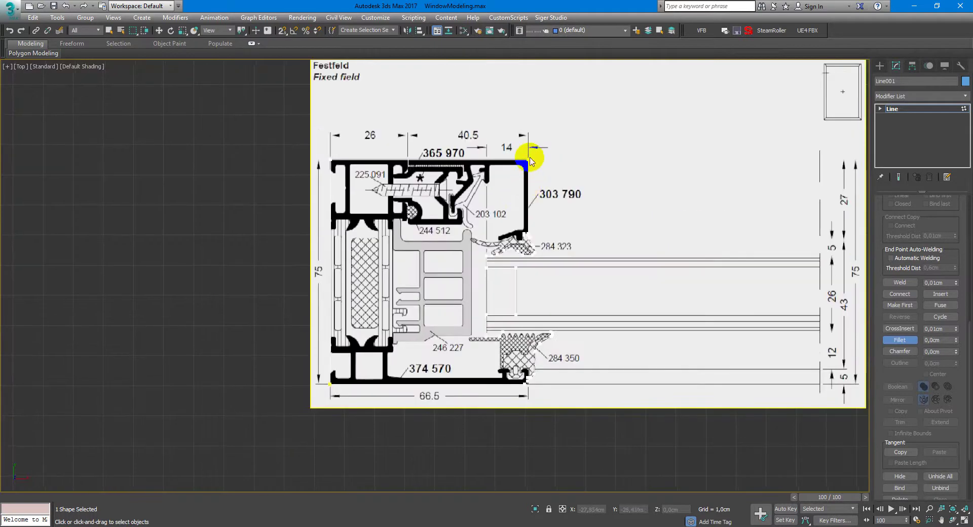
left_click_drag(533, 154, 539, 151)
key("1")
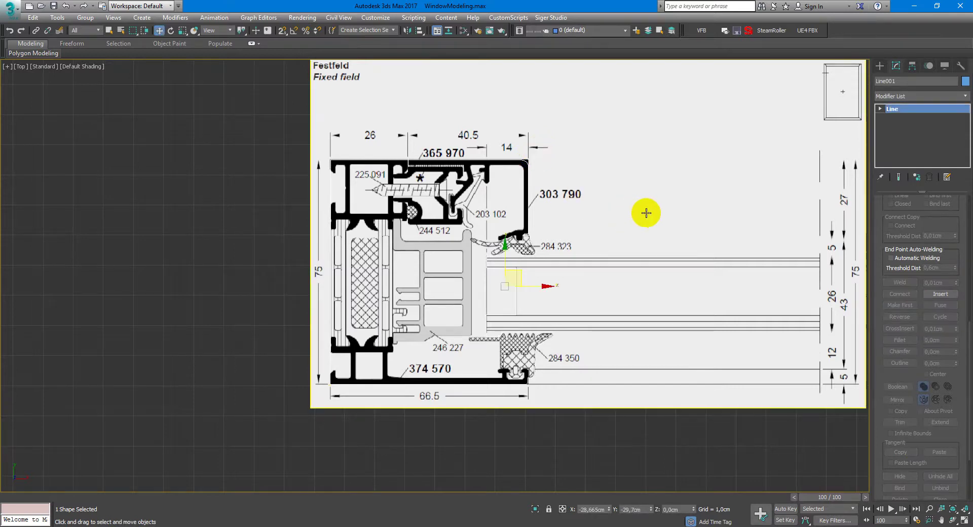
Select the swept window frame in a maximized Perspective view and examine the rounded profile at its lower corner.
middle_click_drag(664, 213, 542, 217)
key("alt+w")
key("alt+w")
scroll(750, 341, "up", 3)
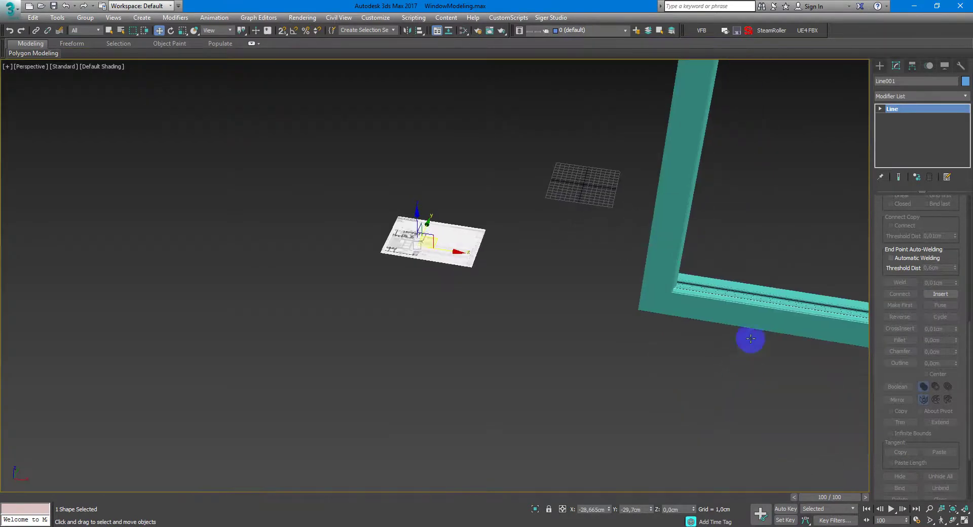
left_click(636, 304)
scroll(637, 304, "up", 5)
scroll(602, 288, "up", 3)
middle_click_drag(611, 263, 495, 274, "alt")
scroll(593, 260, "up", 2)
scroll(454, 294, "up", 4)
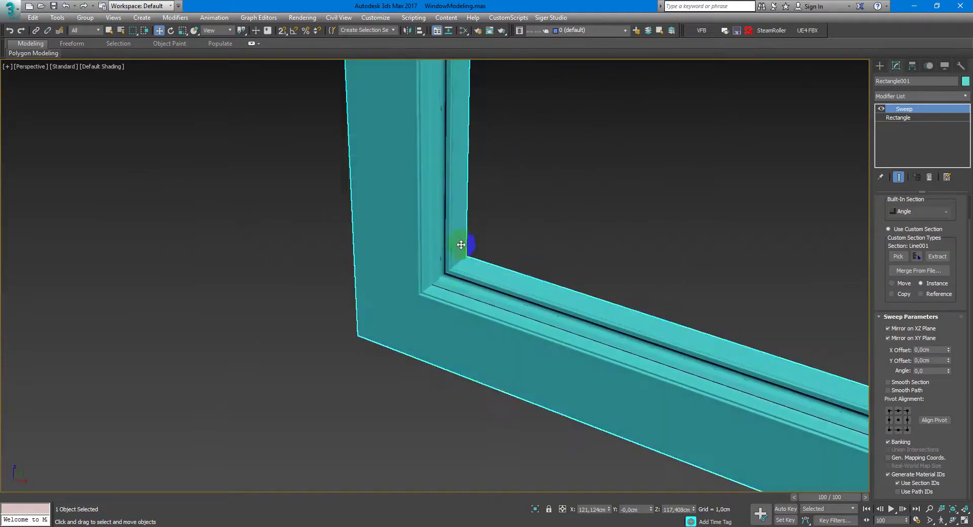
Turn off mirroring of the swept section on the XZ and XY planes.
scroll(477, 295, "down", 4)
left_click(900, 329)
left_click(899, 338)
scroll(632, 352, "down", 4)
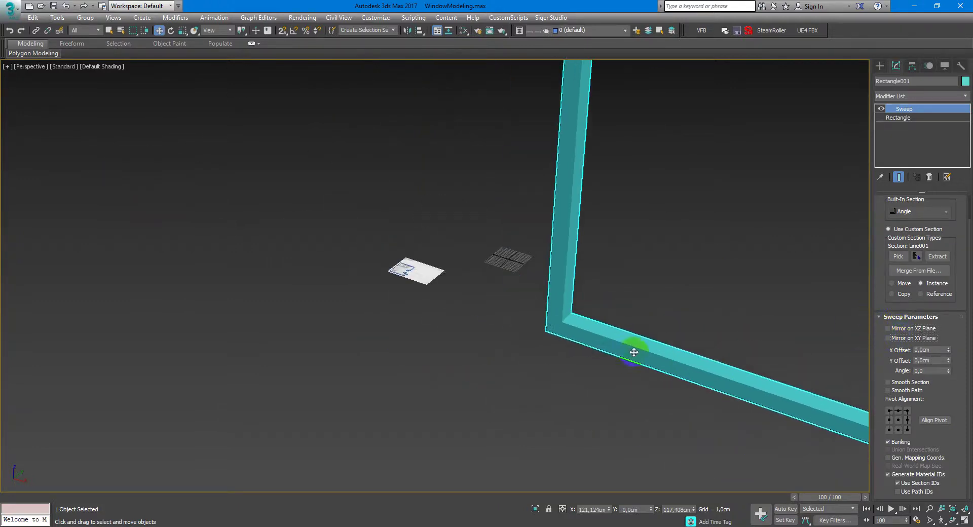
Turn on mirroring of the swept section on both the XZ and XY planes.
middle_click_drag(632, 352, 598, 259, "alt")
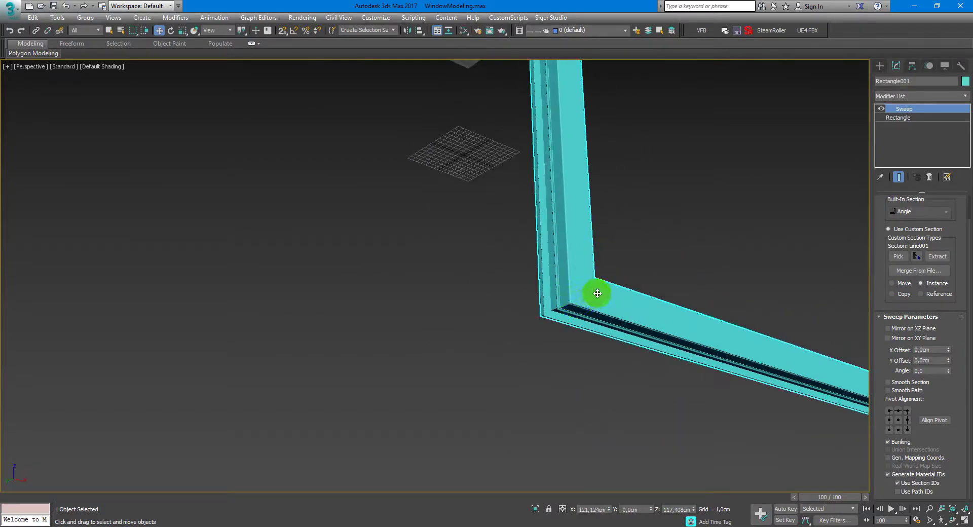
middle_click_drag(598, 293, 603, 277, "alt")
middle_click_drag(587, 140, 543, 248, "alt")
left_click(914, 327)
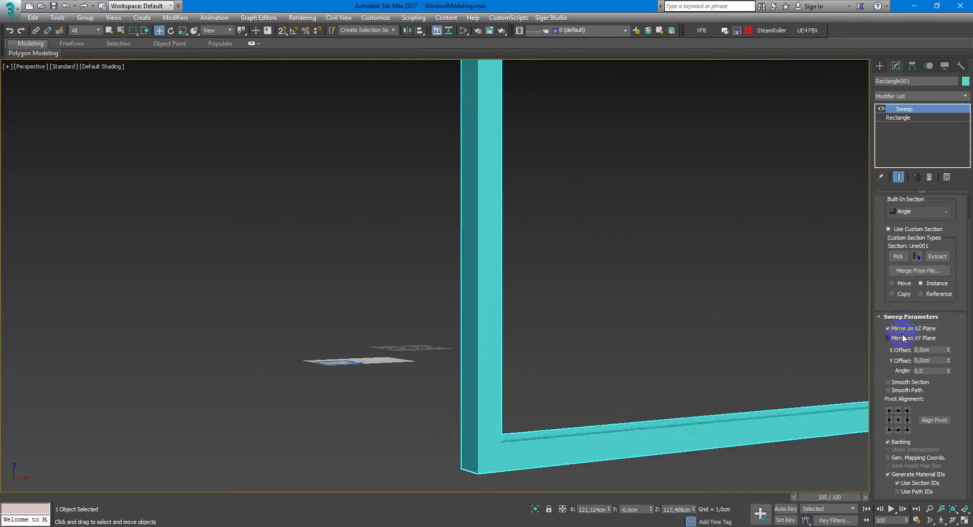
left_click(898, 340)
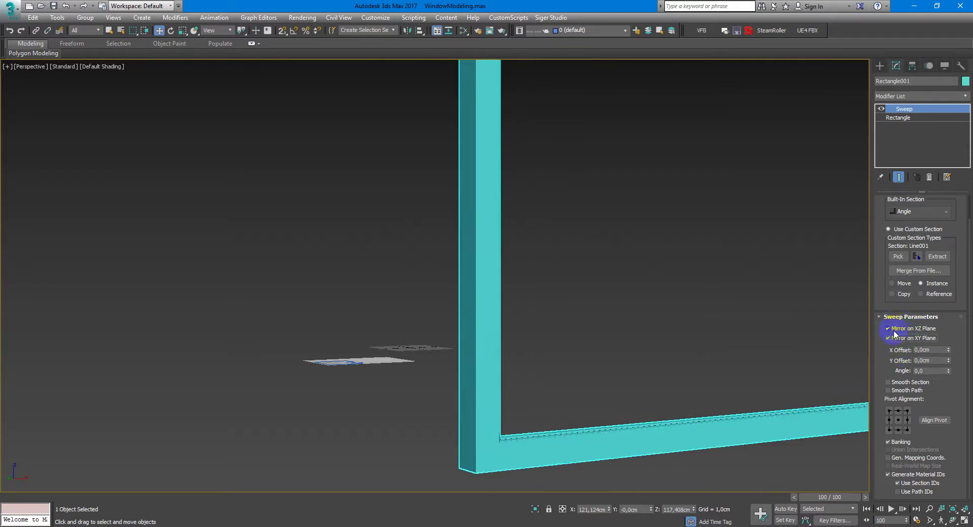
middle_click_drag(687, 319, 518, 237, "alt")
Create a Multi/Sub-Object material in the Slate Material Editor and set its number of sub-materials to 3.
key("m")
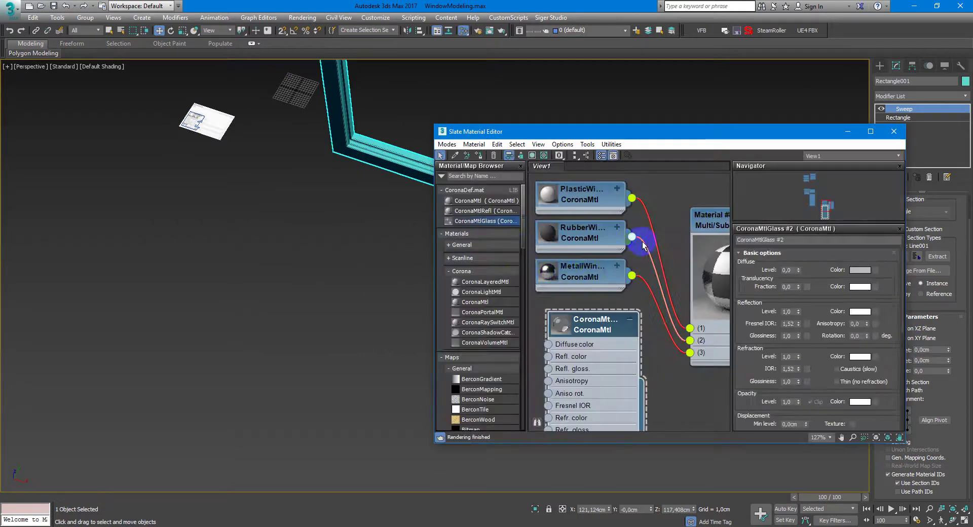
right_click(677, 227)
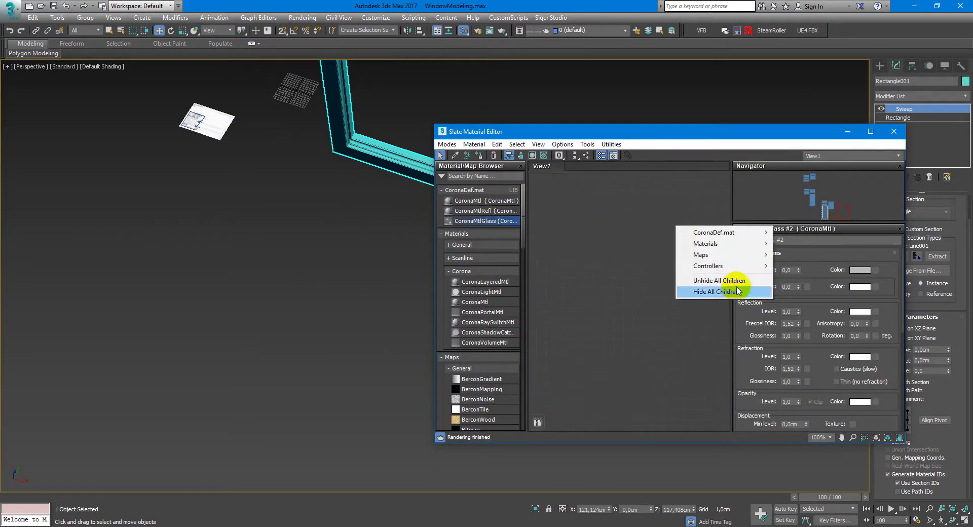
mouse_move(759, 237)
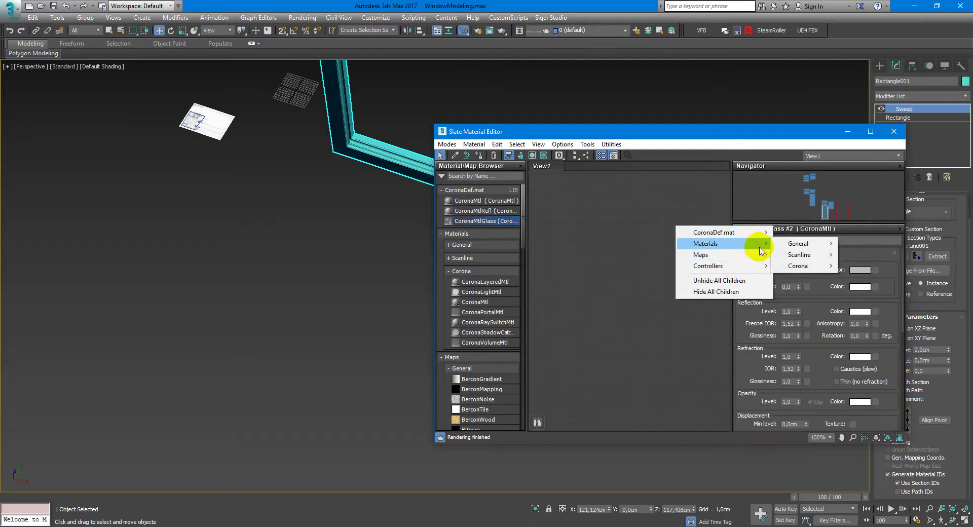
mouse_move(828, 250)
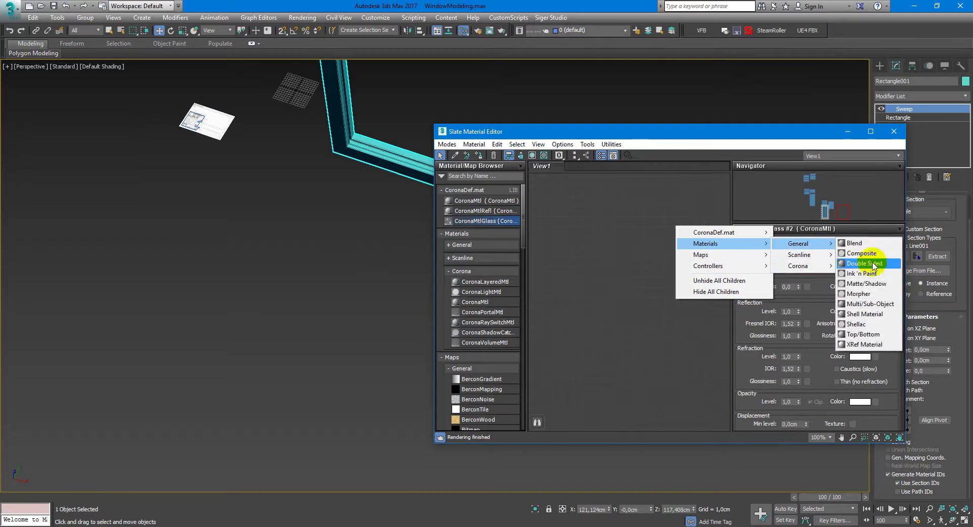
left_click(875, 305)
double_click(674, 241)
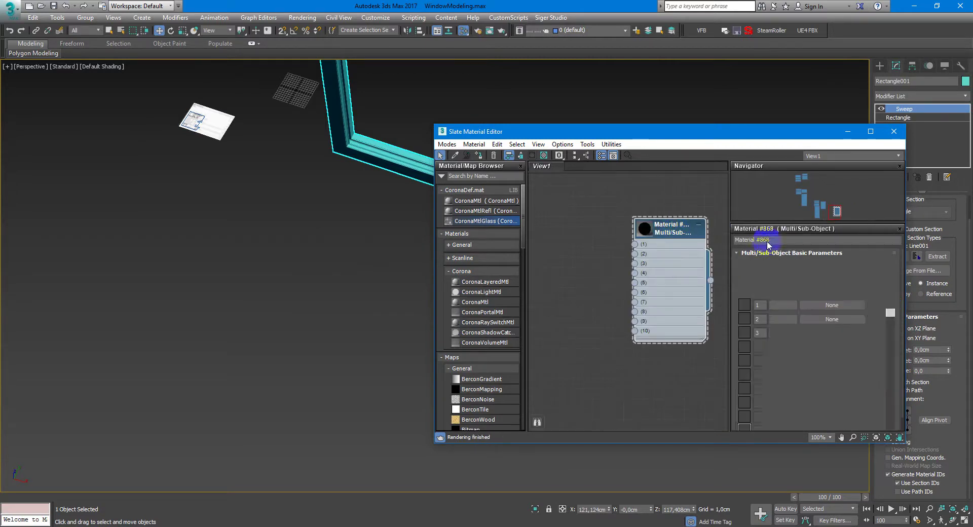
left_click(778, 269)
type("3")
left_click(725, 289)
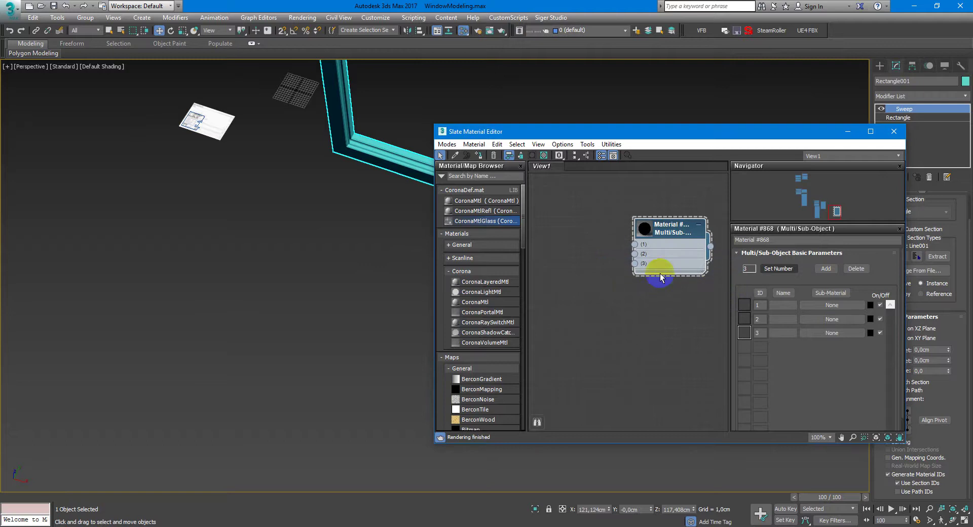
Add three CoronaMtl materials and connect them to slots 1, 2 and 3 of the Multi/Sub-Object material.
left_click_drag(674, 246, 689, 248)
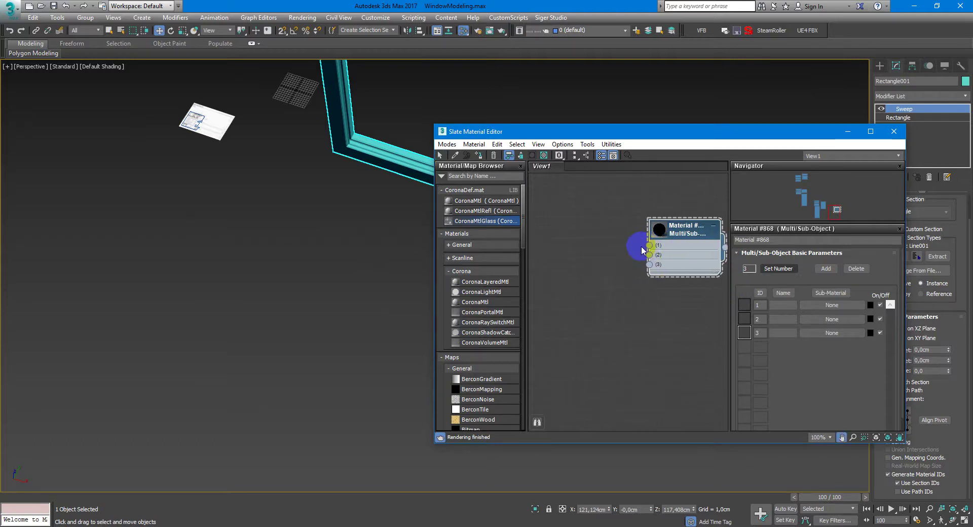
mouse_move(469, 302)
left_mouse_down()
mouse_move(592, 252)
mouse_move(590, 208)
left_mouse_up()
left_click(621, 235)
left_click_drag(591, 208, 591, 278, "shift")
double_click(594, 206)
left_click(595, 244)
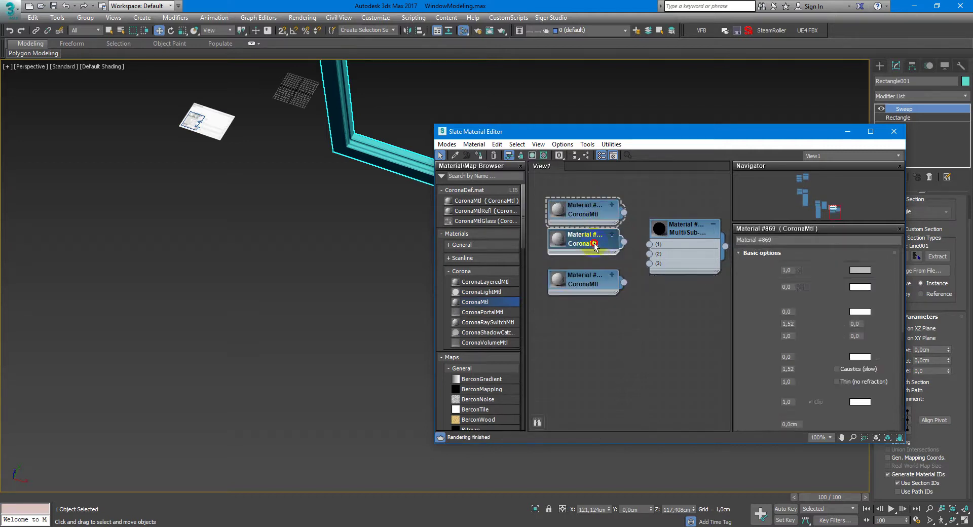
left_click_drag(594, 244, 585, 253)
left_click_drag(588, 207, 654, 254)
left_click_drag(624, 282, 650, 263)
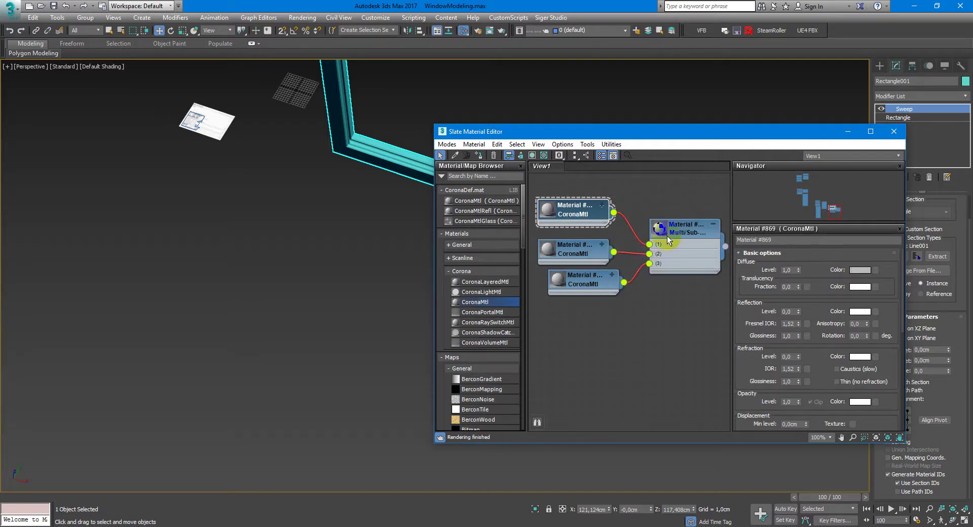
Name the material in slot 1 Plastic and the one in slot 2 Rubber.
left_click(803, 239)
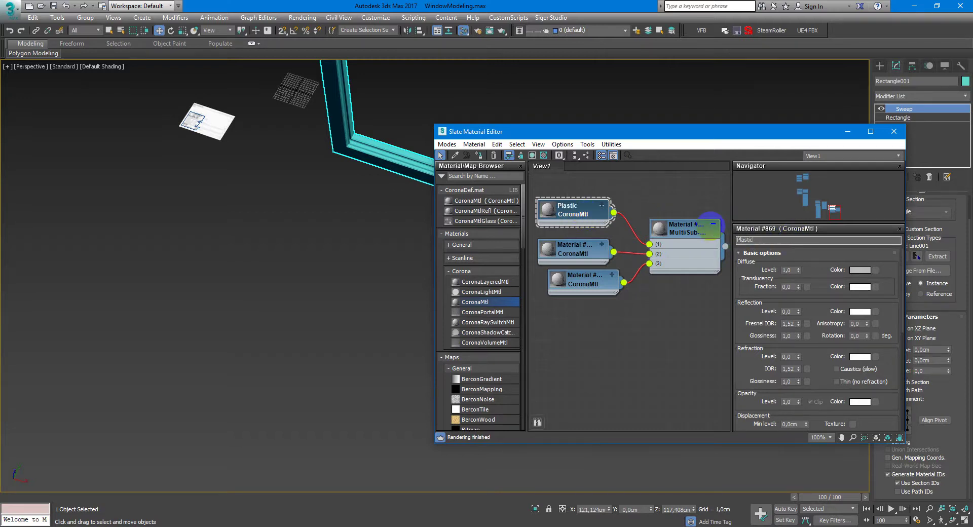
left_click(572, 250)
left_click(801, 239)
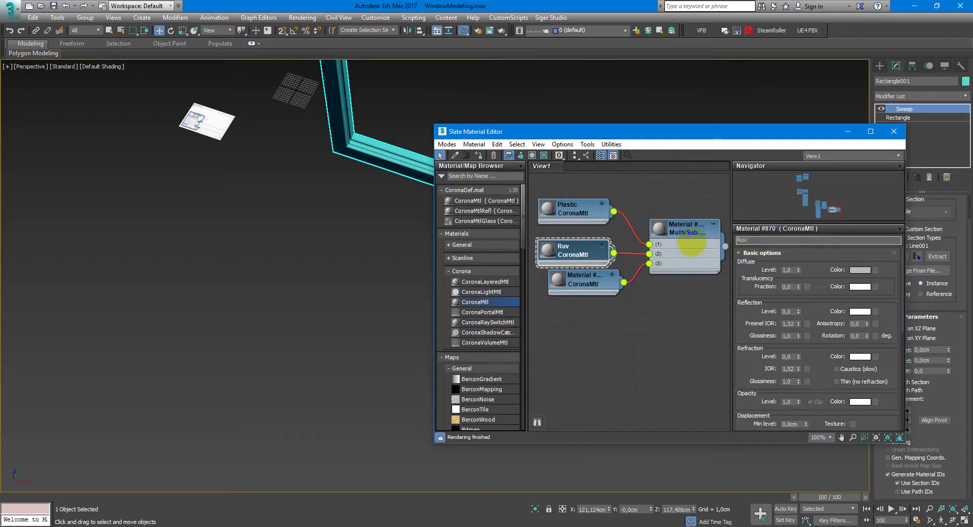
Name the third material Metall and set diffuse level 0,0, reflection level 1,0, Fresnel IOR 10,0 and reflection glossiness 0,78.
left_click(583, 279)
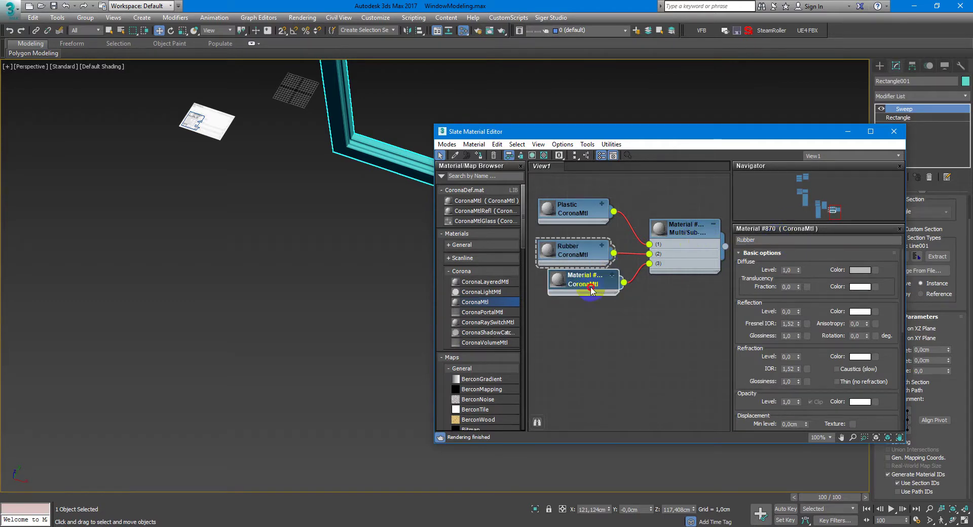
left_click(766, 239)
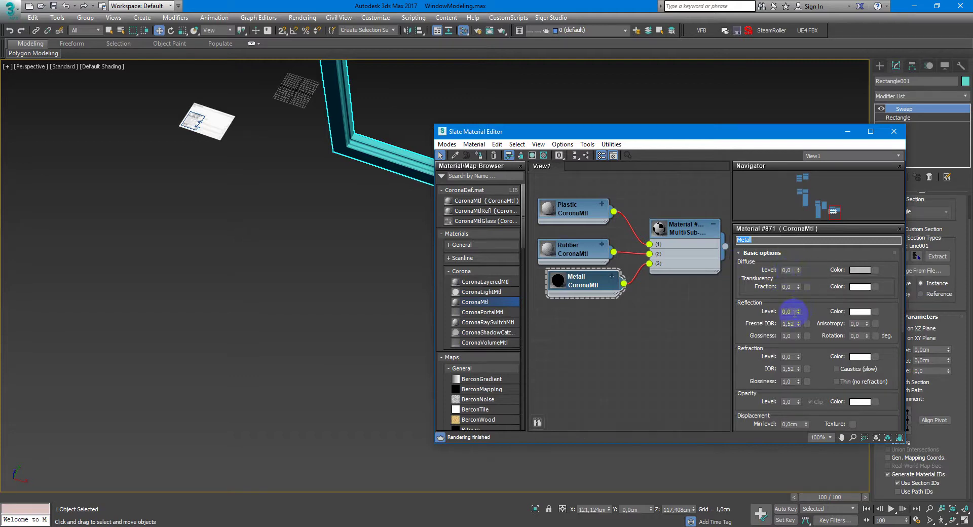
left_click_drag(798, 311, 777, 119)
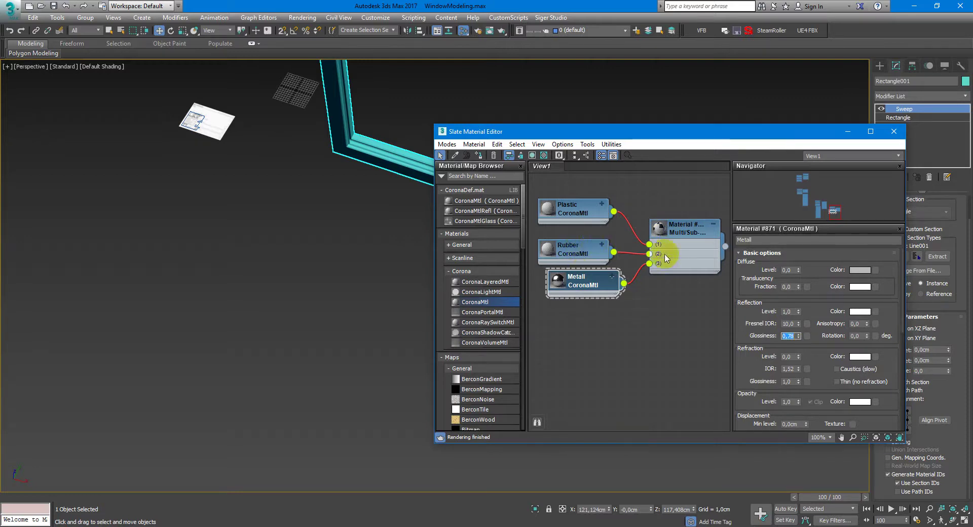
Give Rubber a near-black diffuse color with value 14, reflection level 1,0 and reflection glossiness 0,3.
left_click(576, 242)
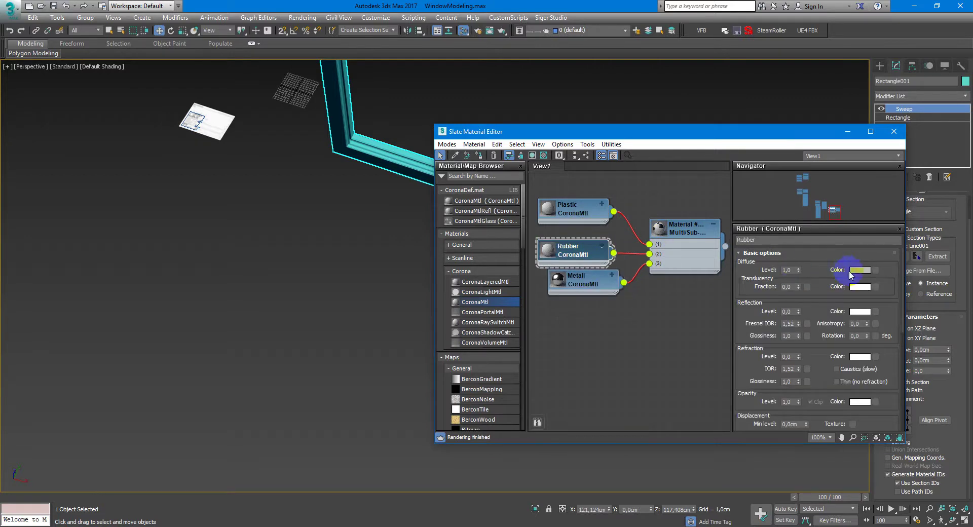
left_click(856, 270)
left_click(328, 119)
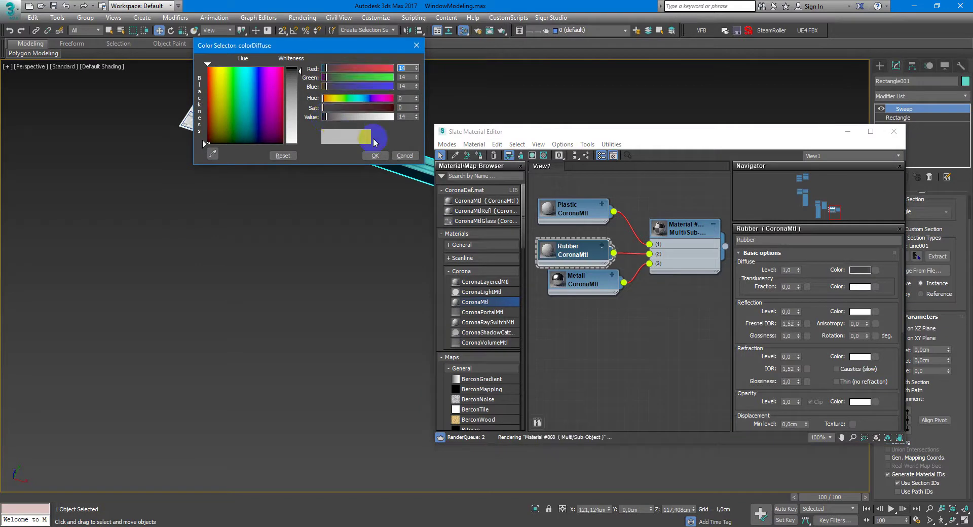
left_click(375, 156)
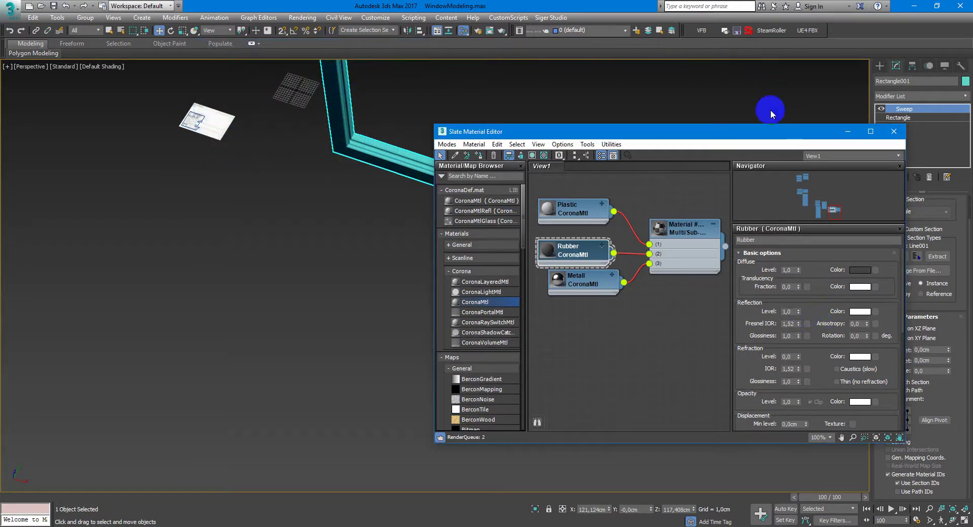
type("0,3")
key("Return")
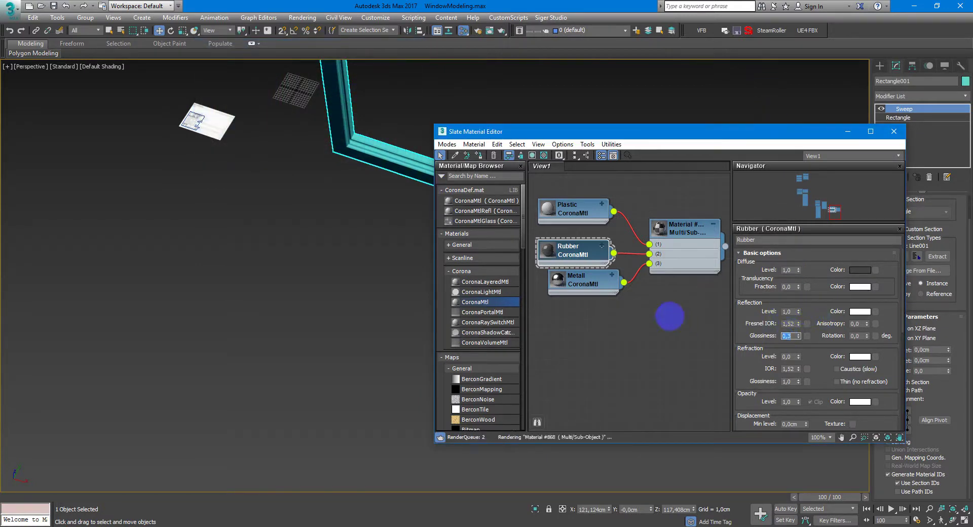
Give Plastic a light grey diffuse color with value 199, reflection level 1,0 and reflection glossiness 0,72.
double_click(576, 204)
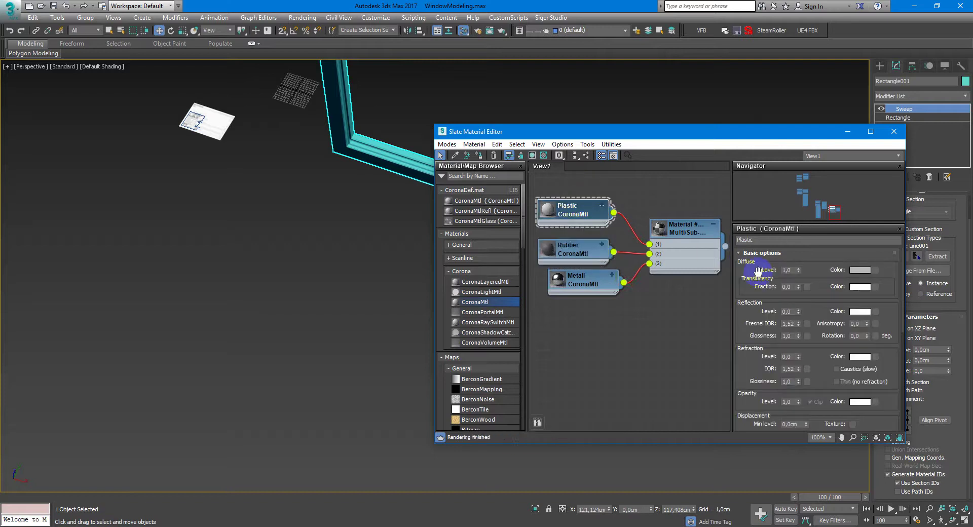
left_click(860, 272)
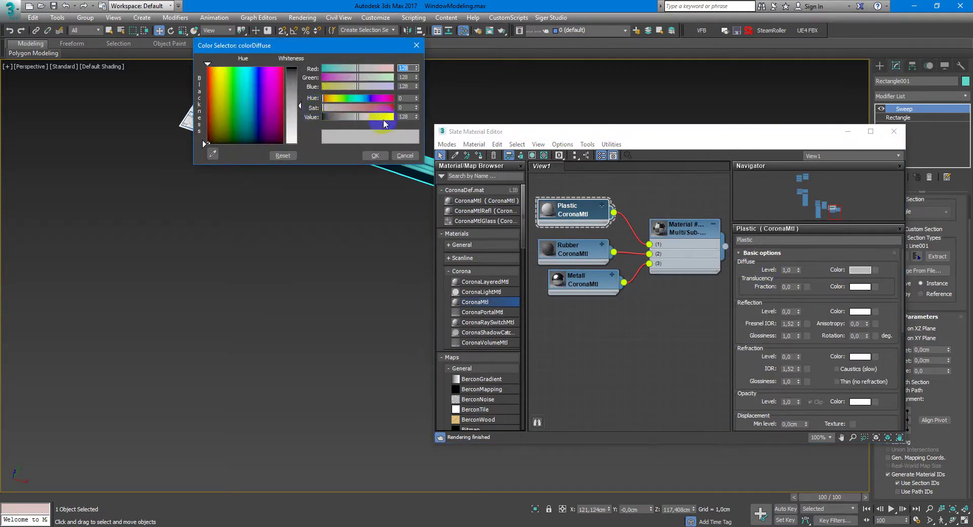
left_click_drag(384, 124, 380, 120)
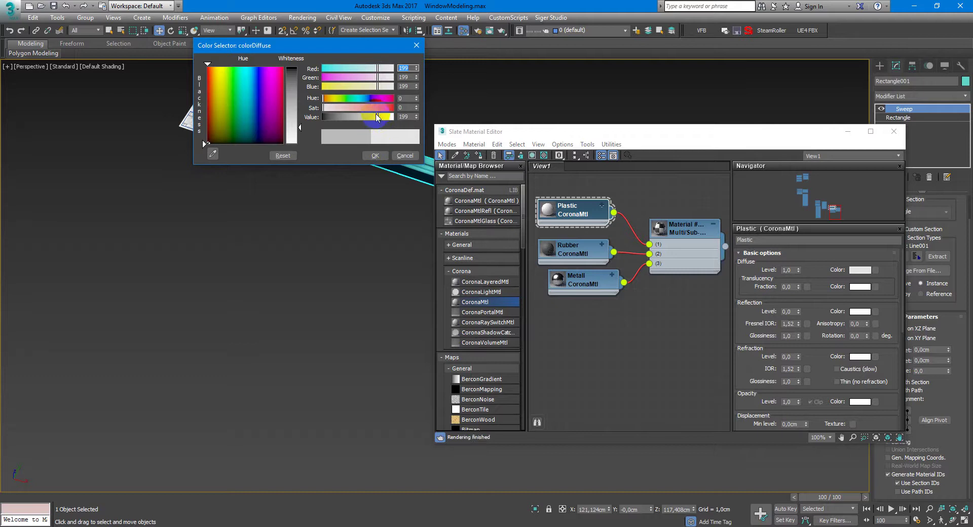
left_click(374, 156)
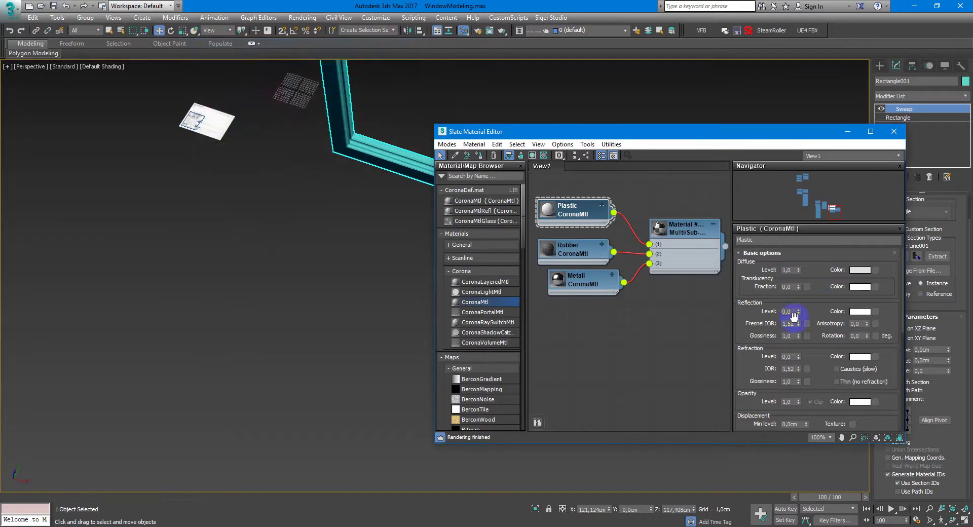
left_click_drag(807, 242, 775, 98)
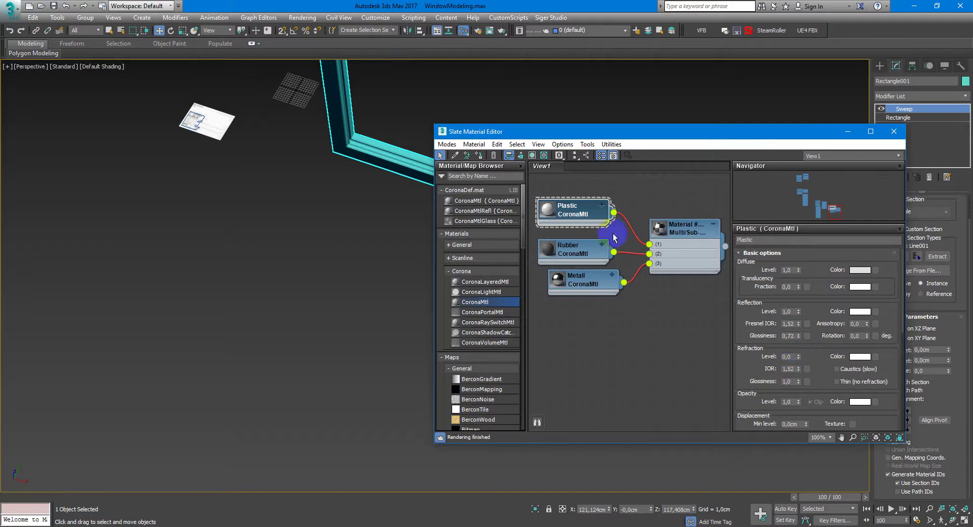
Assign the Multi/Sub-Object material to the selected window frame and close the material editor.
double_click(696, 232)
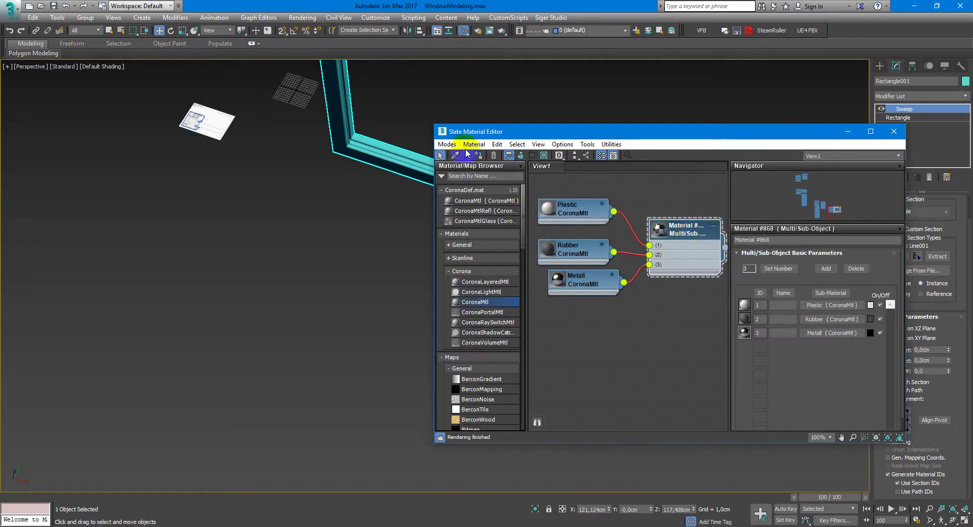
left_click(478, 156)
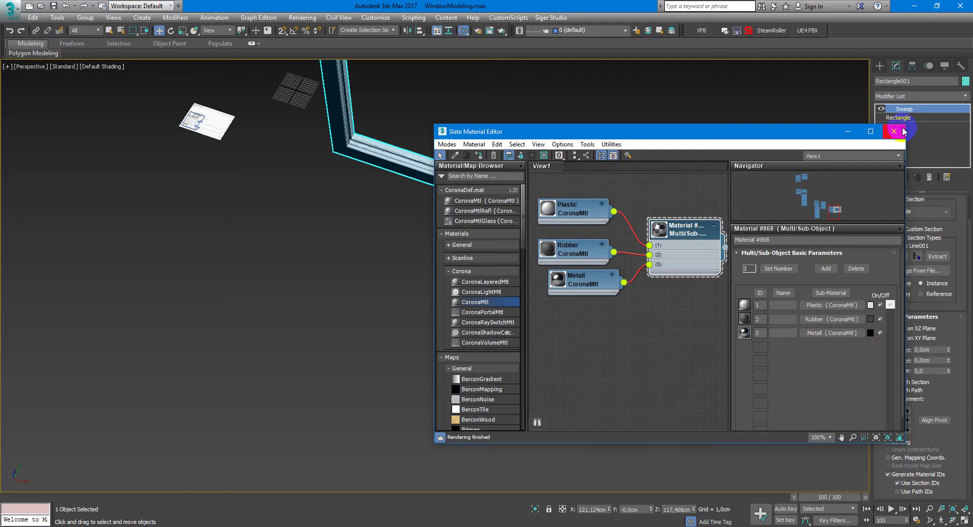
left_click(901, 132)
Select the traced section spline Line001 and show it in a maximized Top view.
scroll(413, 143, "up", 2)
scroll(323, 199, "up", 4)
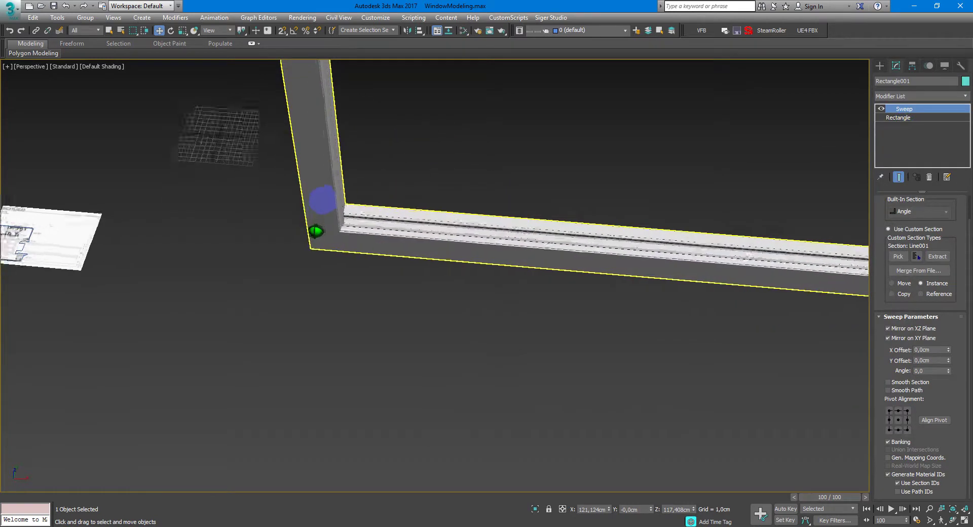
scroll(329, 196, "up", 2)
scroll(417, 233, "down", 4)
middle_click_drag(415, 229, 485, 220)
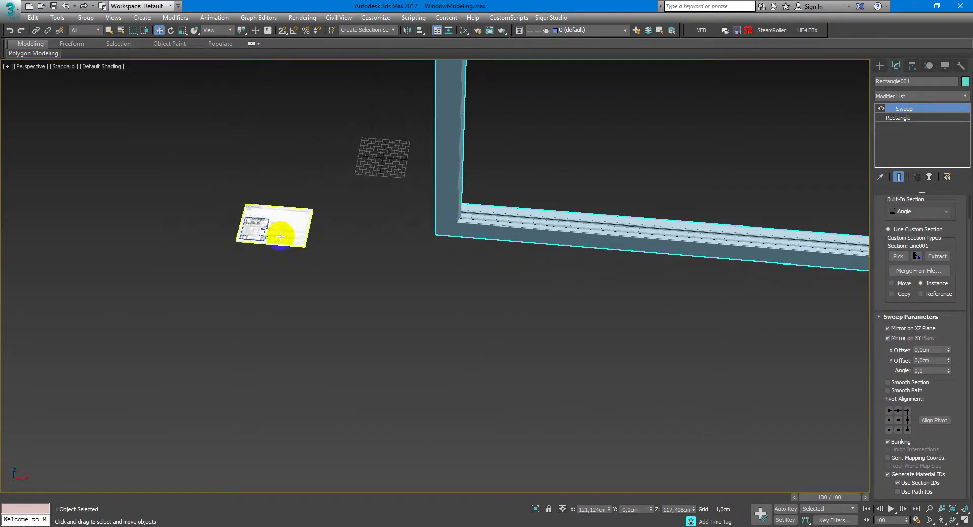
left_click(265, 228)
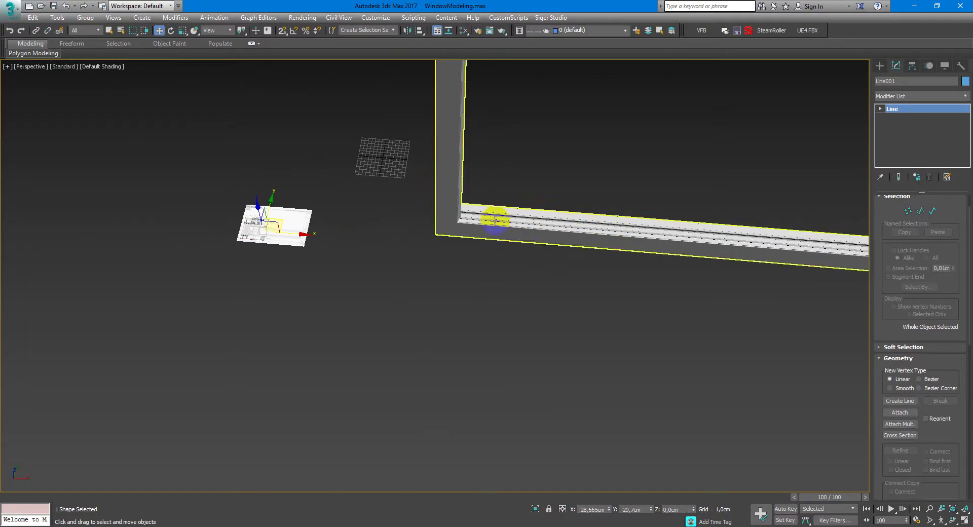
key("alt+w")
middle_click(312, 172)
key("alt+w")
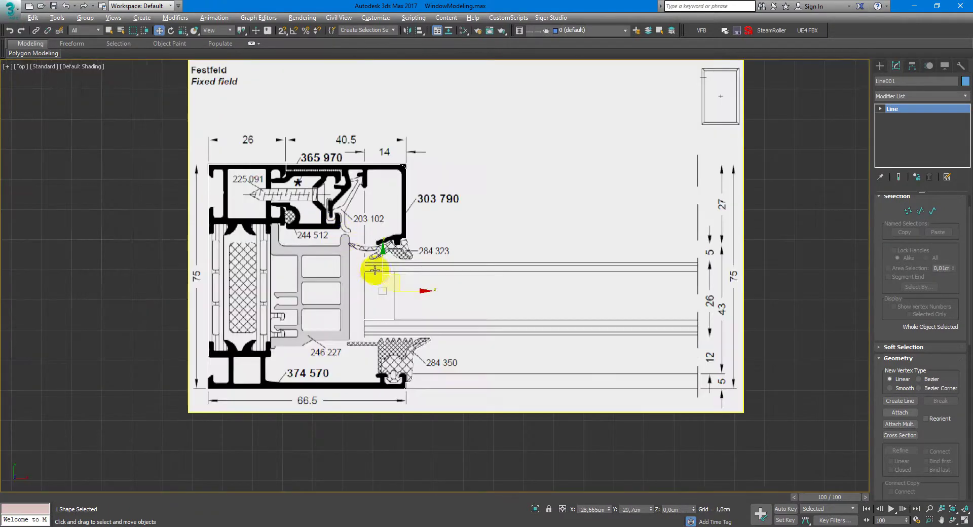
key("F3")
middle_click_drag(425, 236, 447, 213)
key("F3")
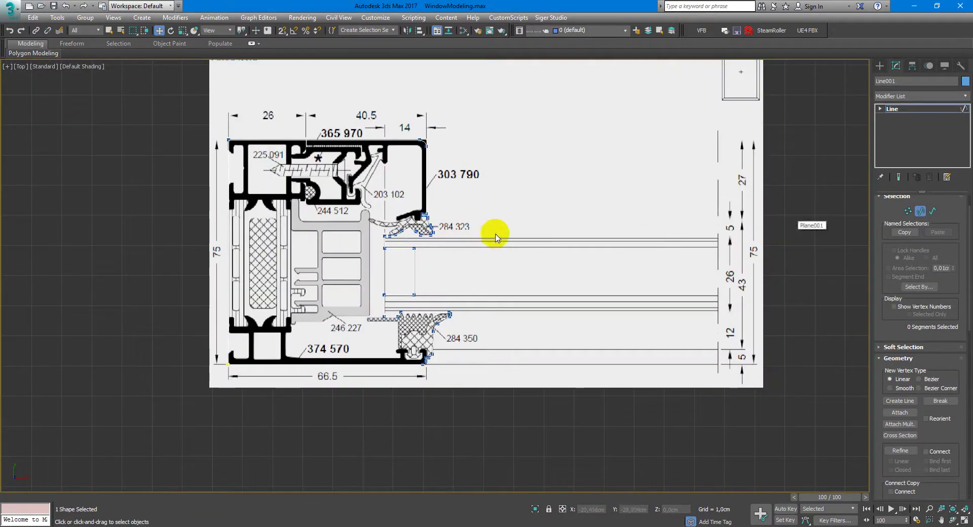
Assign material ID 2 to the Line001 segments that trace the lower rubber gasket 284 350 and upper rubber gasket 284 323.
left_click(921, 210)
key("F3")
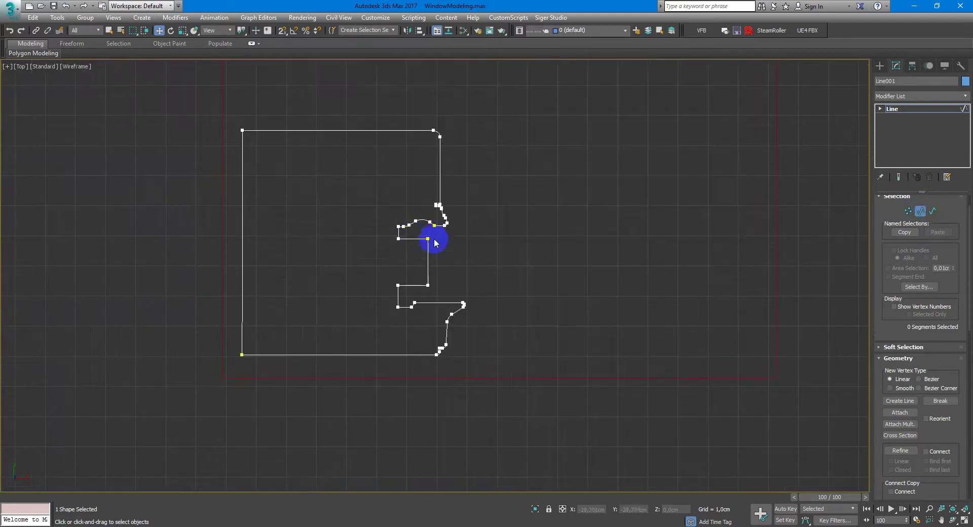
scroll(438, 264, "up", 2)
key("F3")
scroll(475, 352, "up", 3)
key("F3")
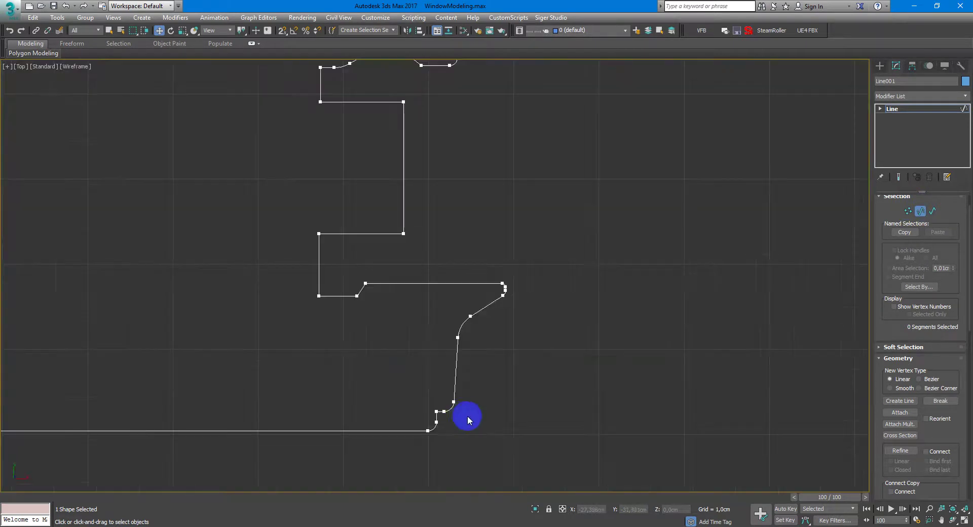
left_click_drag(467, 419, 443, 374)
left_click_drag(555, 345, 358, 259, "ctrl")
middle_click_drag(396, 220, 399, 352)
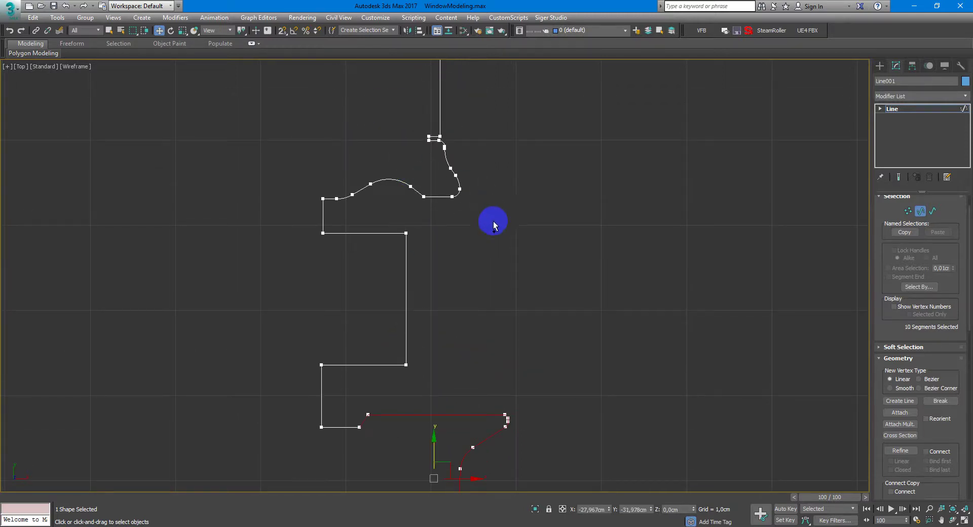
left_click_drag(492, 220, 360, 144, "ctrl")
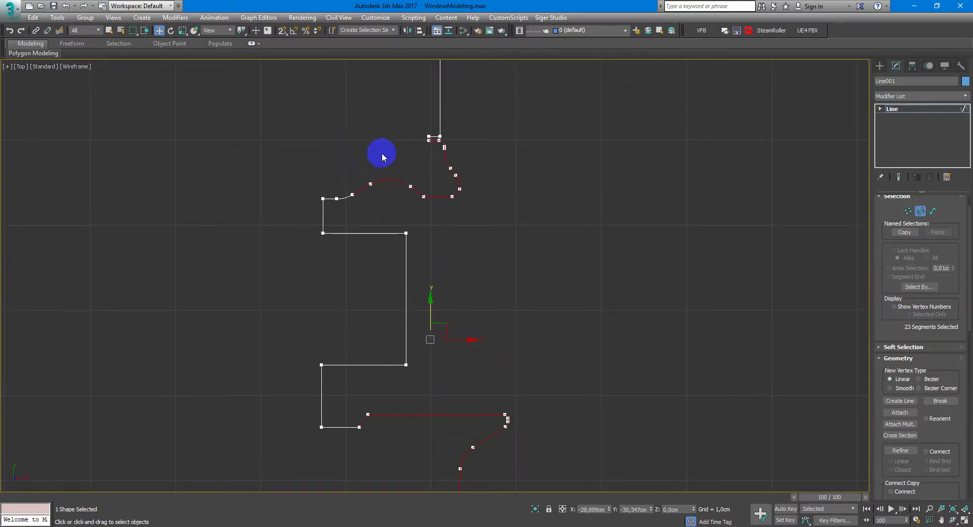
scroll(382, 154, "up", 3)
left_click_drag(342, 258, 282, 195, "ctrl")
scroll(376, 213, "down", 2)
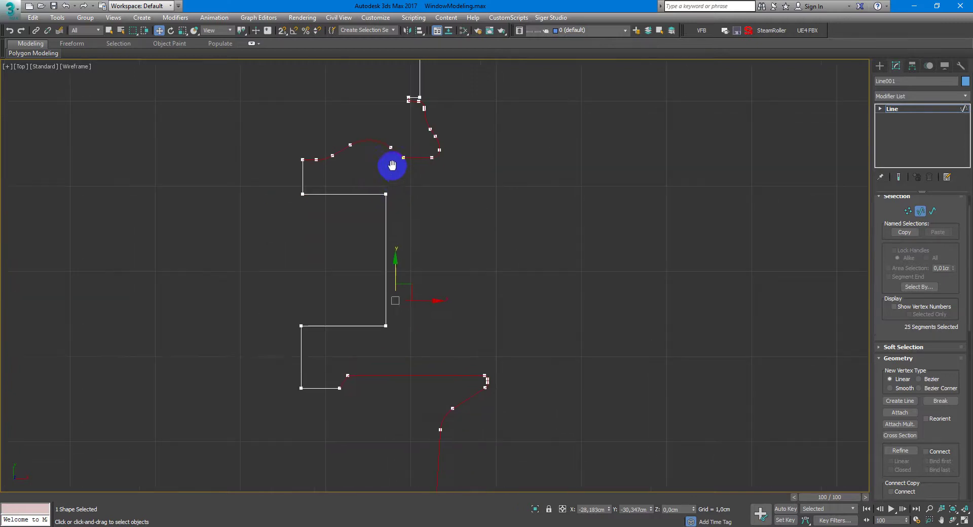
key("F3")
scroll(926, 423, "down", 5)
scroll(927, 423, "down", 5)
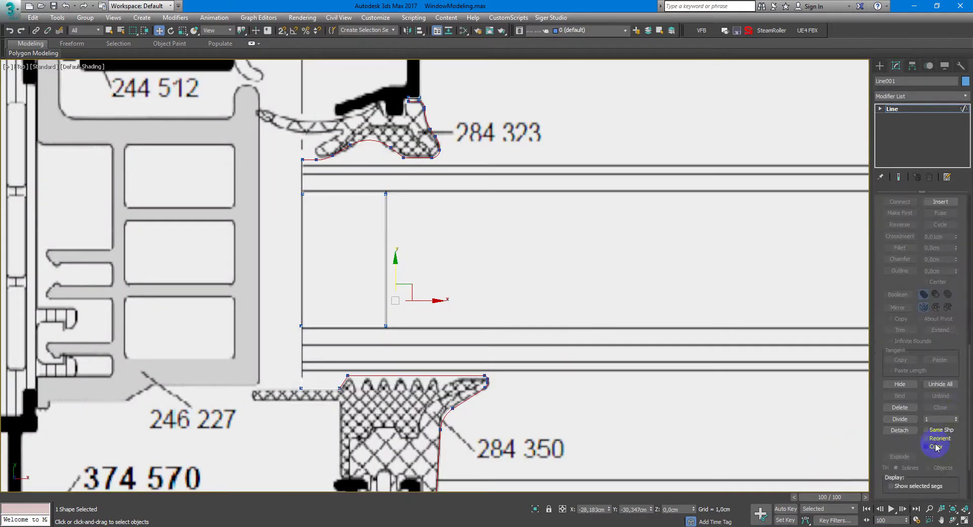
scroll(943, 449, "down", 2)
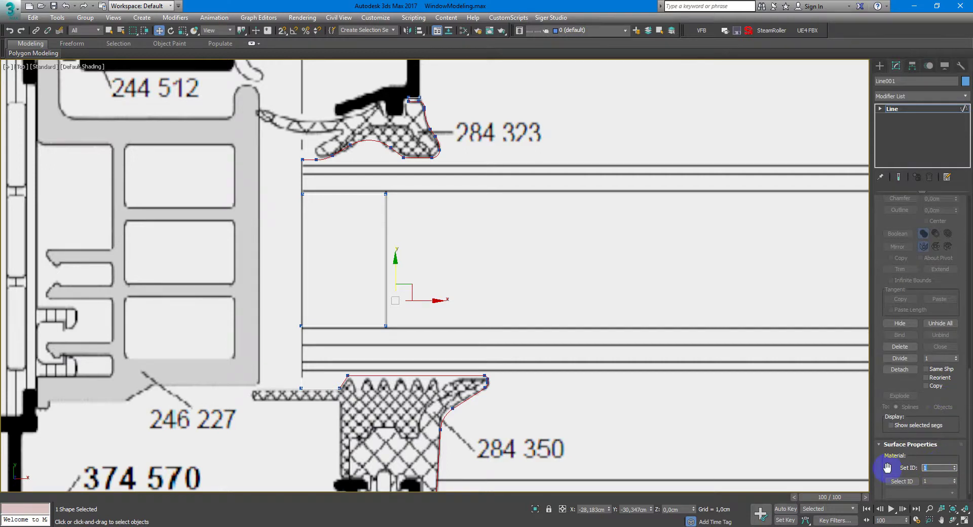
scroll(406, 289, "down", 4)
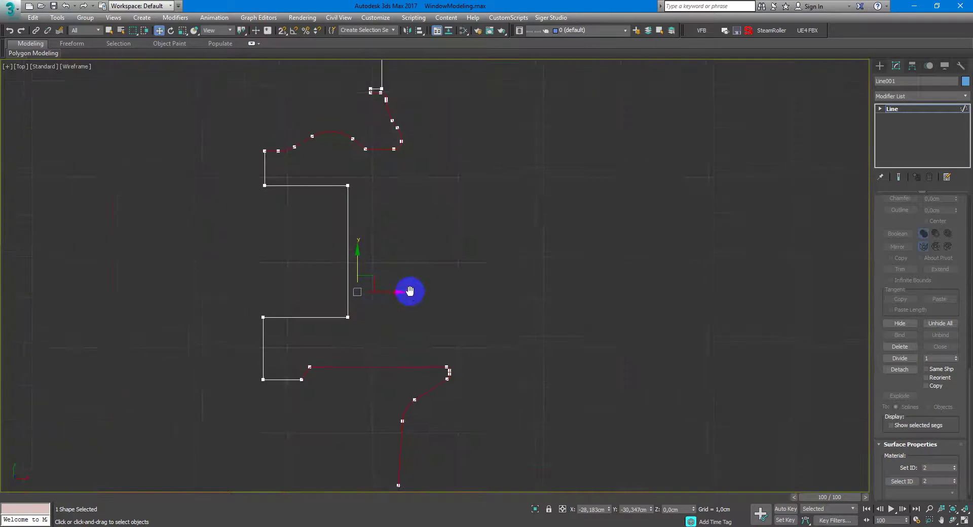
Assign material ID 3 to the three spacer segments between the glass panes and leave segment editing.
middle_click_drag(452, 312, 406, 284)
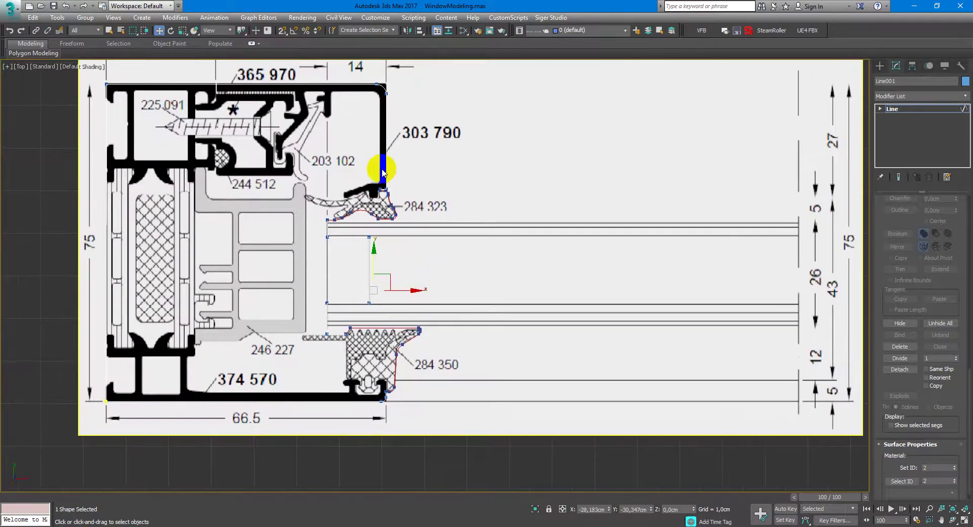
key("F3")
left_click_drag(383, 297, 360, 234)
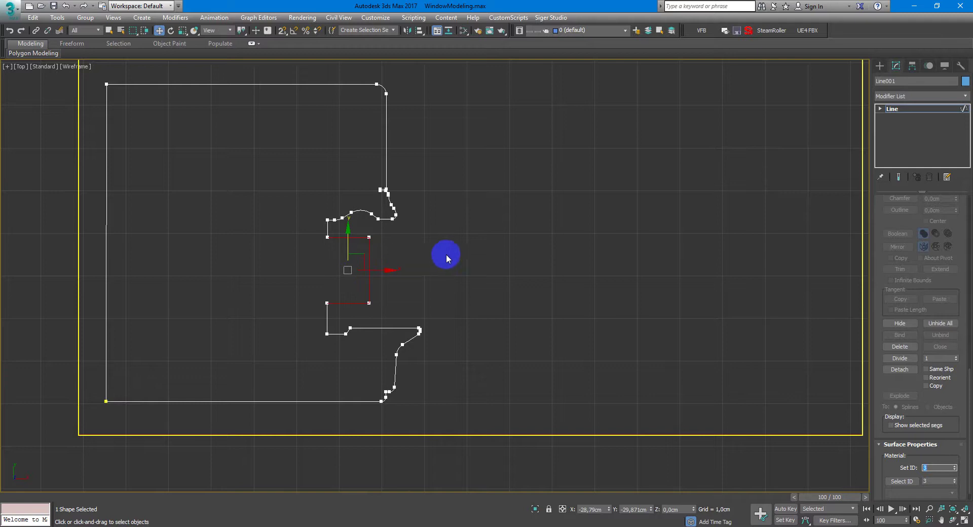
middle_click_drag(486, 248, 455, 251)
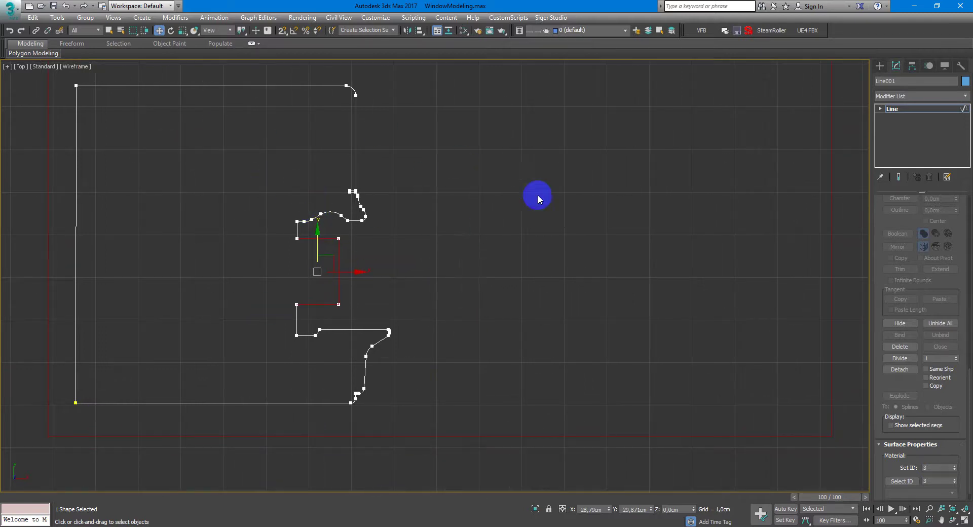
left_click(929, 108)
Examine the material zones along the swept window frame's lower corner in a maximized Perspective view.
scroll(710, 237, "down", 3)
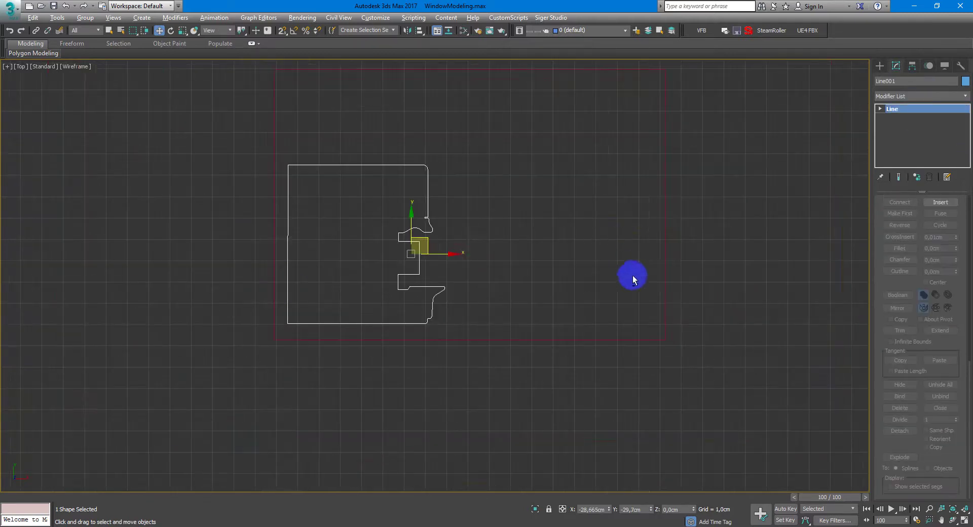
key("alt+w")
key("alt+w")
left_click(572, 244)
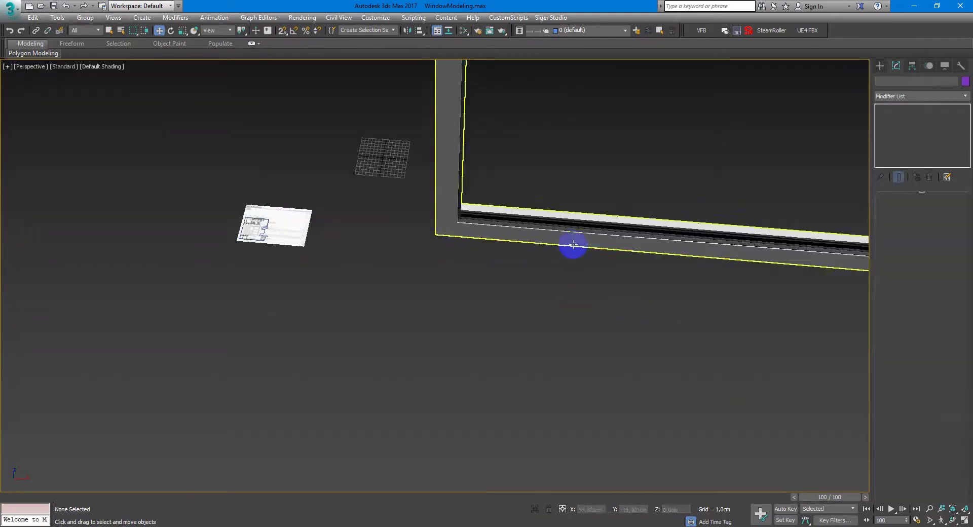
middle_click_drag(629, 242, 530, 262)
middle_click_drag(530, 261, 638, 234, "alt")
scroll(445, 265, "up", 3)
scroll(445, 265, "down", 2)
left_click(542, 213)
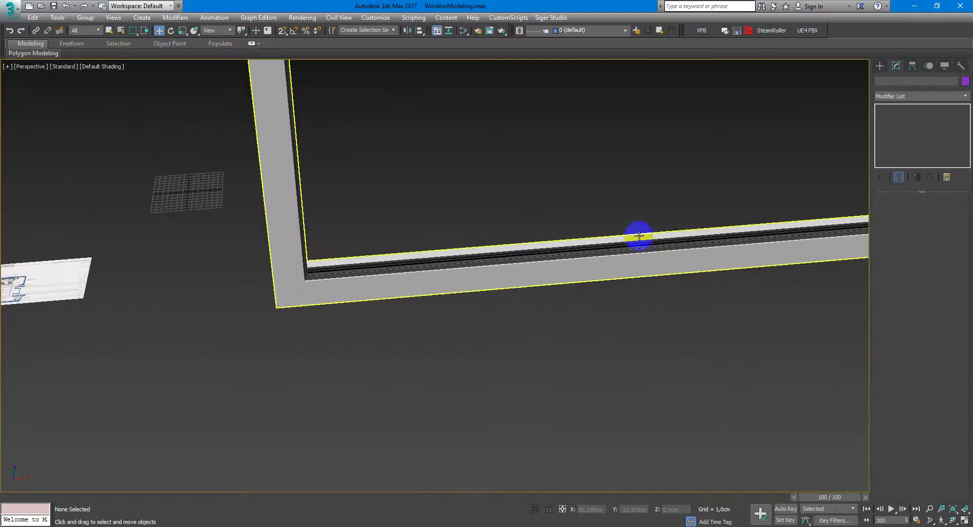
key("alt+w")
left_click(203, 112)
key("alt+w")
key("z")
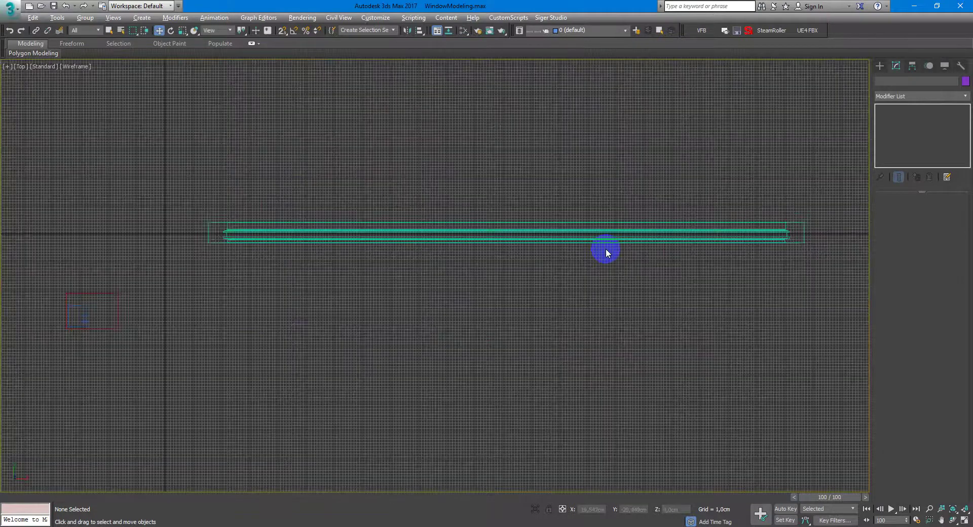
key("alt+w")
left_click(667, 380)
key("alt+w")
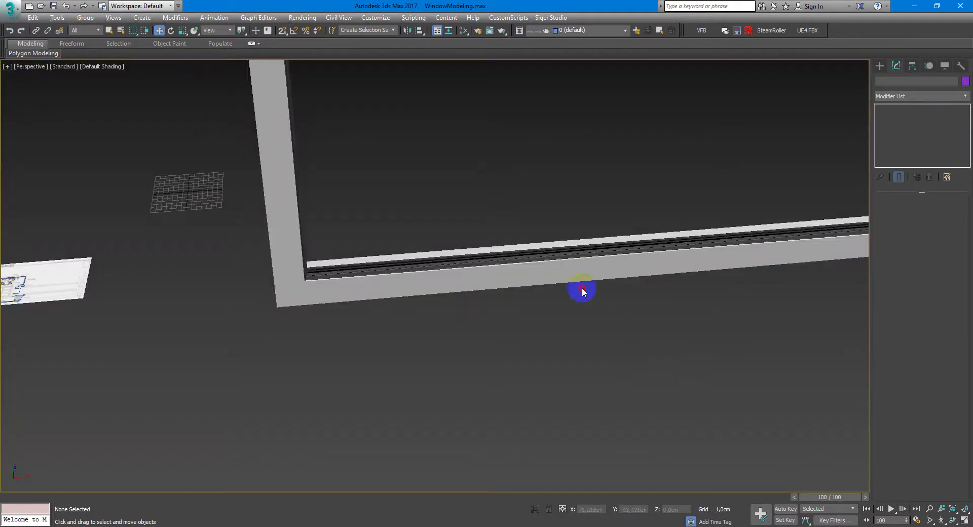
Clone the window frame in place as an independent copy and remove the Sweep modifier from the clone.
left_click(583, 290)
middle_click_drag(589, 309, 586, 291, "alt")
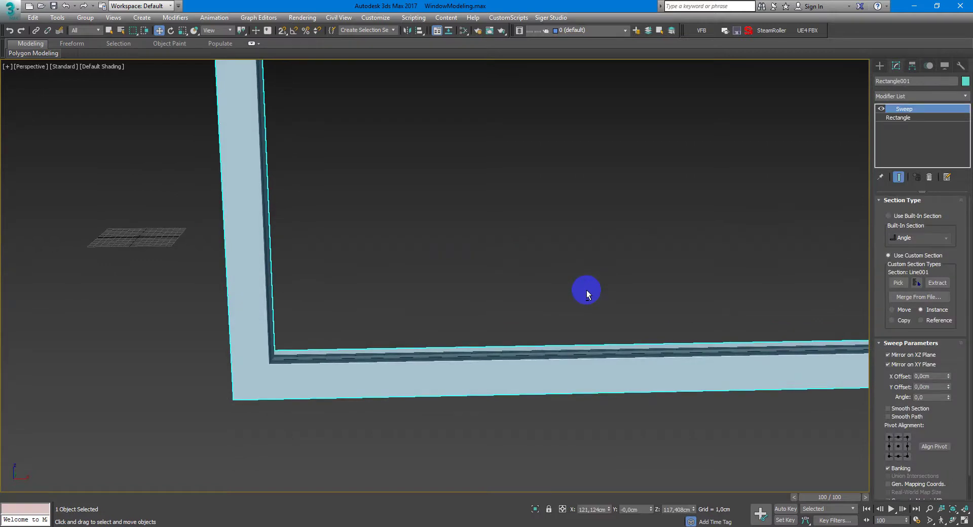
key("ctrl+v")
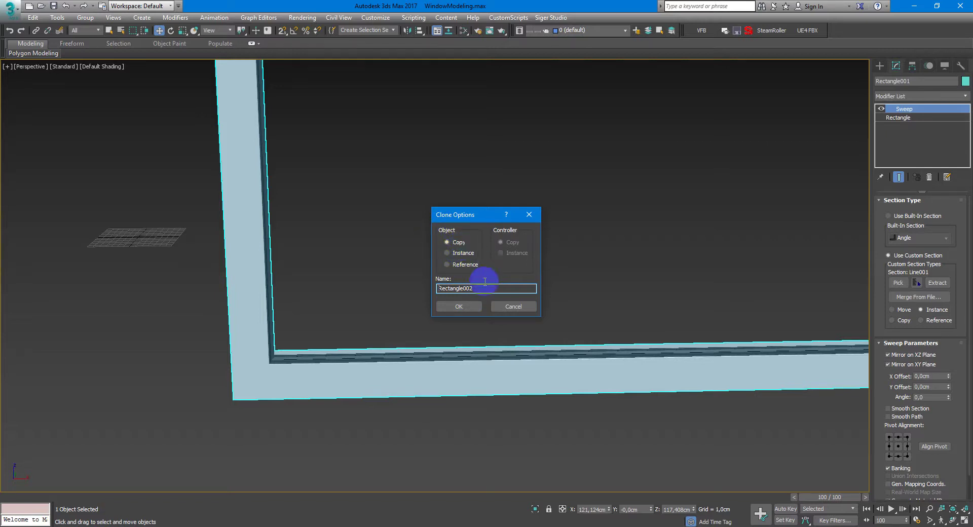
left_click(467, 310)
left_click(929, 178)
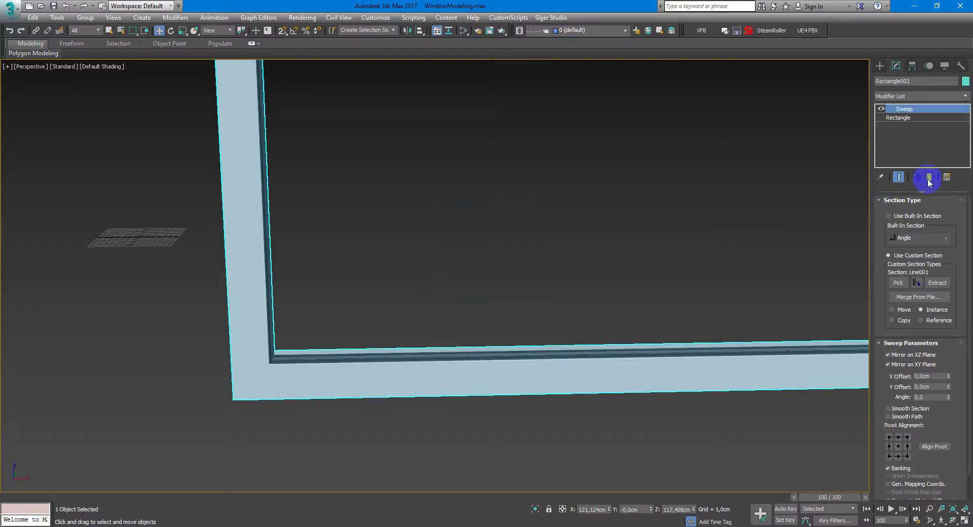
left_click(932, 117)
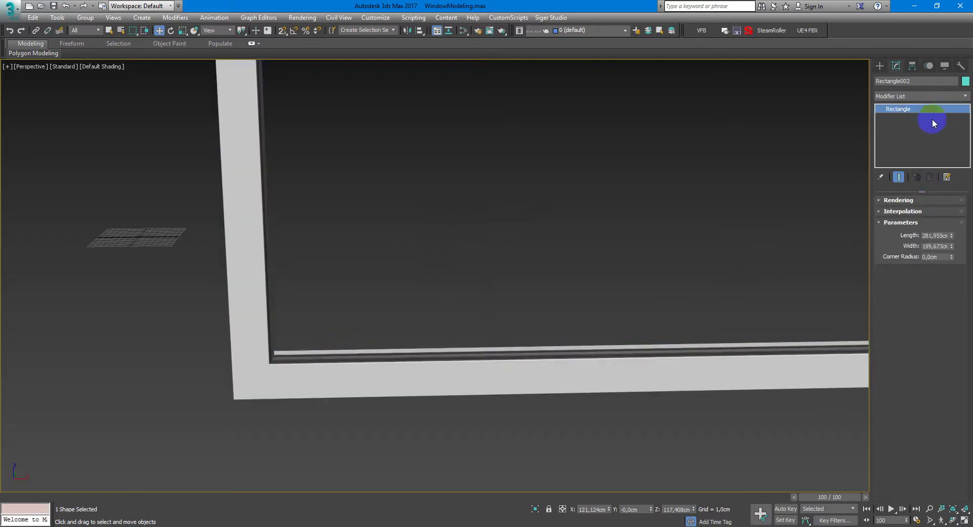
Turn the cloned rectangle into a solid glass pane by adding Edit Poly and Shell modifiers.
left_click(963, 98)
key("e")
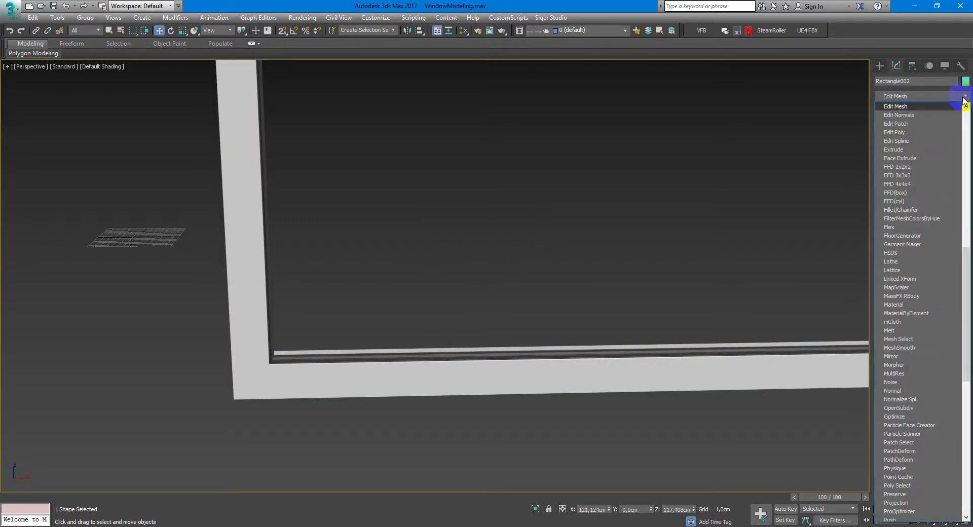
left_click(934, 125)
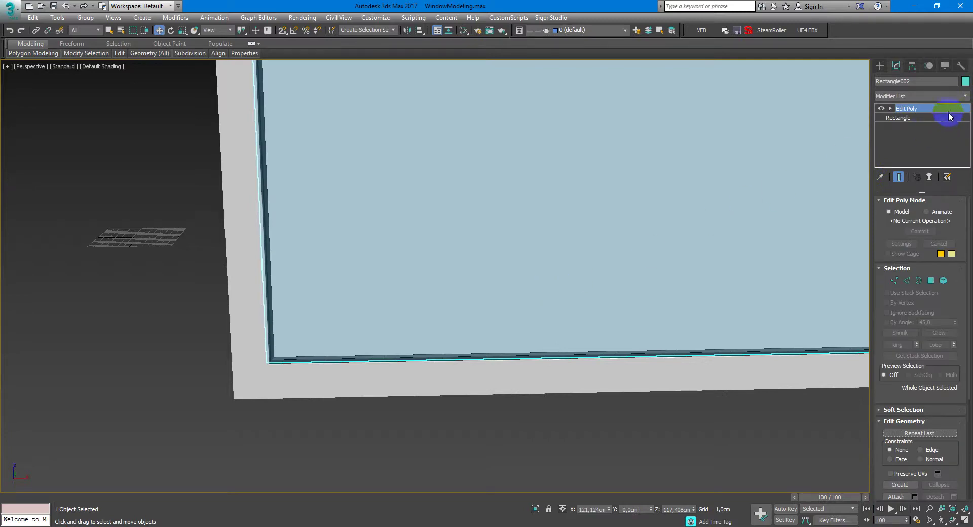
left_click(964, 97)
type("sh")
key("Return")
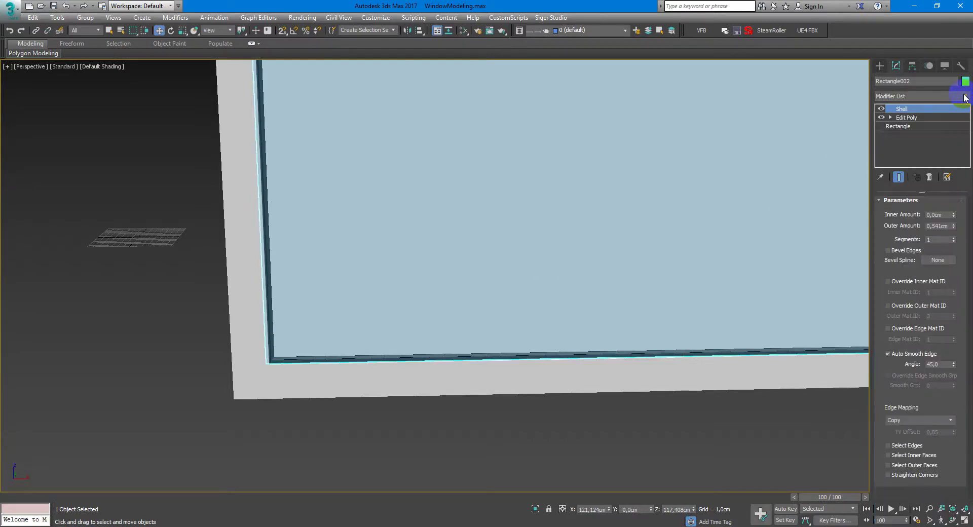
Move the glass pane along Y in the Top view to about -0,98 cm, between the spacer's lower edge and the lower gasket.
middle_click_drag(697, 136, 528, 158)
key("alt+w")
middle_click(250, 165)
key("alt+w")
key("z")
middle_click_drag(219, 268, 484, 228)
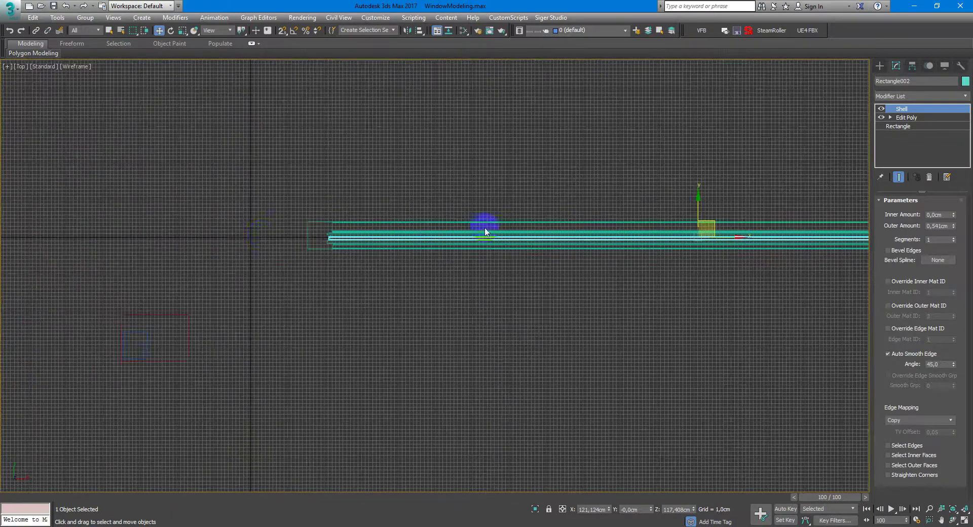
middle_click_drag(411, 235, 560, 236)
scroll(560, 236, "up", 3)
scroll(560, 236, "up", 3)
scroll(211, 223, "up", 2)
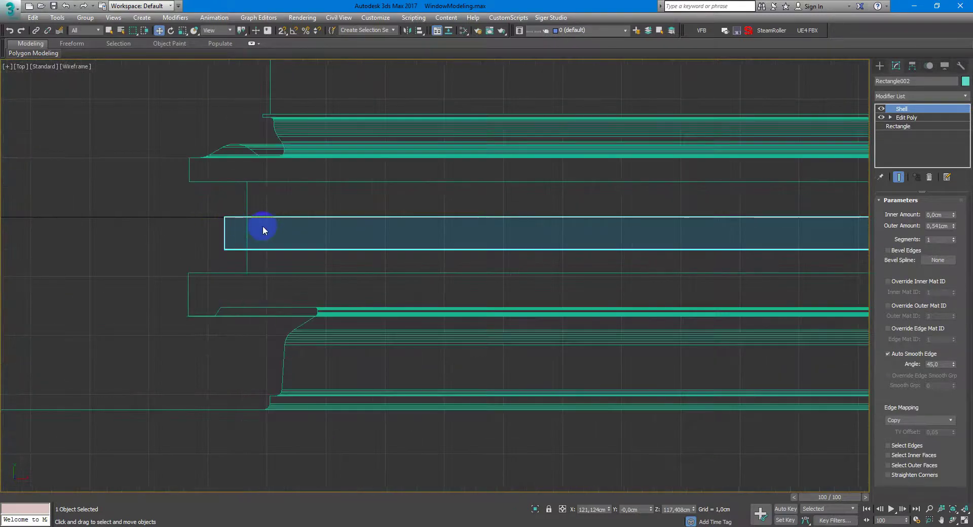
left_click_drag(270, 219, 250, 278)
key("ctrl+z")
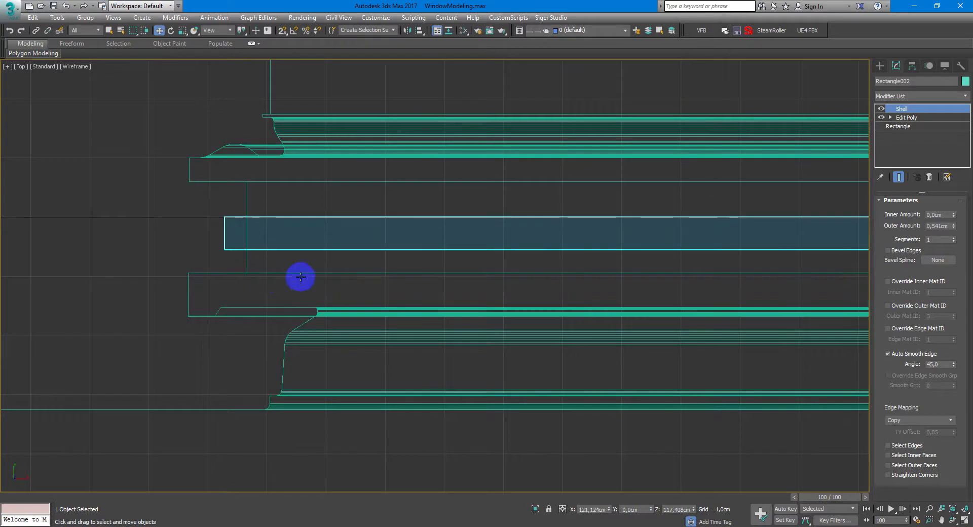
scroll(482, 302, "down", 6)
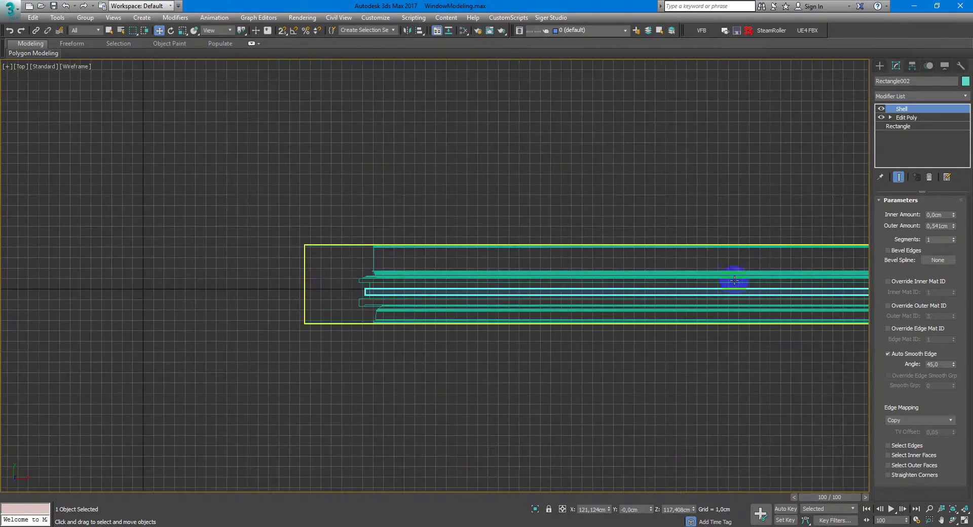
middle_click_drag(831, 234, 641, 224)
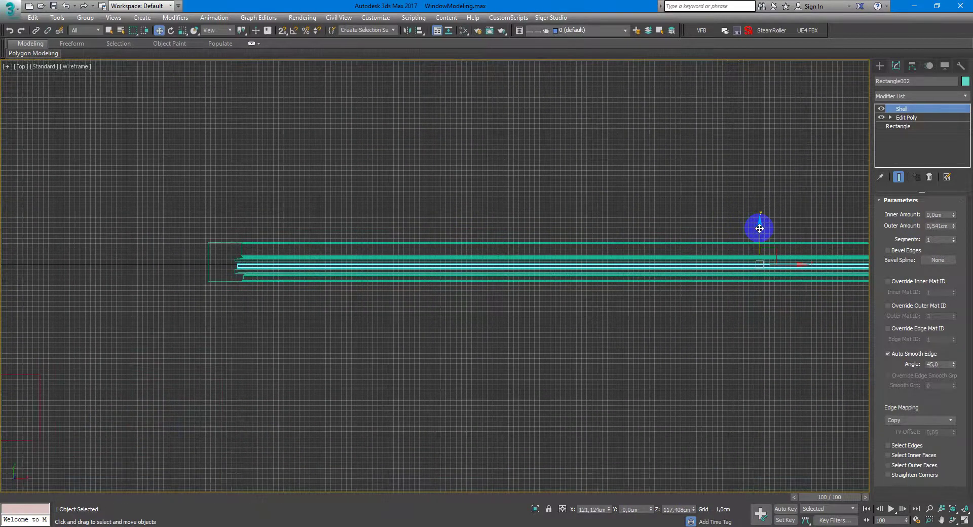
mouse_move(758, 229)
left_mouse_down()
mouse_move(759, 237)
mouse_move(740, 230)
left_mouse_up()
scroll(375, 256, "up", 8)
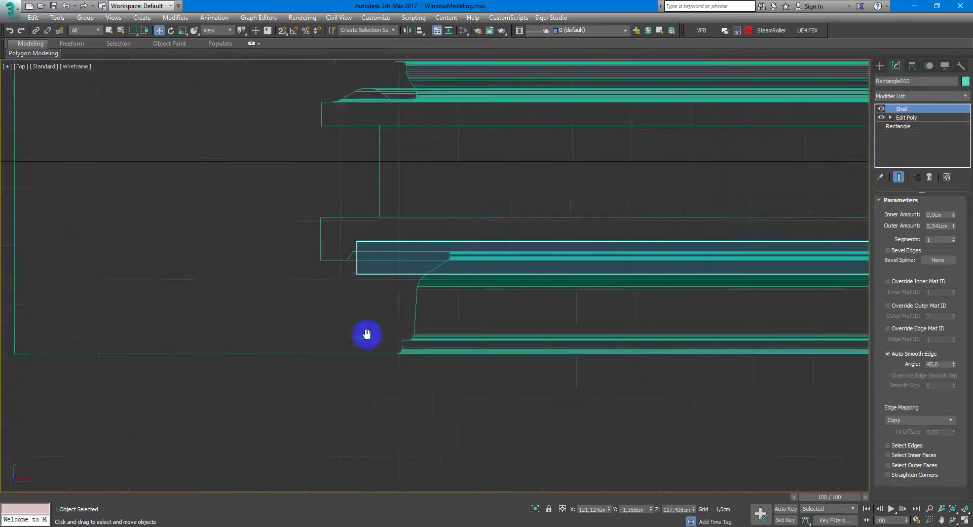
left_click_drag(363, 249, 362, 226)
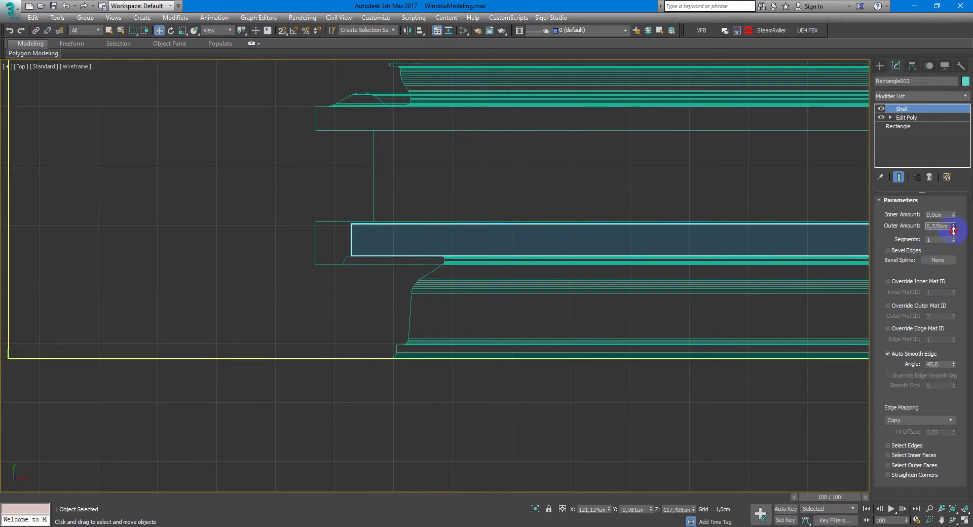
Set the pane's Shell outer amount to 0,514 cm and clone it as one instance at Y about 0,94 cm, beside the upper gasket.
left_click_drag(953, 231, 957, 244)
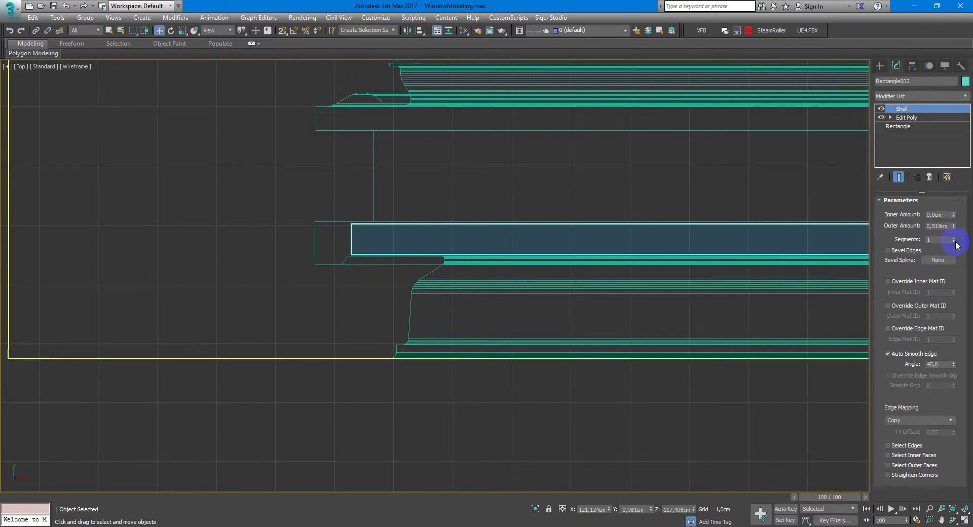
middle_click_drag(513, 243, 501, 256)
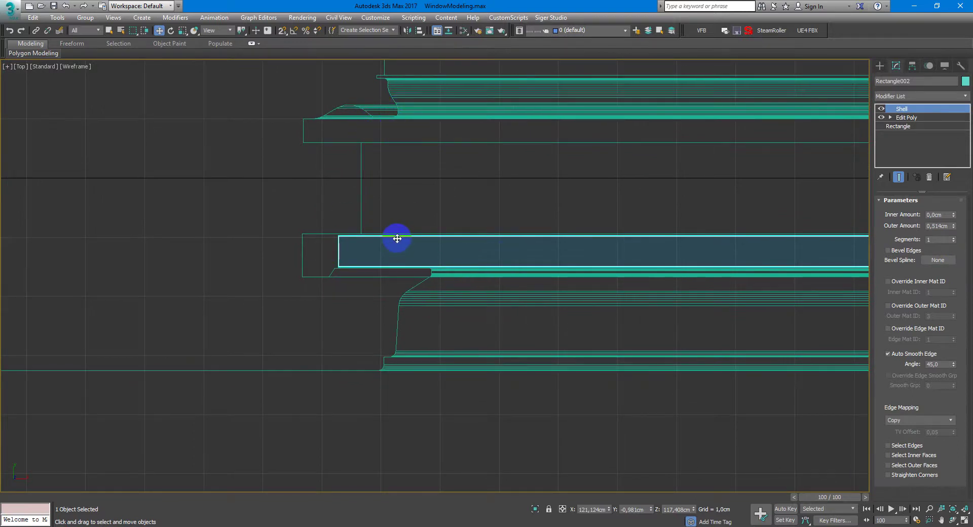
left_click_drag(398, 246, 395, 125, "shift")
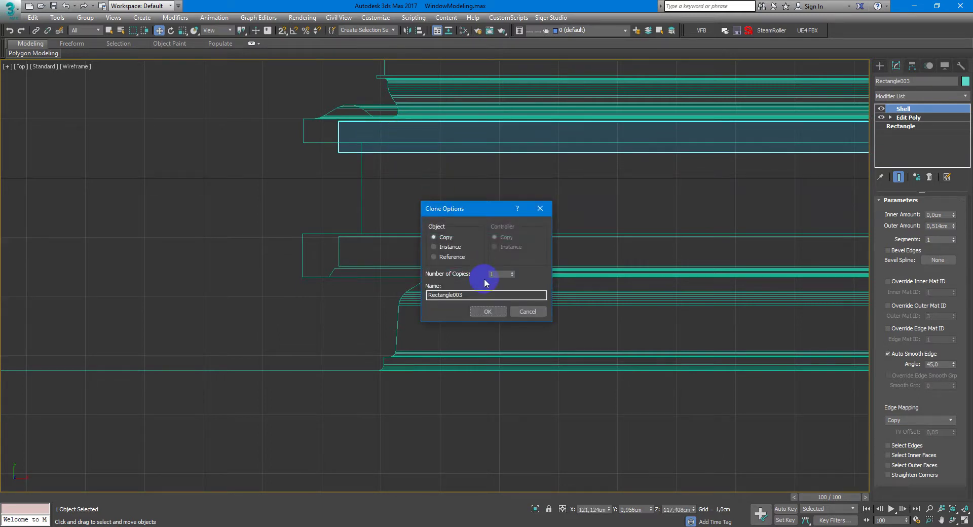
left_click(434, 237)
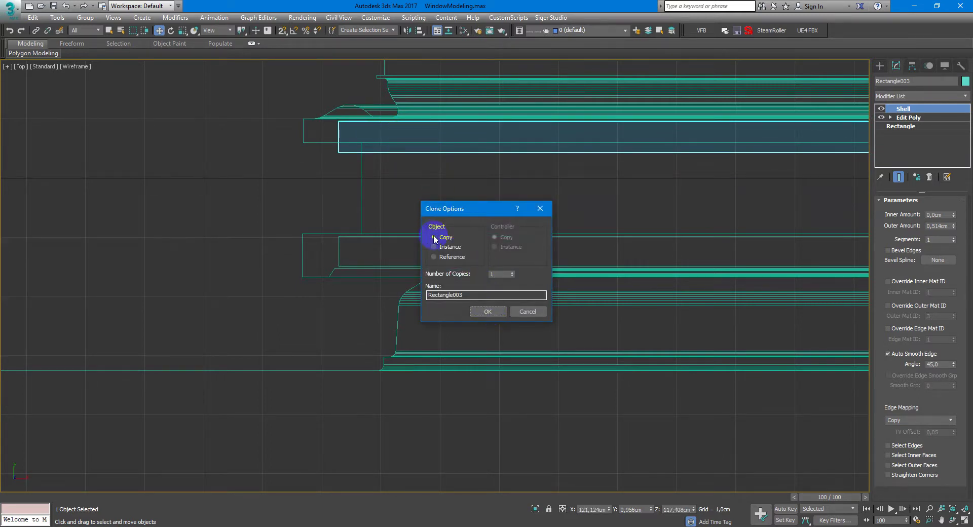
left_click(492, 313)
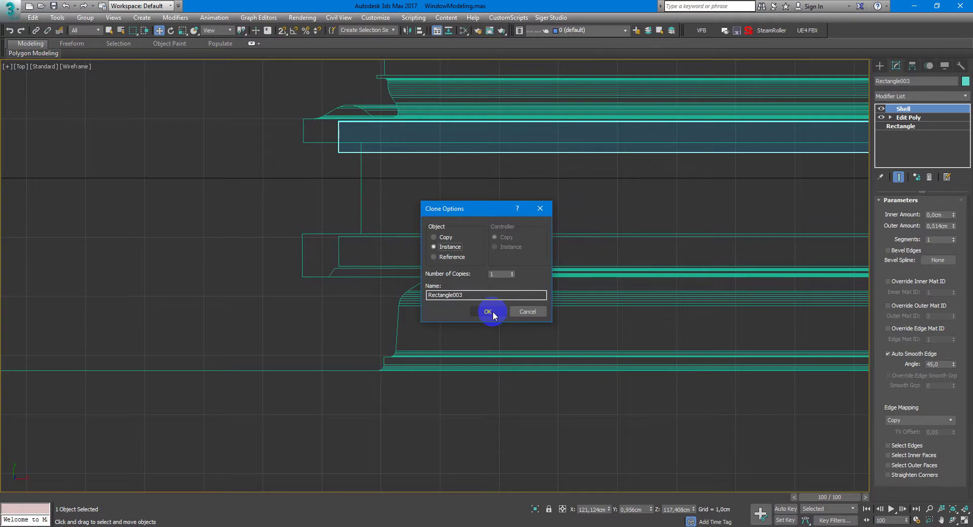
Move the section profile and its reference plane together in the Top view so they sit level beside the window frame.
left_click(322, 145)
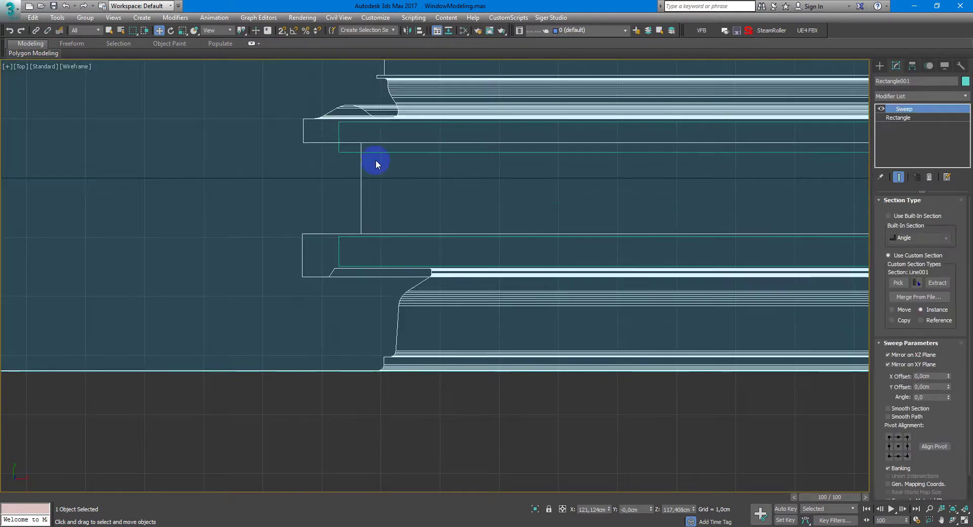
scroll(360, 184, "down", 10)
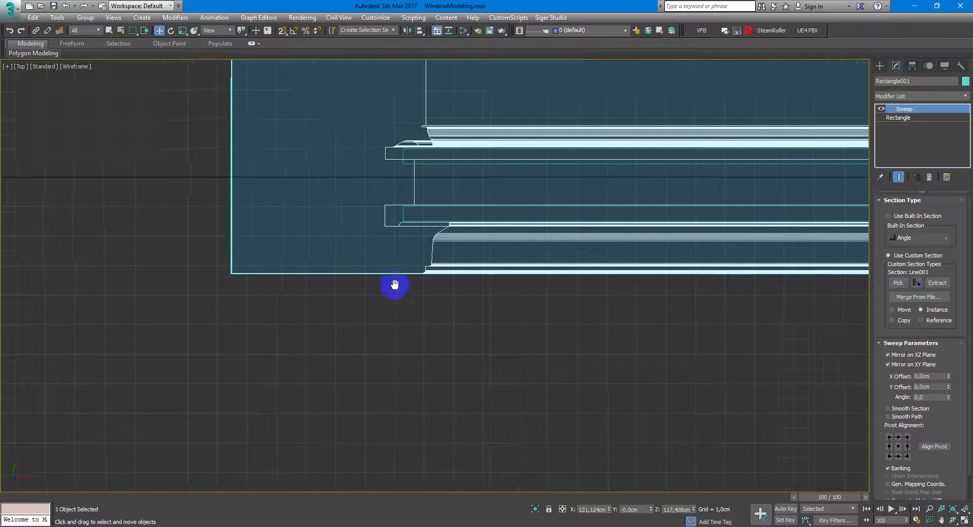
scroll(329, 286, "up", 6)
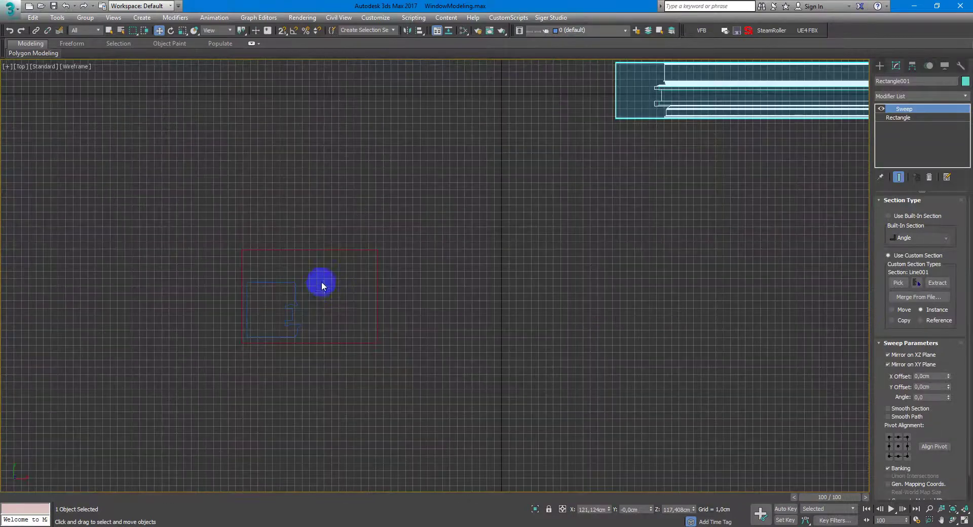
left_click_drag(370, 208, 249, 375)
left_click_drag(309, 290, 606, 68)
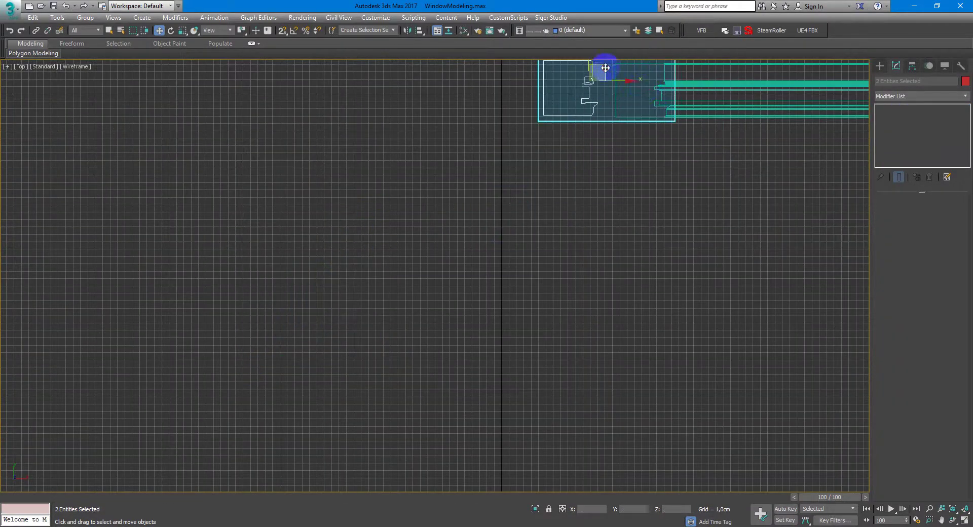
middle_click_drag(638, 89, 367, 190)
scroll(344, 177, "up", 3)
left_click_drag(343, 178, 168, 205)
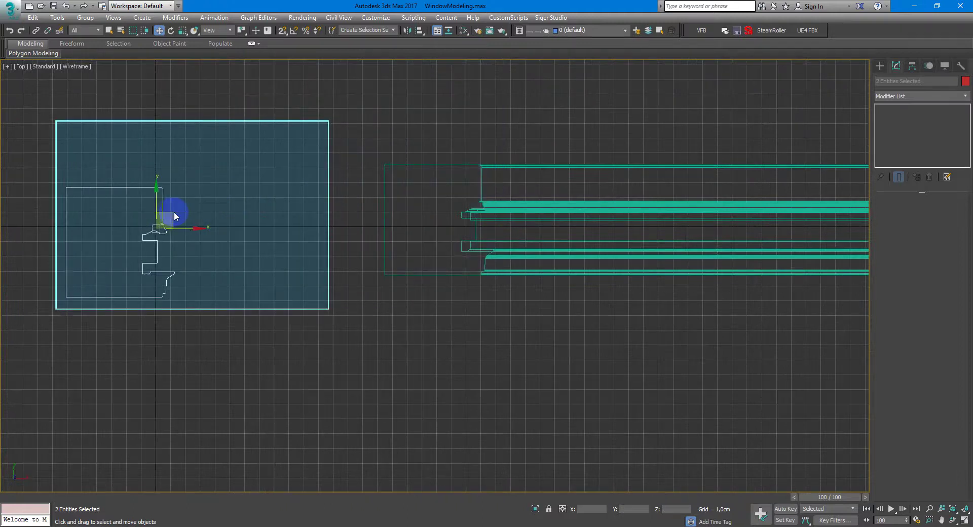
Move the two vertices on the lower edge of the section profile's upper glazing groove slightly down along Y to match the glass thickness.
left_click(148, 267)
left_click(155, 249)
scroll(154, 238, "up", 6)
key("1")
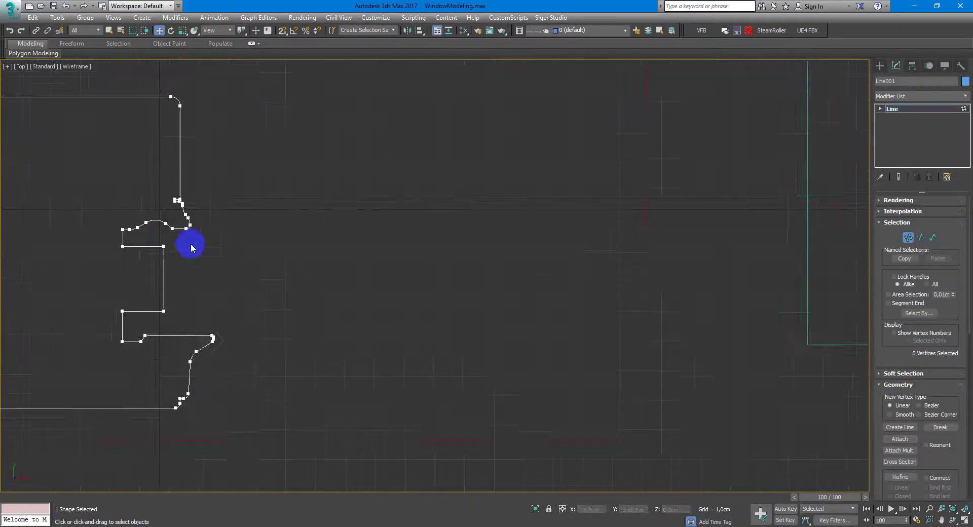
left_click_drag(175, 239, 65, 271)
scroll(202, 262, "down", 3)
scroll(202, 266, "down", 2)
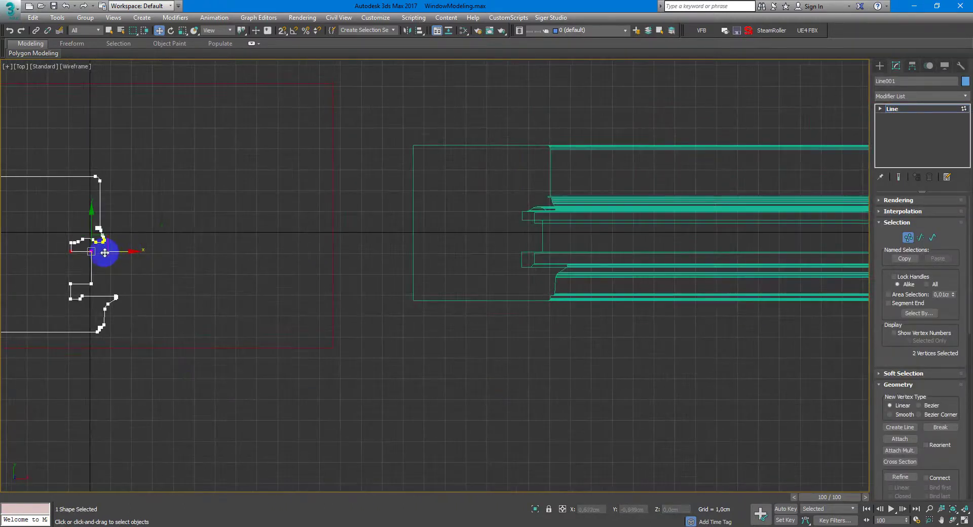
left_click_drag(90, 221, 92, 228)
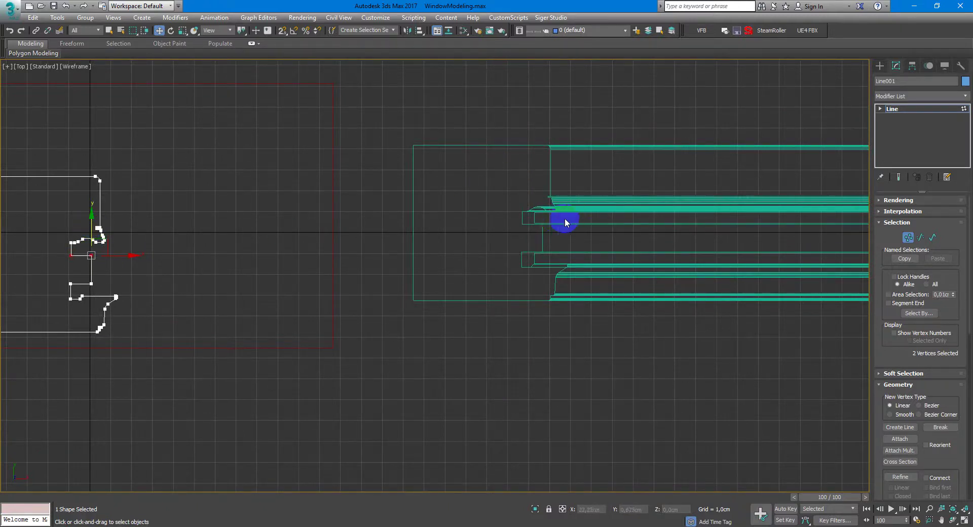
left_click(900, 118)
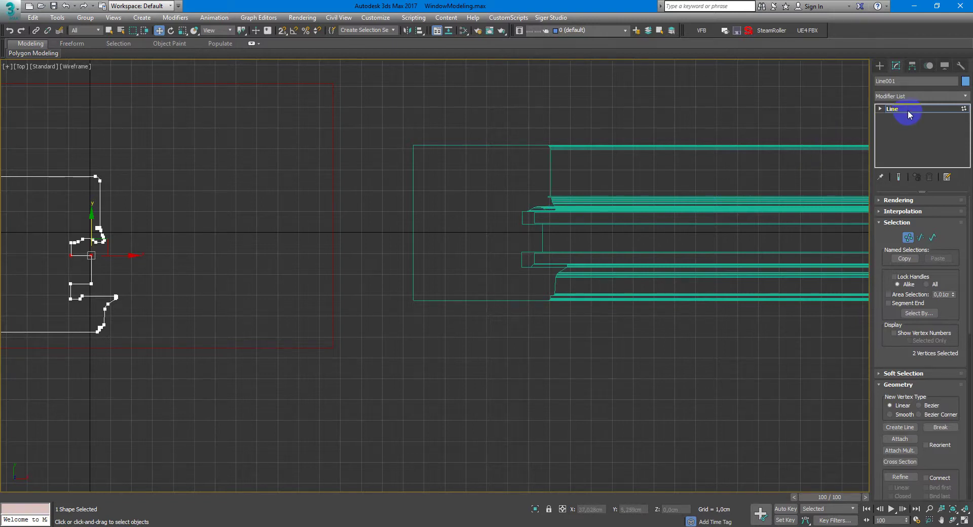
left_click(909, 111)
Select both glass panes together in the maximized Perspective view.
left_click(708, 211)
middle_click_drag(686, 346, 452, 346)
key("alt+w")
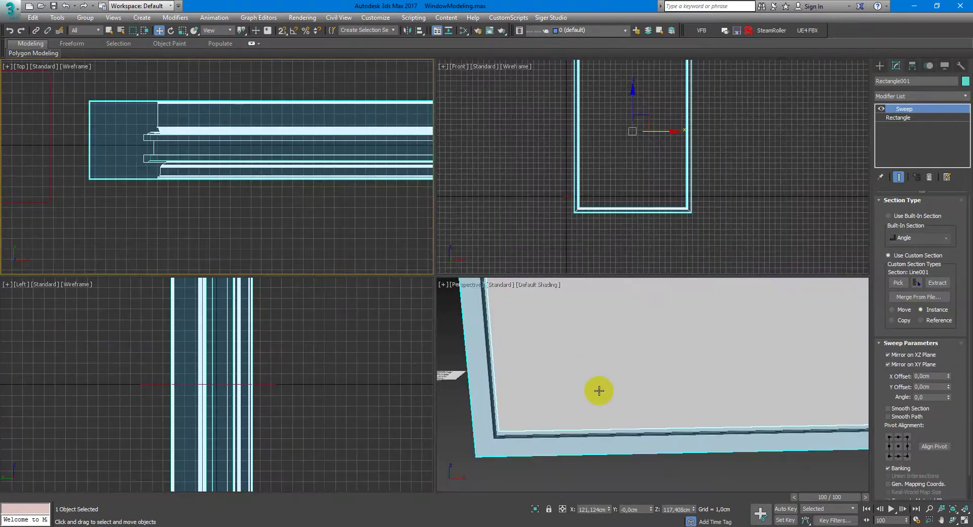
middle_click(593, 387)
key("alt+w")
scroll(659, 344, "down", 2)
left_click(606, 263)
middle_click_drag(606, 263, 543, 231, "alt")
left_click(708, 230, "ctrl")
Add a new CoronaMtl to the Slate Material Editor's View1 and name it Glass.
key("m")
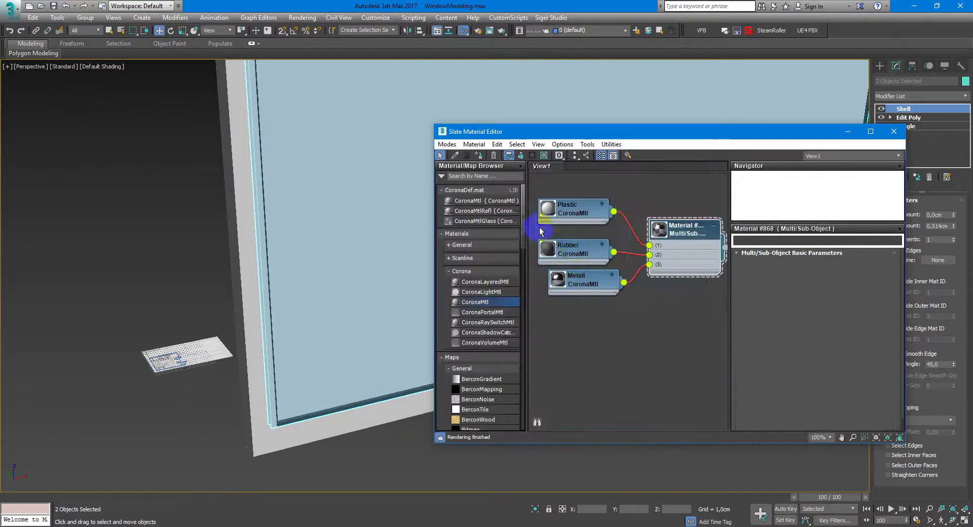
left_click(692, 272)
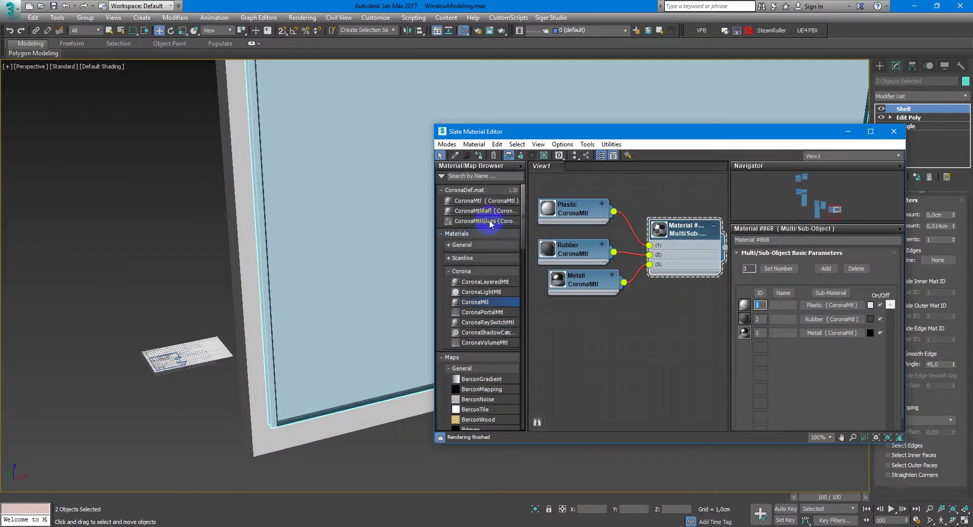
left_click_drag(543, 321, 602, 322)
double_click(658, 349)
left_click(794, 239)
type("Glass")
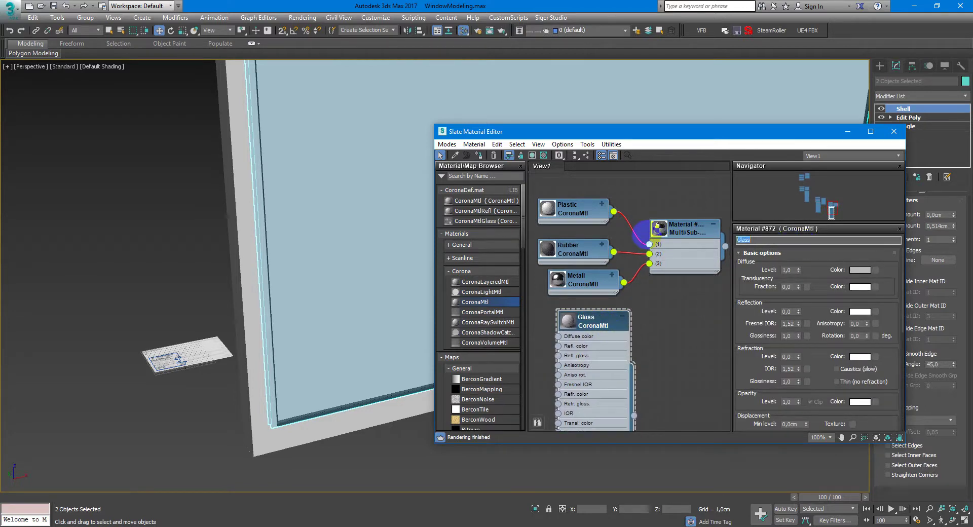
Set the Glass material's diffuse level to 0,0, reflection level to 1,0 and refraction level to 1,0.
left_click(811, 276)
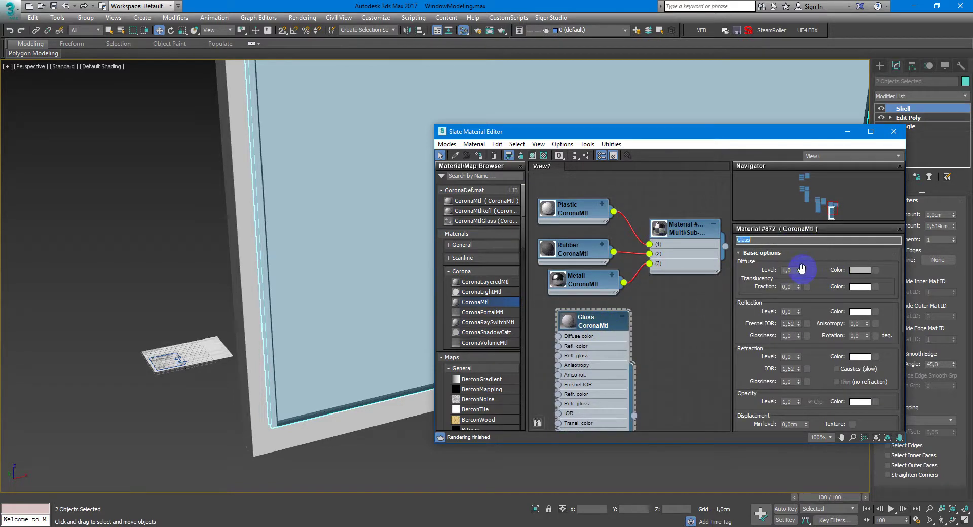
left_click_drag(796, 318, 785, 217)
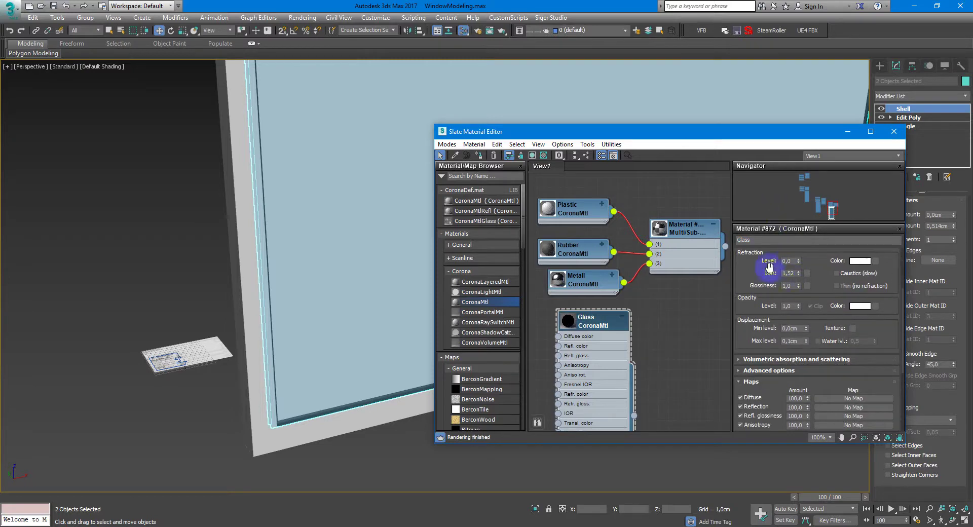
left_click_drag(769, 266, 784, 327)
left_click(797, 301)
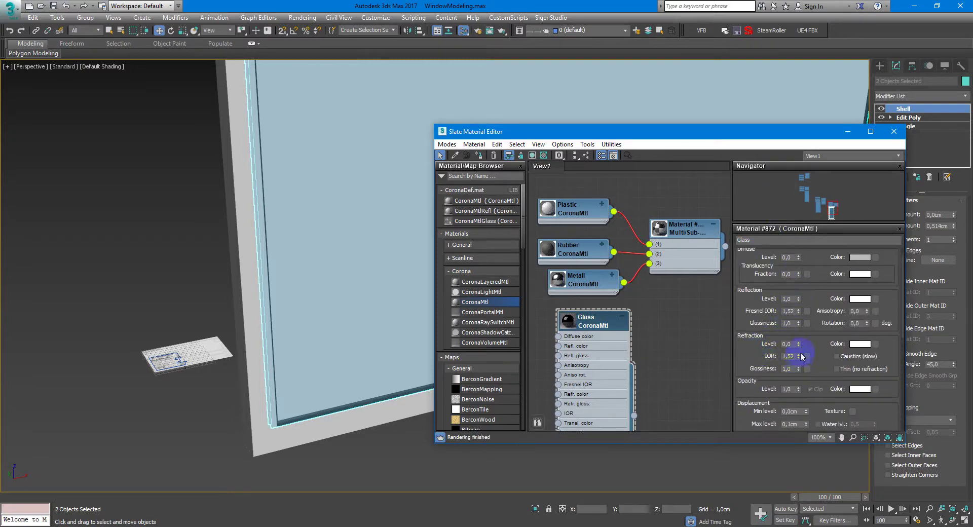
left_click(799, 344)
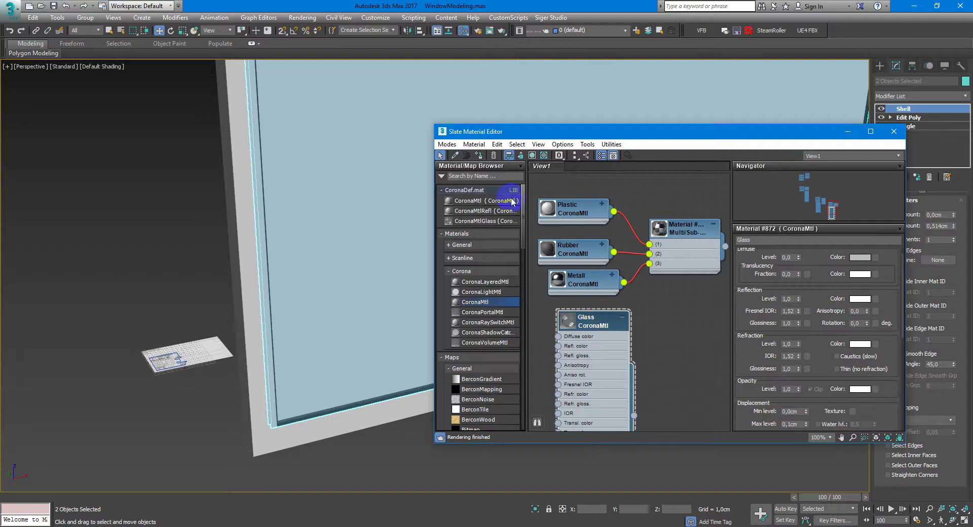
Assign the Glass material to both selected panes, close the material editor and clear the selection.
left_click(479, 156)
left_click(894, 131)
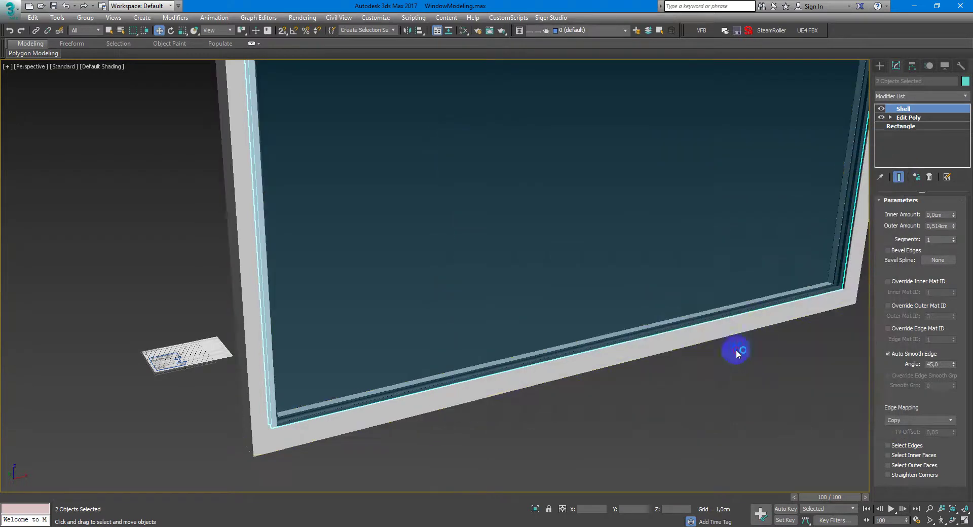
left_click(736, 354)
Start a Corona render of the glazed window's lower part to check the frame and glass materials.
scroll(586, 328, "up", 2)
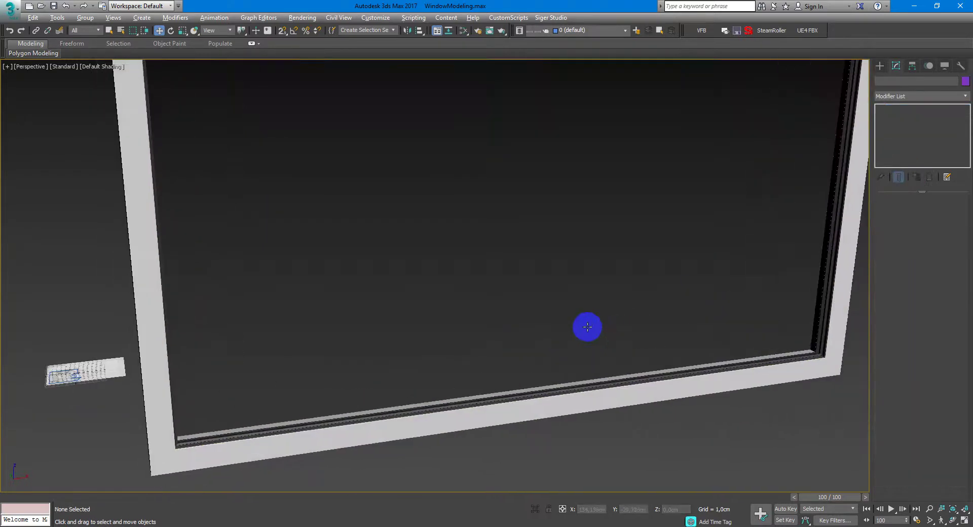
left_click(725, 33)
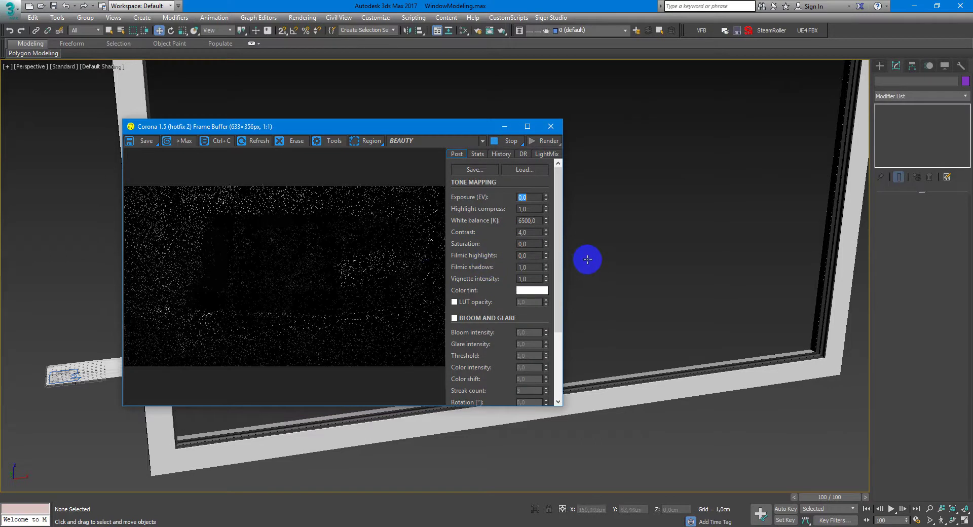
scroll(654, 296, "down", 3)
scroll(664, 302, "up", 4)
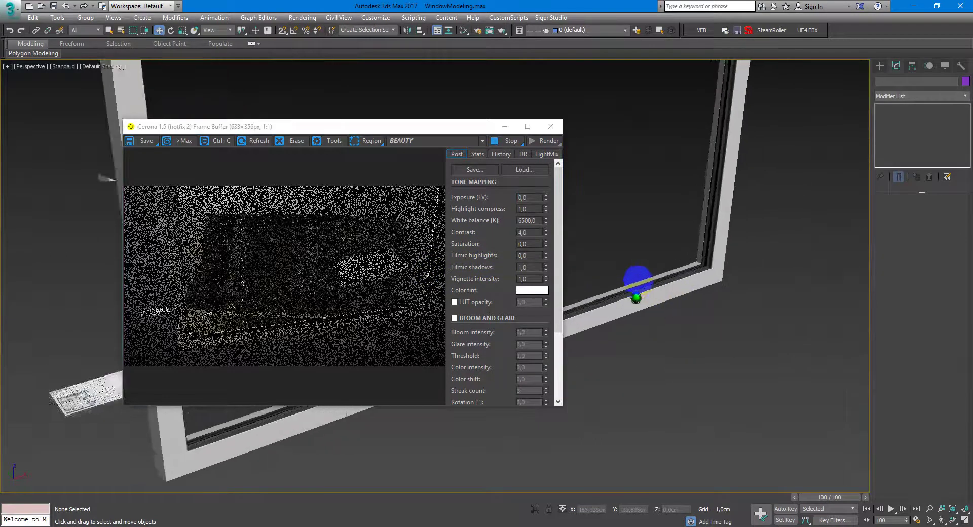